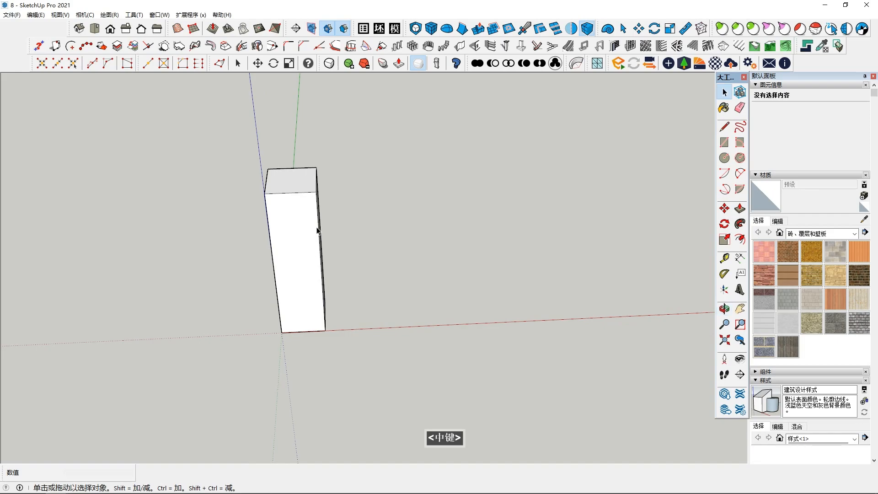
Step: Select the box's four vertical edges, find the 倒角 plugin set in the plugin library and start its straight-edge bevel tool
shift+click(270, 242)
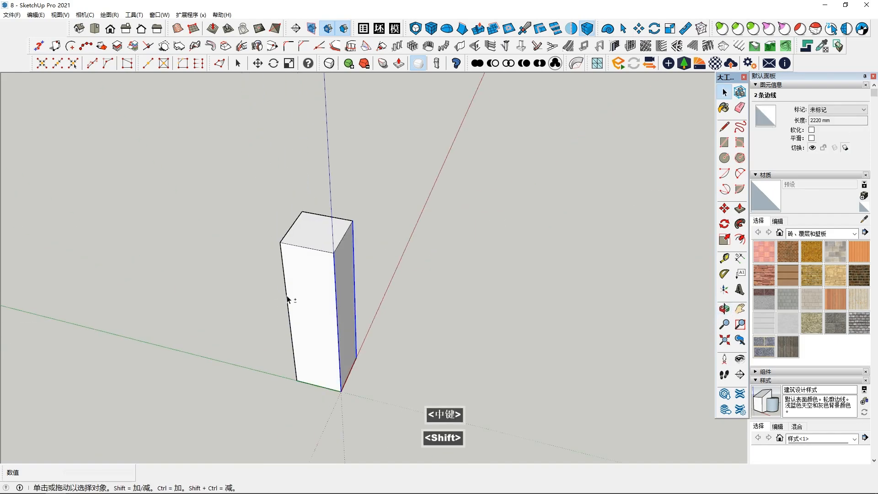
shift+click(319, 305)
click(364, 29)
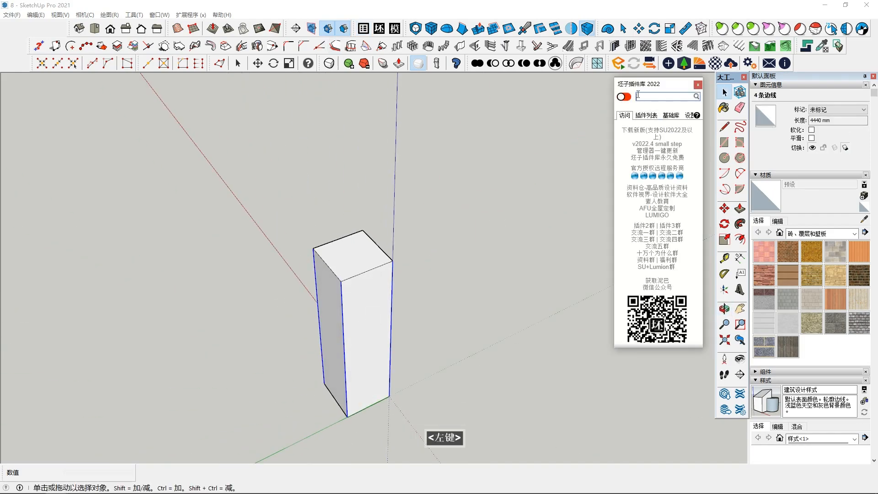
click(648, 114)
text(倒角)
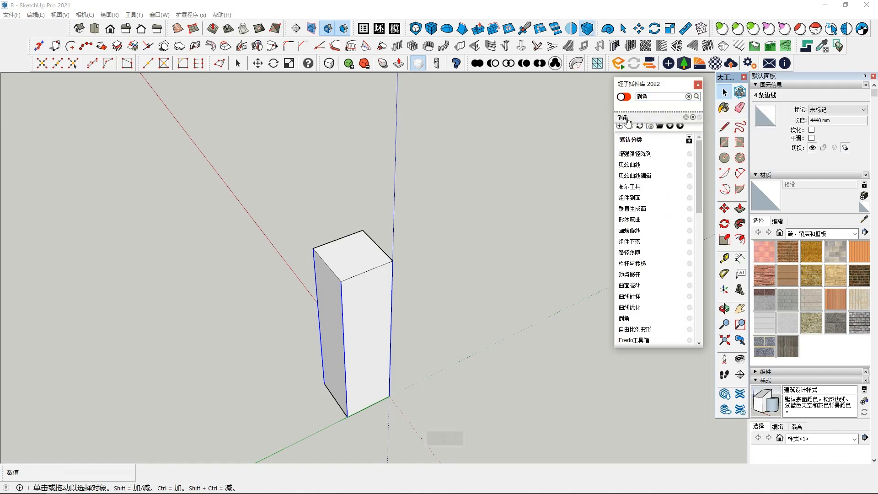
scroll(658, 186, down, 3)
scroll(660, 174, down, 1)
scroll(660, 215, up, 3)
click(635, 285)
Step: Set the bevel offset to 50 mm and apply it to the four vertical edges
click(183, 94)
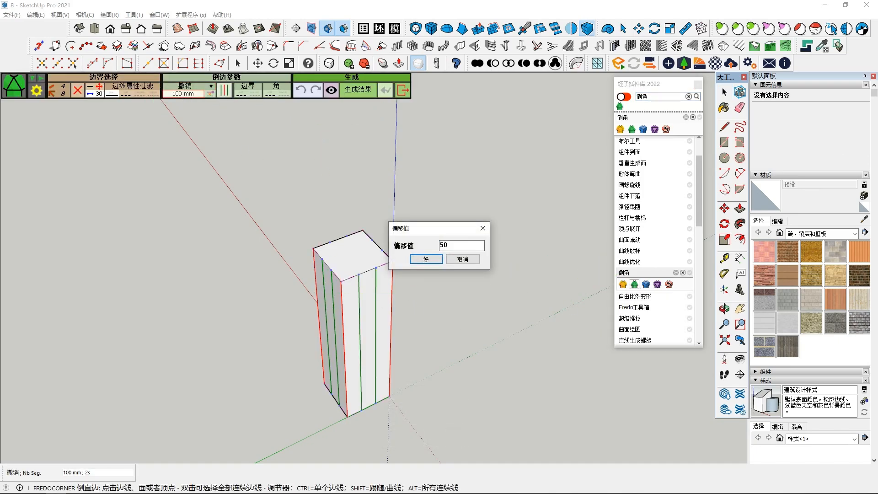
text(50)
click(417, 258)
middle_drag(415, 256, 338, 357)
key(space)
Step: Offset the outline of the post's top face inward by about 32 mm
scroll(348, 307, up, 2)
click(307, 282)
click(741, 240)
click(315, 229)
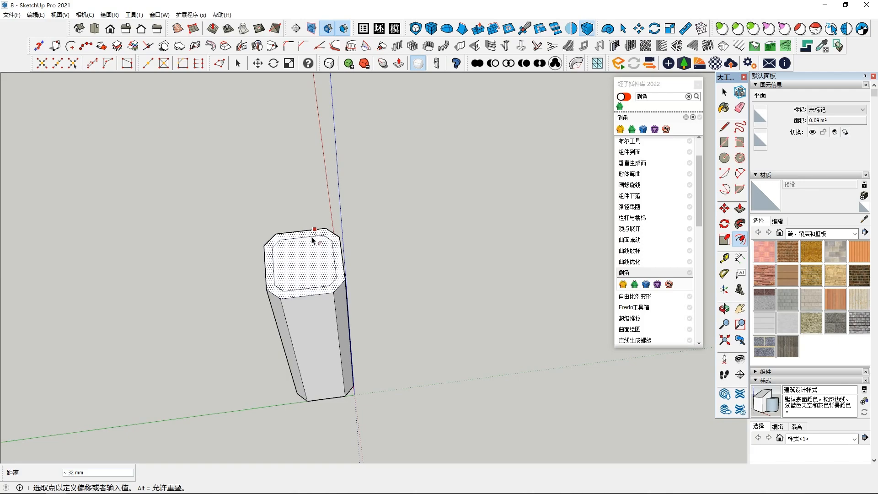
click(314, 241)
Step: Move the inner top face straight up along the vertical axis to form sloped edges around the post's top
key(m)
click(307, 267)
key(Up)
click(307, 266)
middle_drag(330, 368, 336, 206)
shift+middle_drag(302, 386, 325, 301)
Step: Offset the outline of the post's bottom face inward
key(space)
click(318, 368)
middle_drag(317, 368, 330, 353)
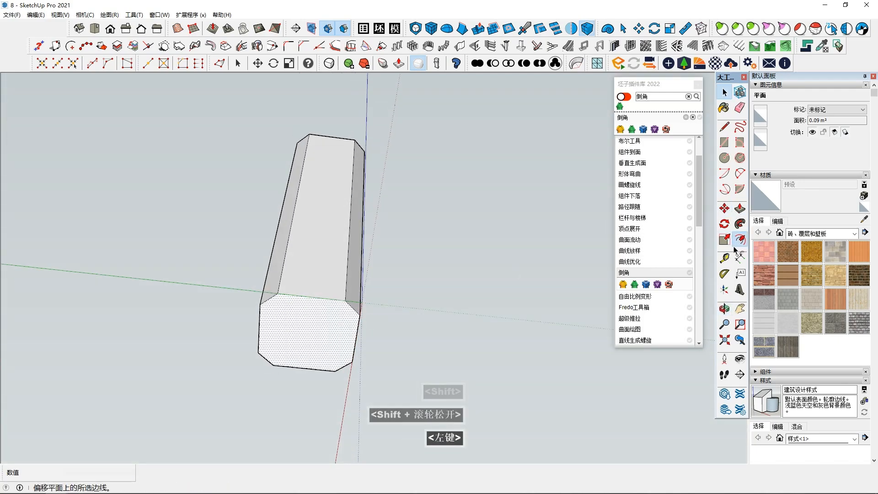
click(739, 242)
scroll(330, 297, up, 1)
click(331, 282)
click(329, 291)
Step: Move the inner bottom face straight down along the vertical axis to form sloped edges around the post's base
key(space)
click(331, 311)
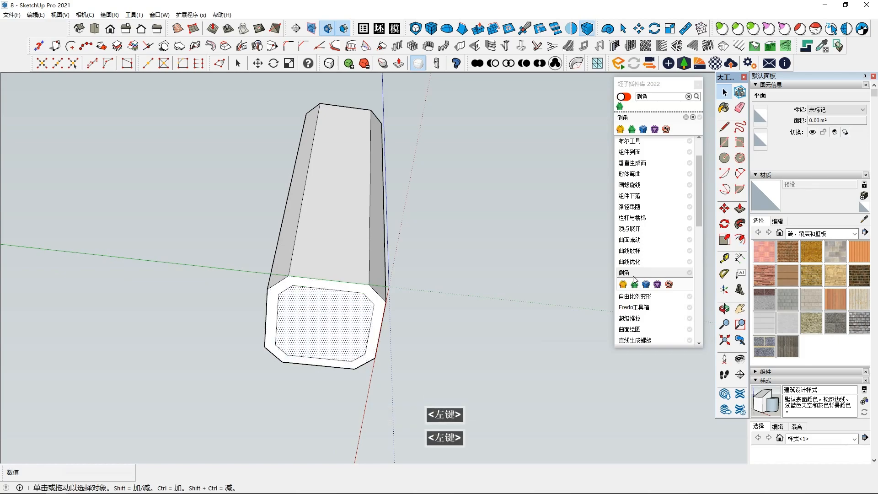
double_click(725, 209)
click(336, 321)
key(Up)
click(338, 325)
middle_drag(338, 316, 384, 430)
key(space)
Step: Place a guide point at the centre of the post's top face, between two opposite corners
scroll(416, 192, down, 5)
middle_drag(416, 193, 442, 257)
click(394, 223)
scroll(395, 223, down, 3)
middle_drag(511, 211, 510, 220)
click(71, 46)
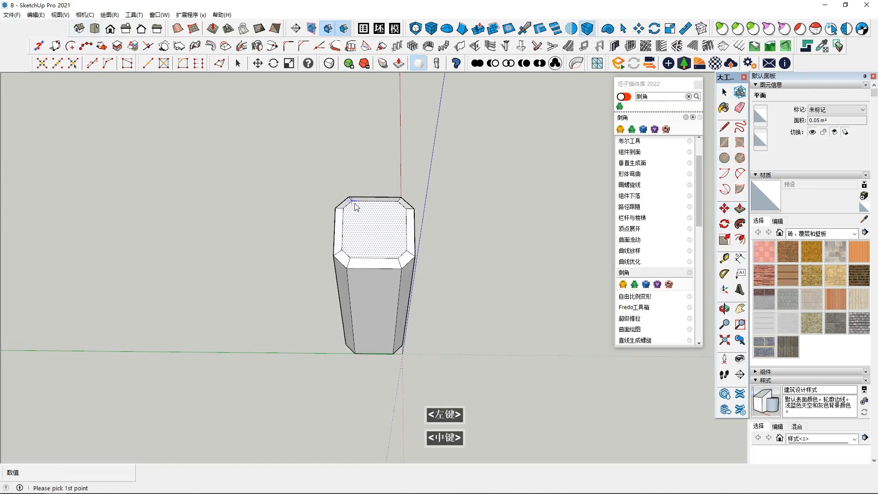
click(406, 251)
key(space)
scroll(403, 254, up, 1)
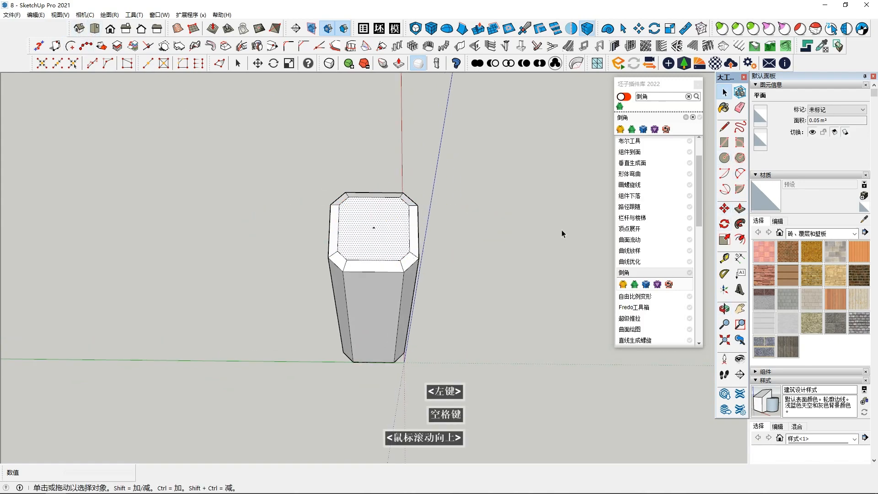
click(725, 158)
middle_drag(374, 235, 378, 249)
click(725, 142)
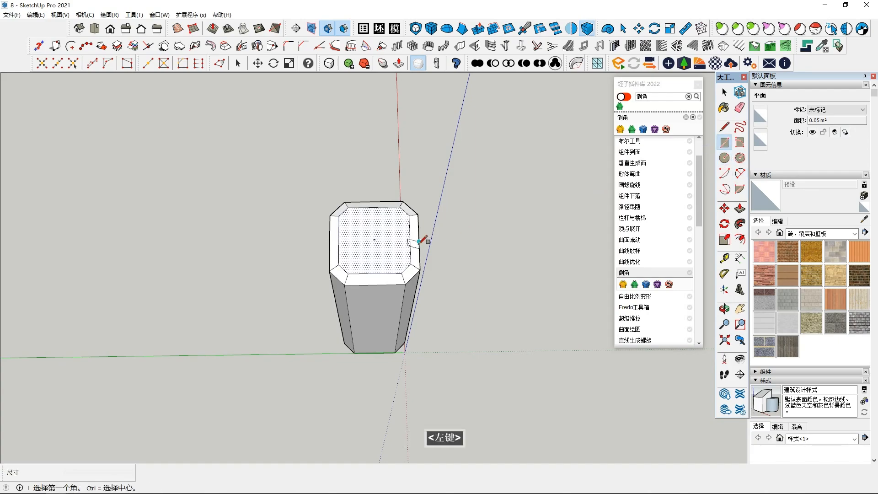
click(374, 239)
key(shift)
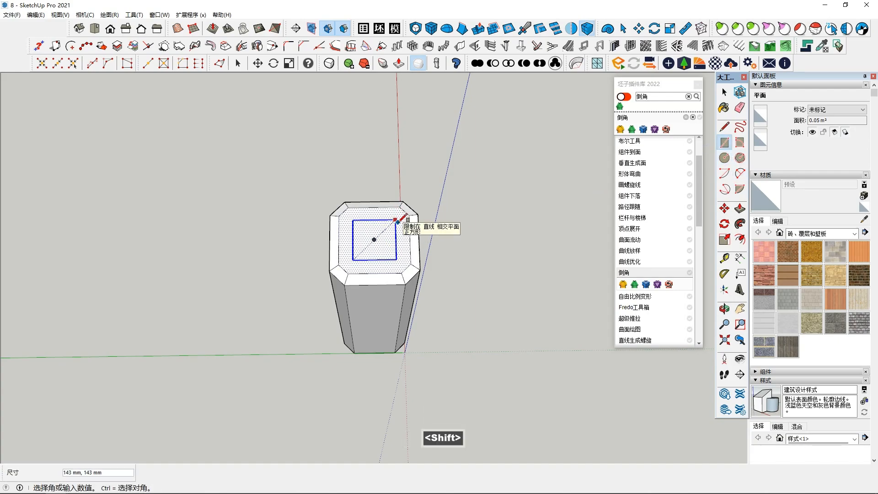
key(Escape)
Step: Draw a circle centred on the guide point of the post's top face
click(724, 158)
click(375, 239)
click(387, 218)
key(space)
Step: Push/Pull the circular face upward to form a short round neck on the post
click(383, 244)
middle_drag(382, 244, 383, 239)
key(p)
key(Caps_Lock)
key(shift)
key(p)
key(shift)
key(Caps_Lock)
click(380, 239)
middle_drag(375, 236, 375, 183)
click(375, 208)
Step: Push/Pull the neck's top face slightly upward as a new starting face, keeping the edge below it
key(space)
double_click(377, 204)
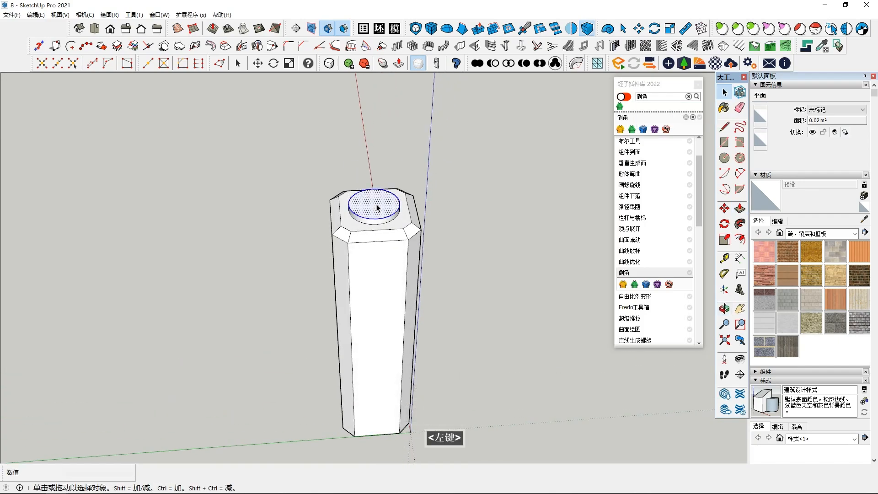
middle_drag(494, 208, 495, 213)
click(740, 208)
ctrl+click(370, 207)
ctrl+click(373, 203)
key(space)
Step: Scale the neck's top face slightly larger about its centre
click(374, 203)
click(725, 238)
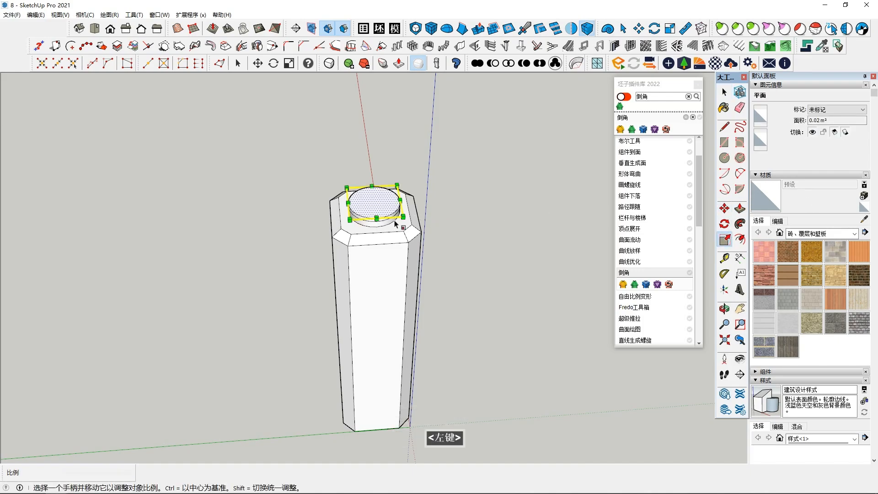
ctrl+click(403, 217)
ctrl+click(405, 218)
key(space)
Step: Push/Pull the enlarged circular face upward to form the cylindrical cap
middle_drag(405, 216, 390, 231)
click(740, 208)
click(395, 212)
click(392, 190)
scroll(390, 206, up, 2)
key(space)
Step: Push/Pull the cap's top face up by about 4 mm as a new starting face
click(388, 227)
middle_drag(557, 210, 432, 250)
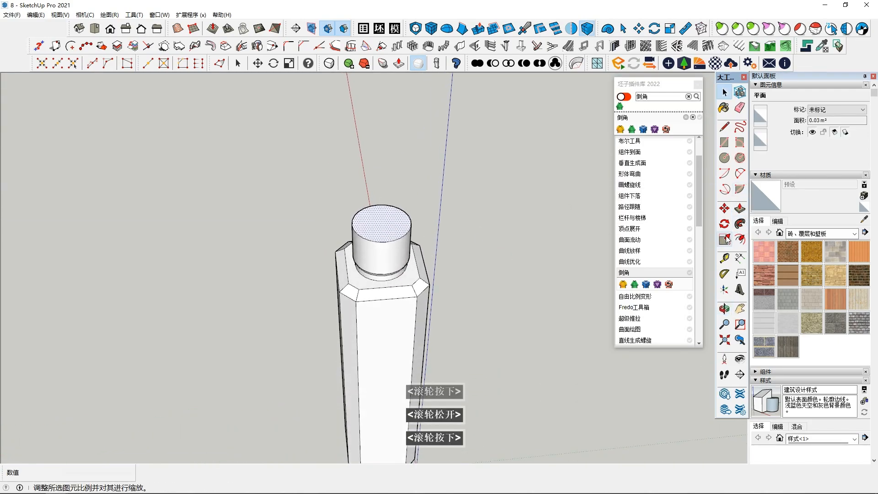
key(p)
click(393, 225)
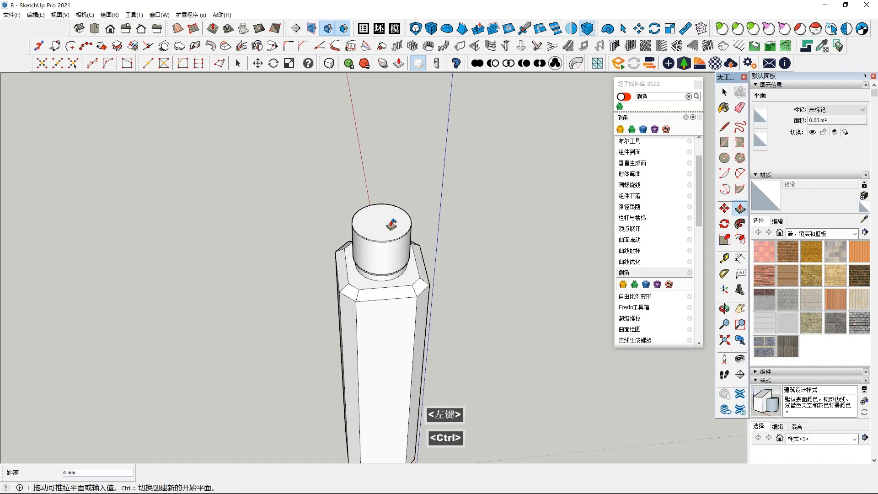
ctrl+click(391, 223)
click(724, 239)
click(416, 239)
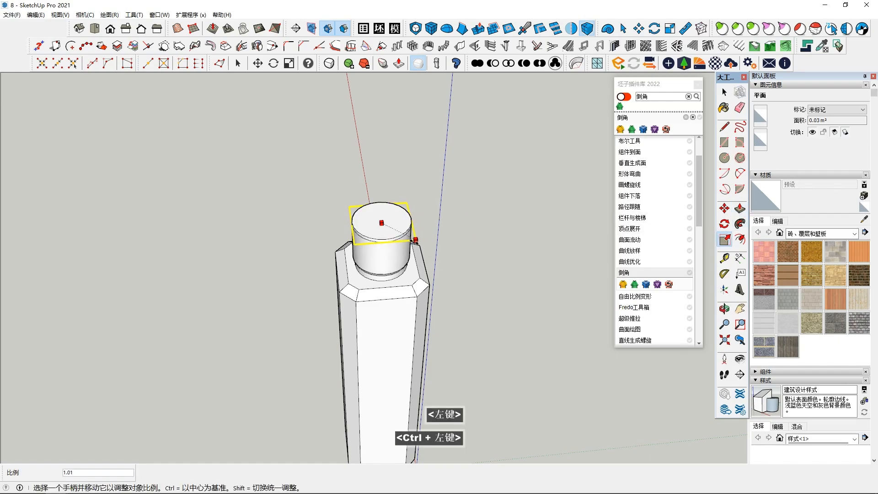
click(725, 92)
Step: Scale the cap's top face smaller about its centre to taper the rim
scroll(510, 249, up, 2)
middle_drag(514, 293, 515, 261)
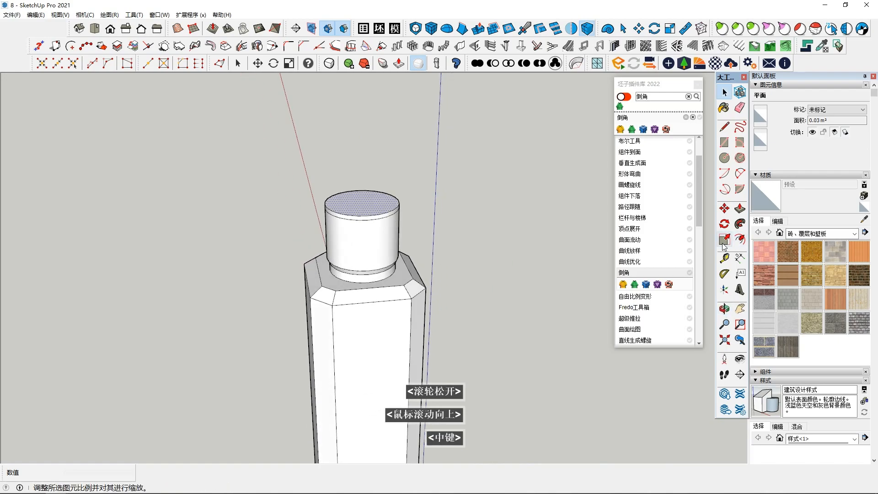
click(724, 239)
middle_drag(405, 211, 399, 232)
ctrl+drag(407, 219, 401, 217)
middle_drag(457, 266, 423, 251)
key(space)
key(p)
click(374, 214)
scroll(366, 208, up, 2)
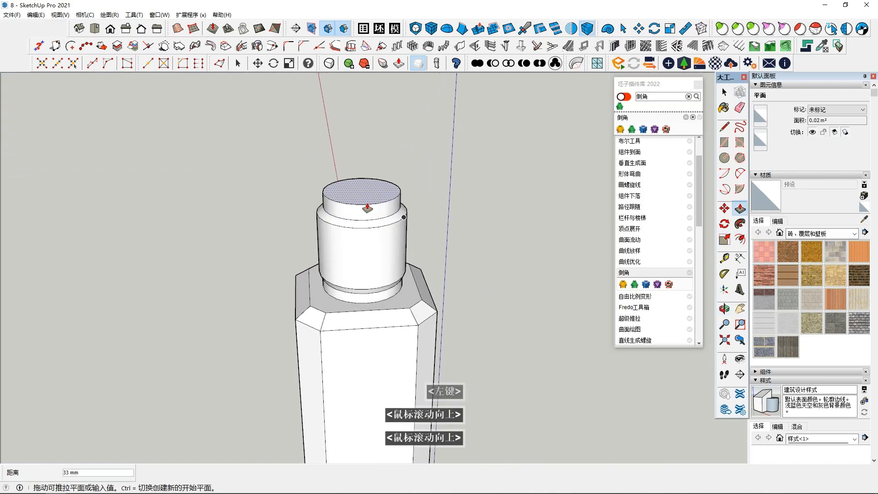
key(Escape)
middle_drag(365, 204, 362, 209)
click(361, 210)
key(Escape)
Step: Move the cap's top face and its circular edge vertically to shape the bevelled rim
scroll(390, 198, up, 1)
middle_drag(394, 302, 427, 262)
key(space)
double_click(362, 208)
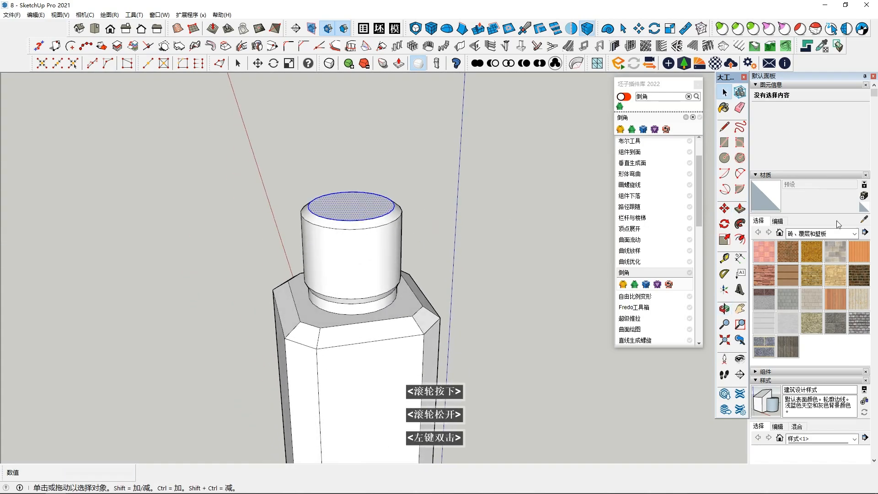
click(724, 209)
click(375, 208)
key(space)
middle_drag(485, 316, 507, 262)
click(507, 263)
Step: Select the entire capped post and make it a group
scroll(507, 263, down, 6)
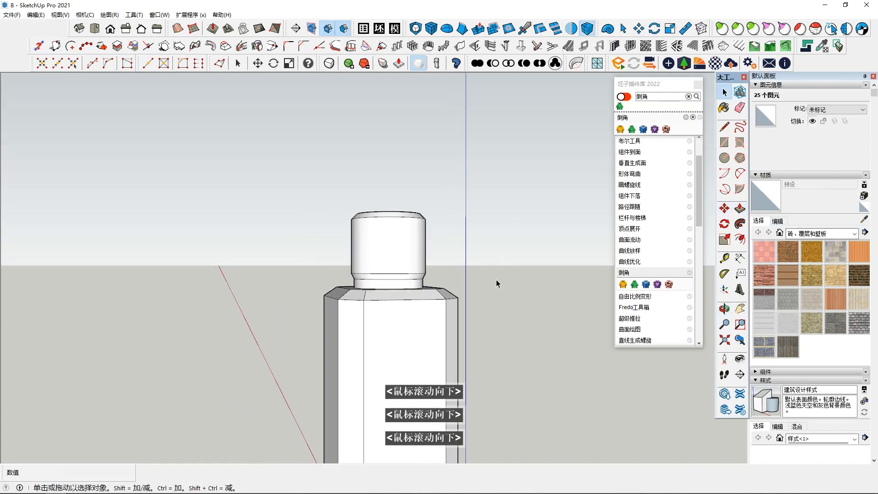
drag(320, 241, 528, 447)
scroll(528, 447, down, 3)
shift+middle_drag(528, 447, 532, 435)
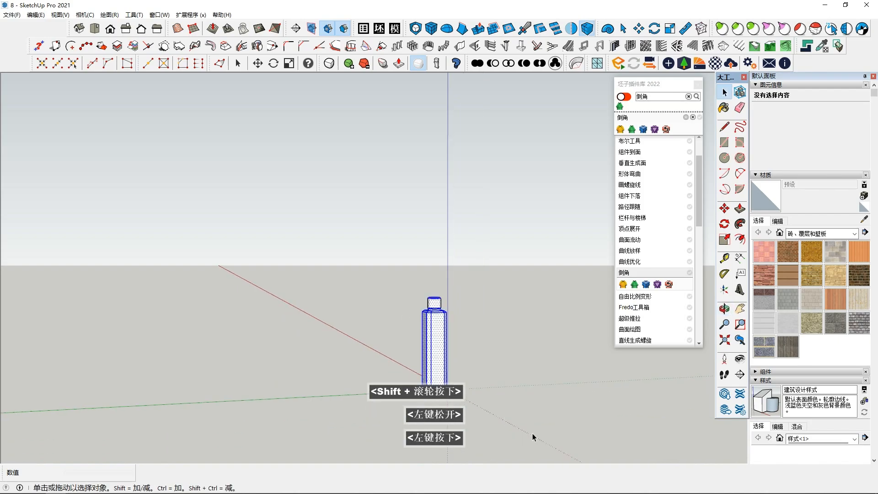
triple_click(430, 353)
right_click(430, 352)
click(458, 228)
middle_drag(458, 227, 149, 118)
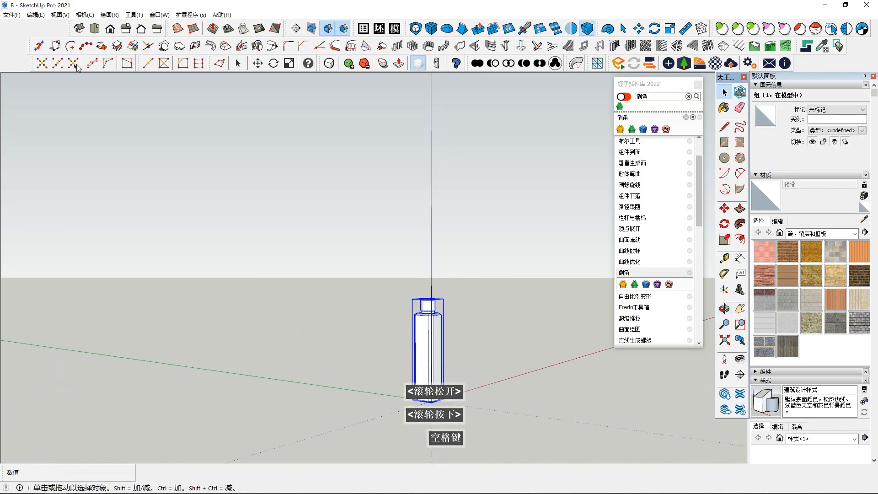
Step: Draw a rectangle across the upper part of the post's flat side face, just below the sloped top
middle_drag(425, 284, 417, 268)
scroll(457, 316, up, 2)
scroll(418, 267, up, 3)
key(2)
key(r)
scroll(348, 215, up, 3)
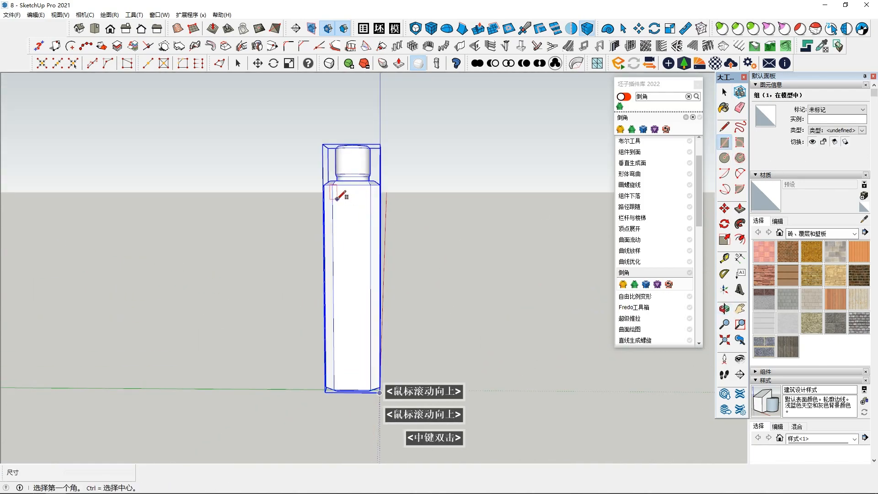
click(332, 199)
click(371, 228)
scroll(362, 224, up, 1)
Step: Scale the rectangle's width about its centre so that it is slightly narrower on the post's side face
key(space)
click(355, 222)
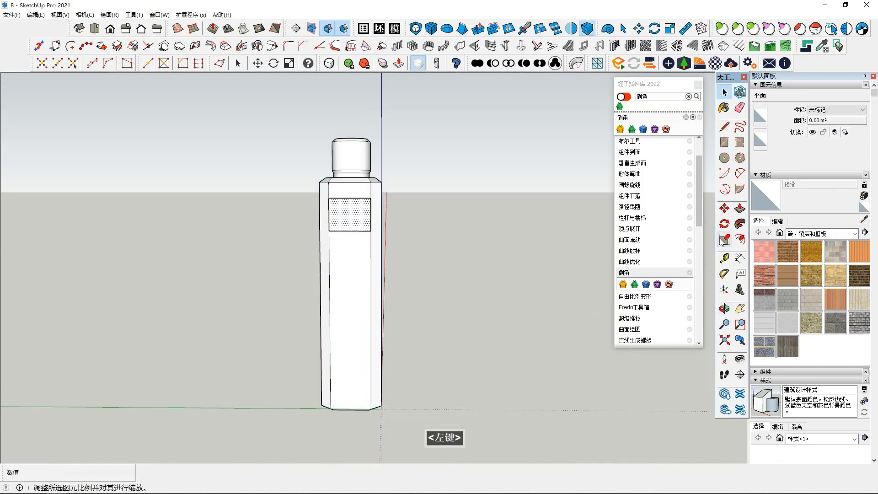
key(s)
ctrl+click(329, 216)
ctrl+click(345, 224)
middle_drag(345, 224, 411, 256)
key(space)
Step: Push/Pull the rectangle 2000 mm outward from the post to form a horizontal bar
key(p)
scroll(526, 292, down, 3)
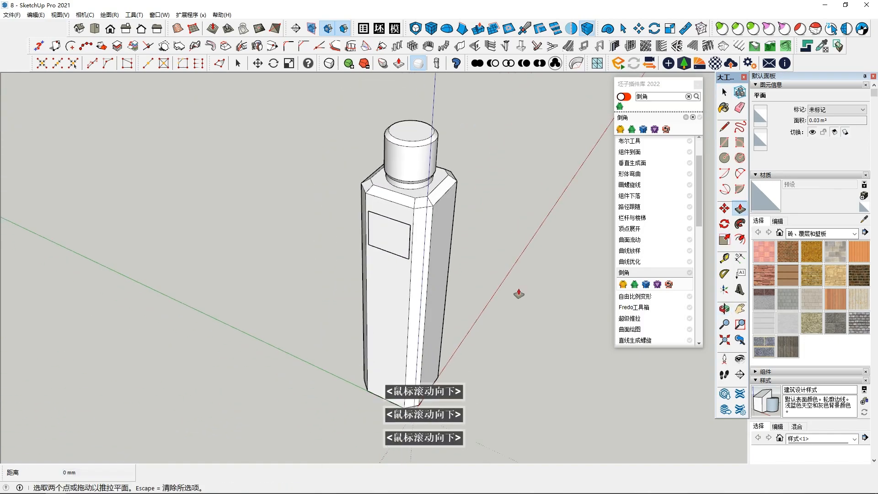
click(389, 236)
middle_drag(345, 280, 186, 249)
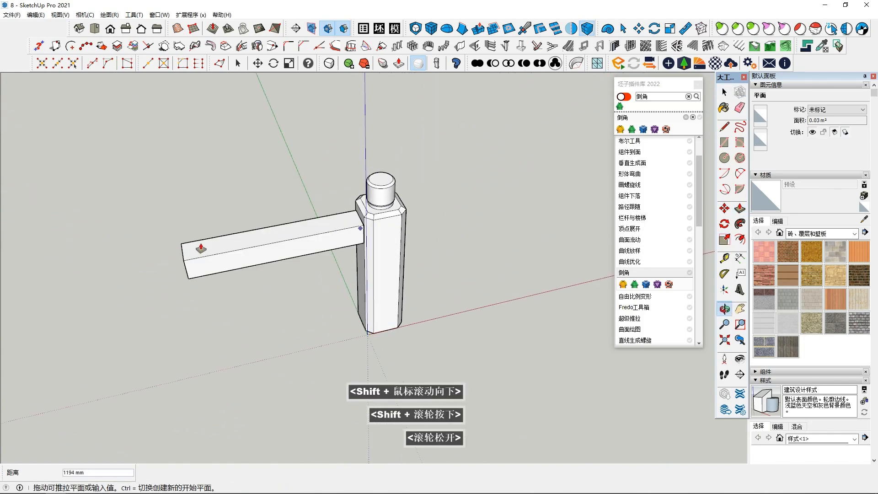
text(2000)
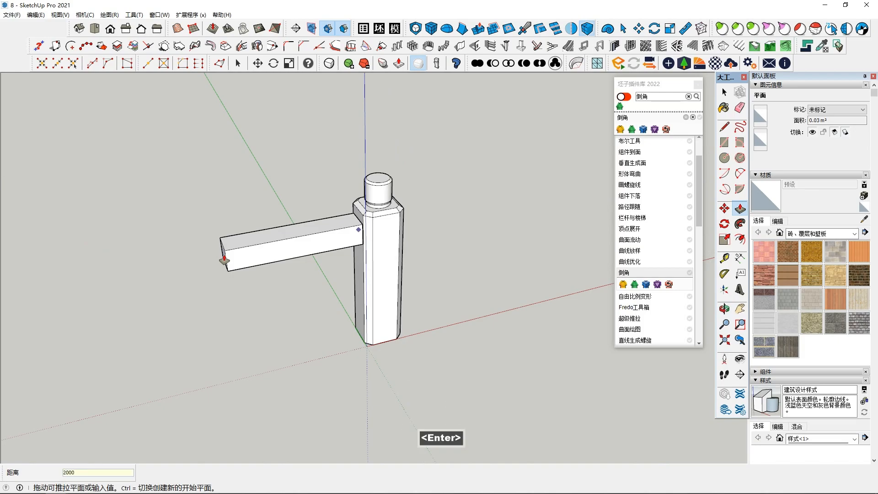
Step: Divide the bar's lower long edge into 9 equal segments
scroll(231, 257, down, 2)
mouse_move(234, 256)
middle_down()
mouse_move(228, 261)
mouse_move(237, 251)
middle_up()
key(shift)
scroll(399, 235, up, 5)
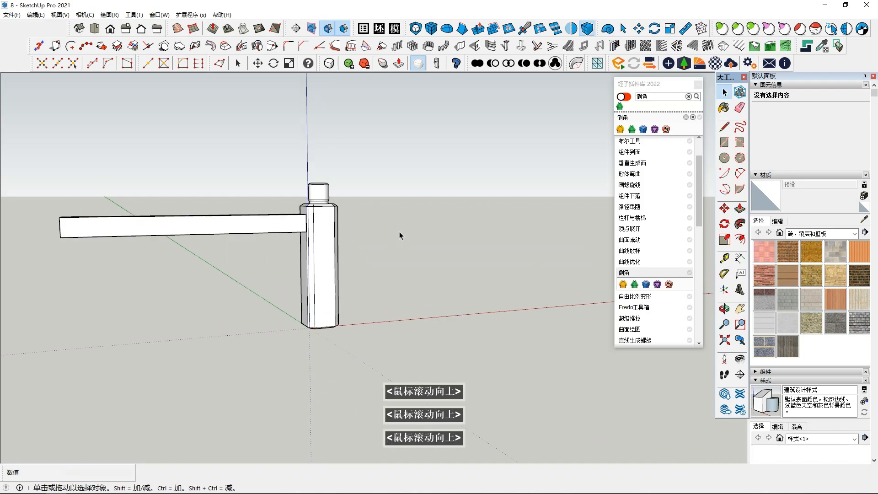
right_click(252, 226)
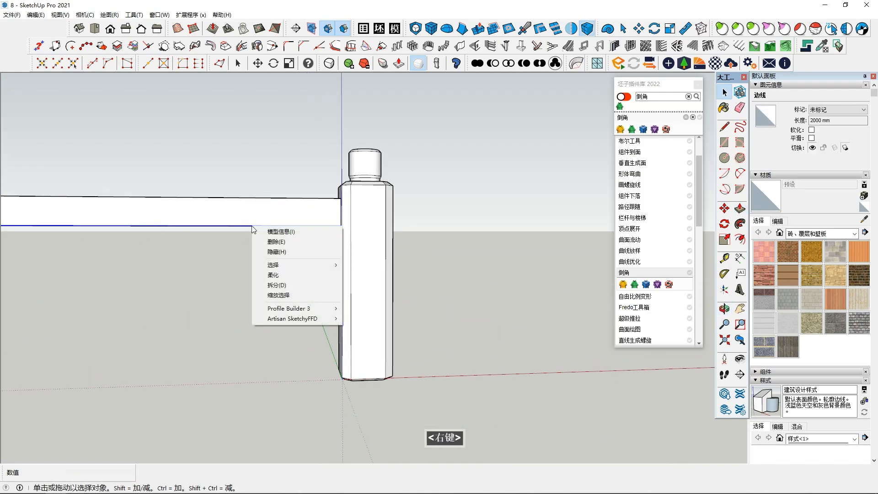
click(321, 283)
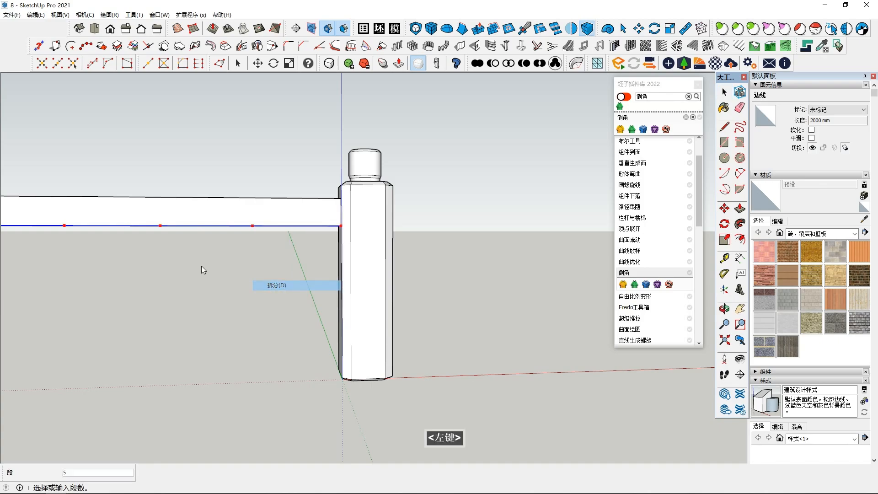
shift+middle_drag(229, 278, 339, 237)
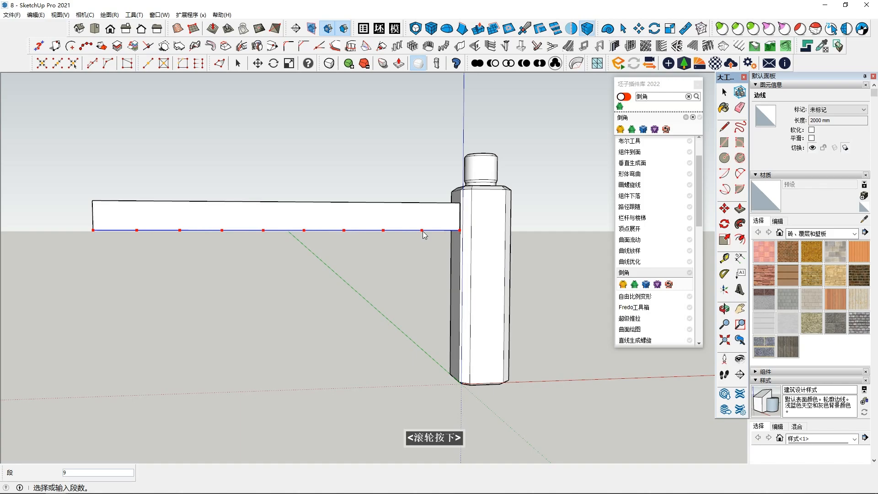
click(425, 235)
Step: Select the whole bar with its divided lower edge and make it a group
triple_click(386, 221)
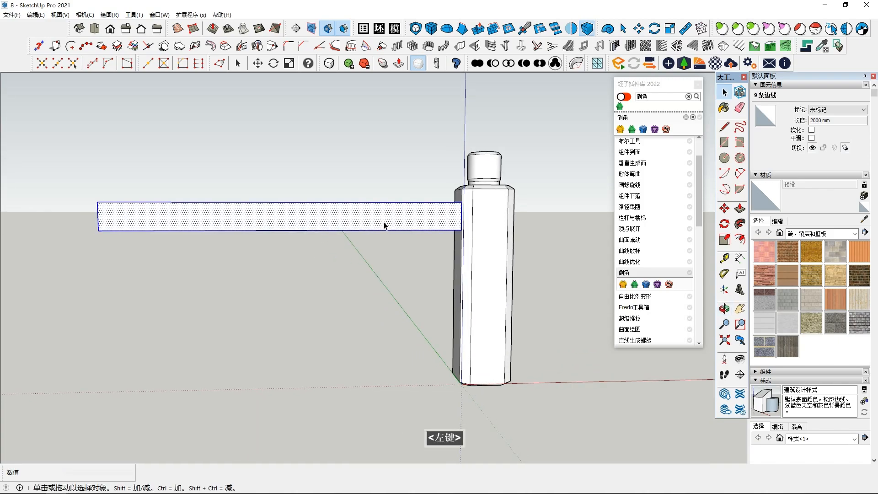
middle_click(382, 212)
scroll(414, 217, down, 1)
right_click(414, 217)
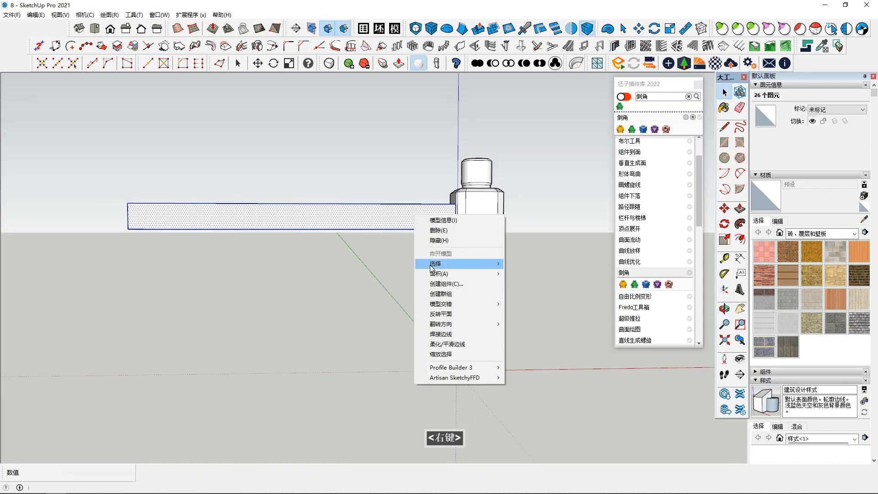
click(443, 294)
scroll(435, 220, up, 4)
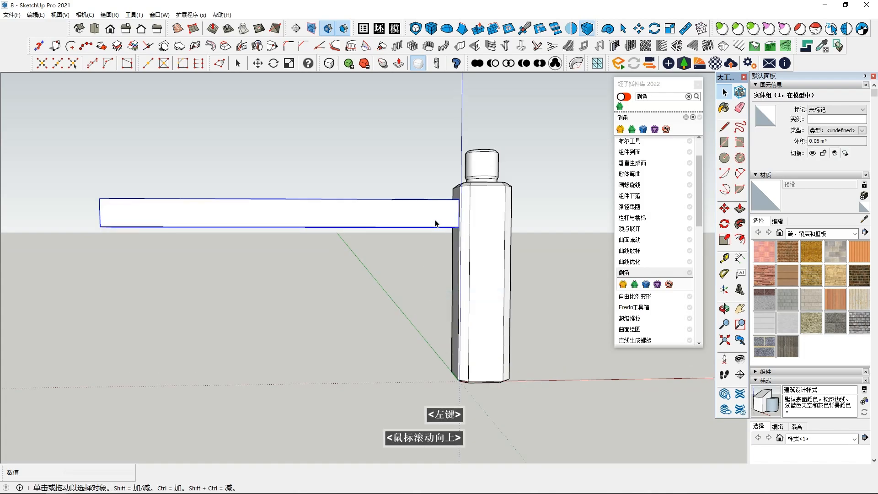
Step: Open the bar group for editing and select the lower-edge segment next to the post
double_click(435, 220)
click(555, 190)
key(l)
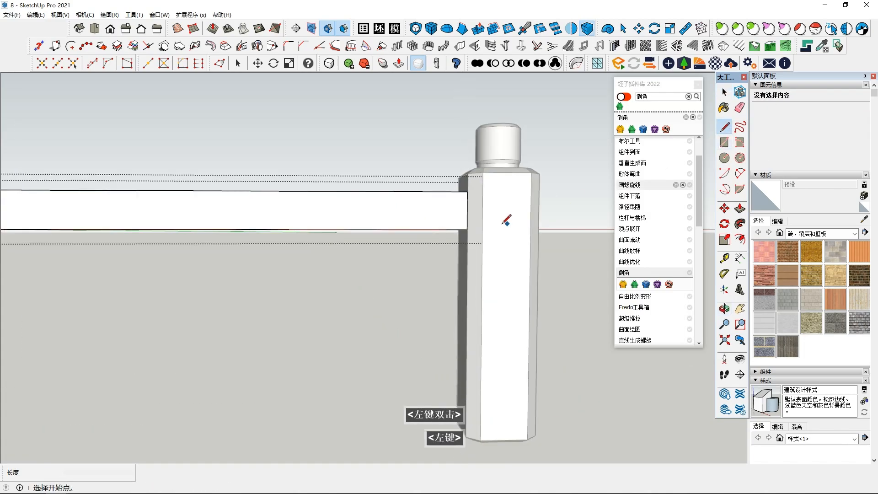
scroll(416, 229, up, 3)
middle_drag(416, 229, 415, 222)
key(space)
double_click(415, 222)
scroll(414, 222, up, 1)
click(415, 222)
scroll(415, 222, down, 2)
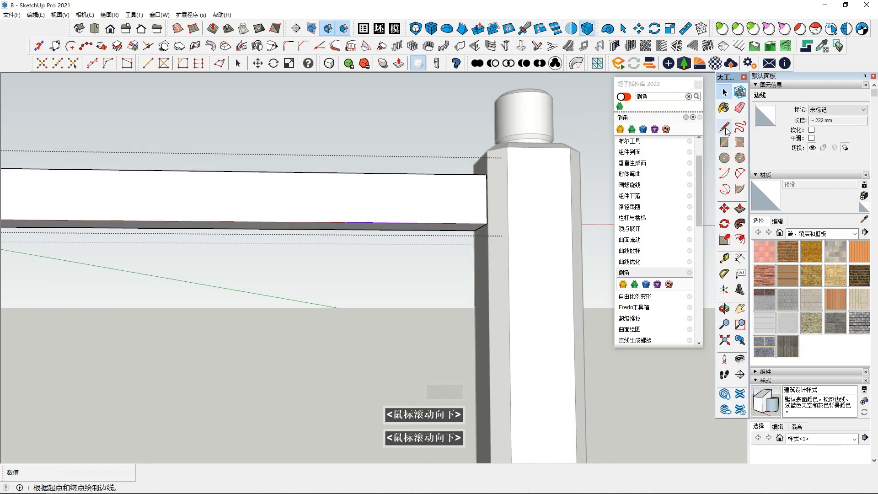
Step: Draw a short vertical line downward from the lower-edge division point nearest the post
click(726, 131)
click(417, 223)
click(417, 259)
key(space)
mouse_move(416, 258)
middle_down()
mouse_move(416, 288)
mouse_move(433, 302)
mouse_move(394, 305)
mouse_move(402, 317)
middle_up()
scroll(421, 291, up, 1)
click(443, 289)
Step: Try to draw a rectangle below the bar between the vertical line and the post
click(724, 142)
click(418, 228)
shift+middle_drag(488, 305, 509, 276)
click(496, 212)
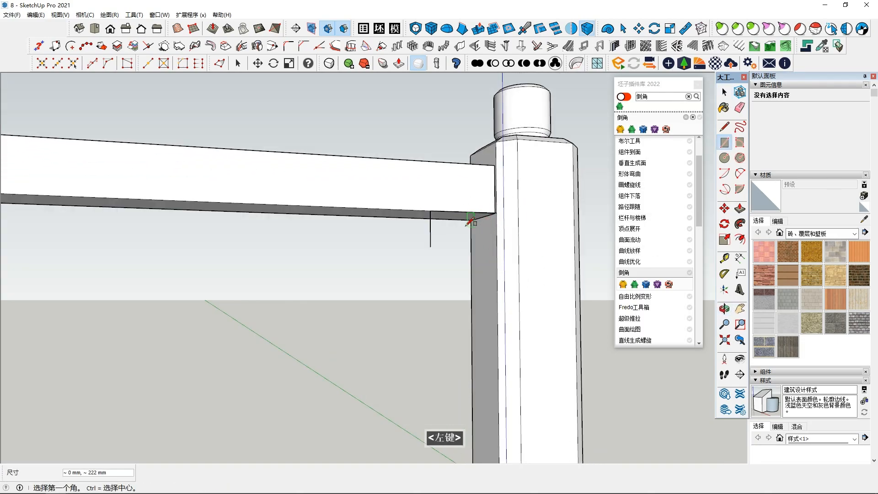
middle_drag(498, 220, 434, 207)
click(434, 207)
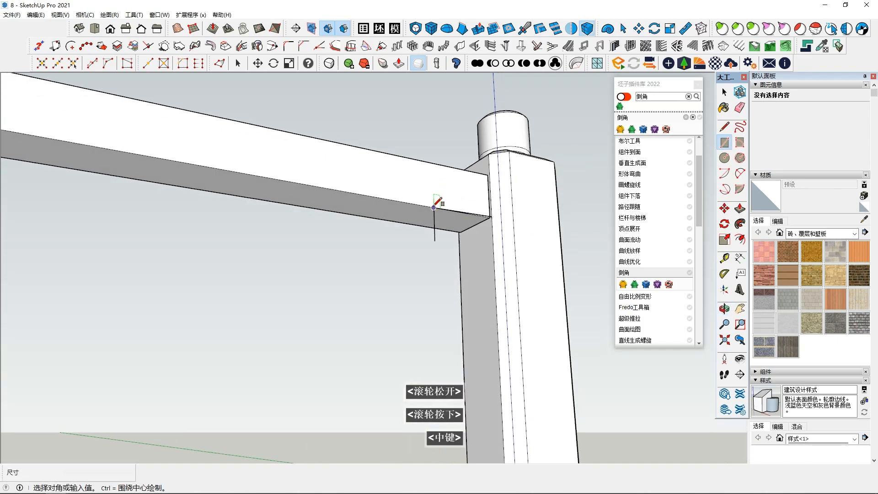
scroll(492, 239, up, 3)
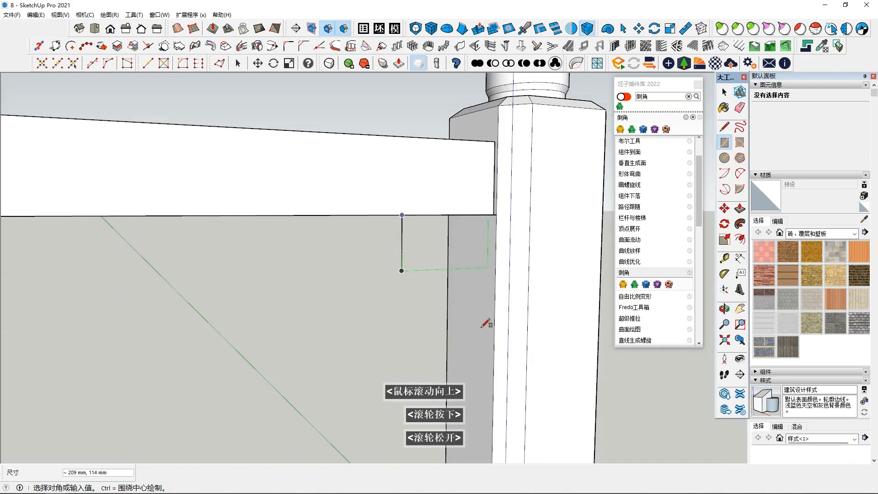
Step: Delete the stray edge running along the bar's last lower segment beside the post
scroll(441, 314, up, 3)
middle_drag(493, 125, 496, 75)
scroll(494, 133, up, 2)
mouse_move(493, 208)
middle_down()
mouse_move(486, 178)
mouse_move(497, 213)
middle_up()
key(space)
click(504, 149)
scroll(504, 149, up, 1)
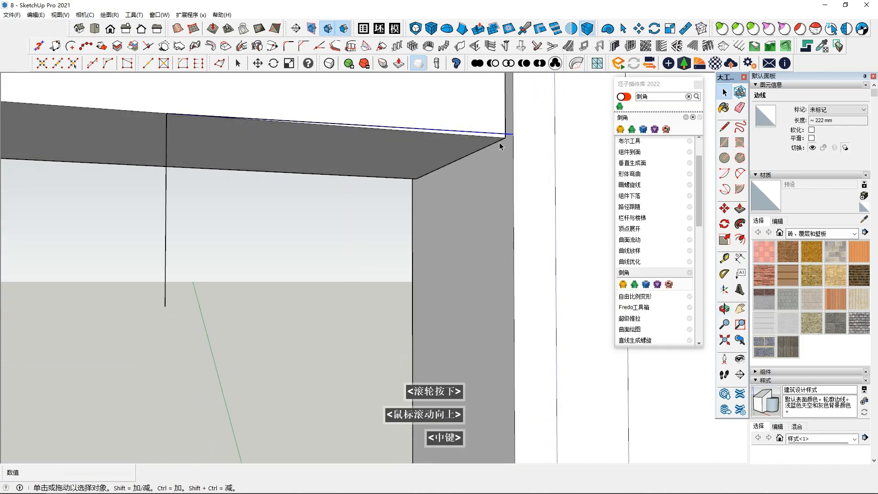
key(Delete)
Step: Draw a vertical rectangle below the bar, from the division point nearest the post across to the post
key(r)
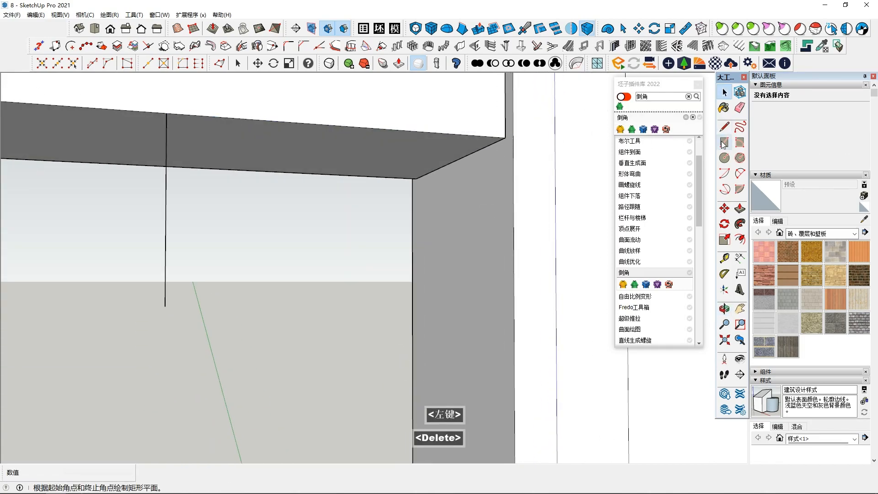
middle_drag(187, 137, 182, 106)
click(177, 101)
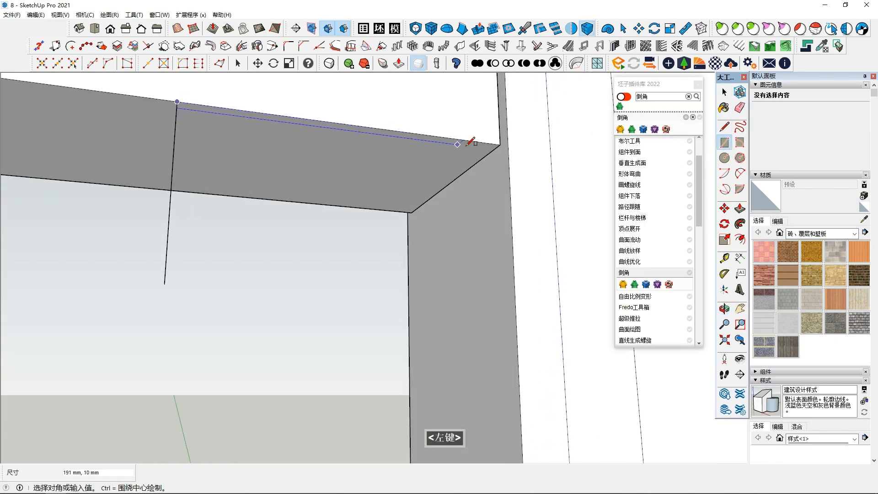
click(511, 310)
Step: Scale the rectangle downward along its height so that it extends further below the bar
middle_drag(510, 309, 475, 356)
scroll(472, 362, down, 1)
scroll(471, 294, down, 2)
key(space)
click(418, 275)
key(m)
click(430, 319)
key(Escape)
click(725, 239)
click(399, 319)
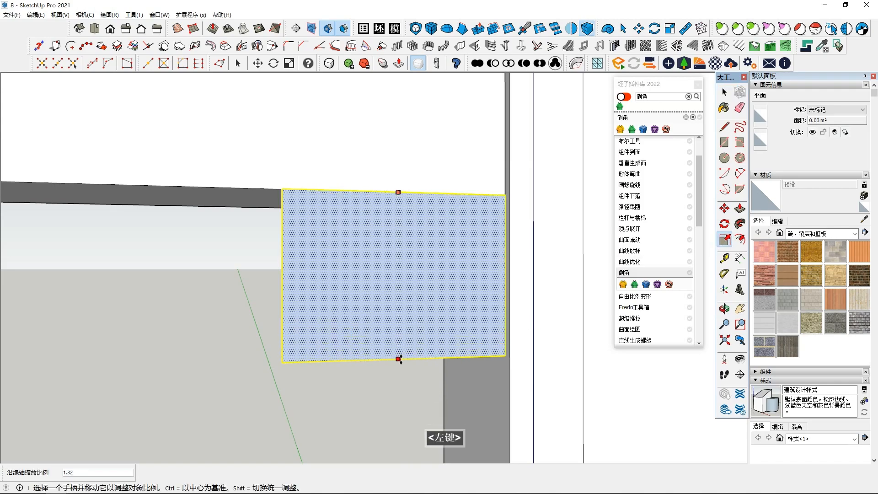
scroll(400, 374, down, 1)
click(400, 379)
middle_drag(401, 375, 411, 290)
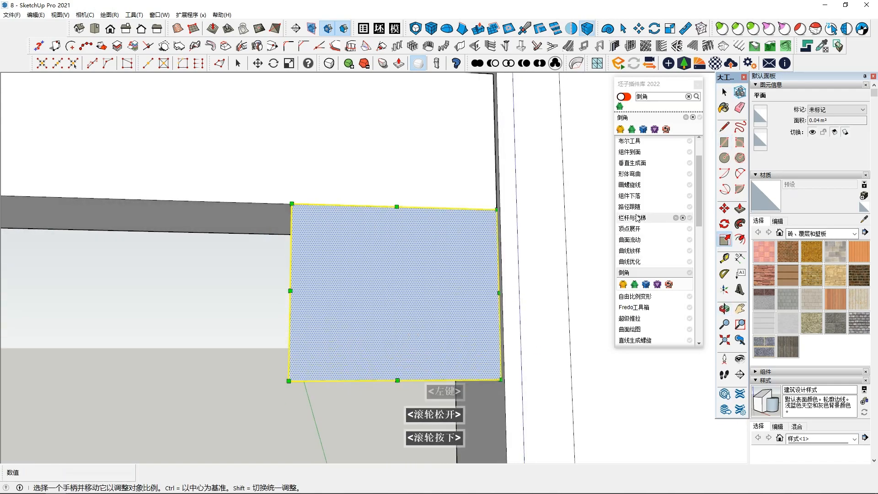
Step: Make the rectangle below the bar a group
key(a)
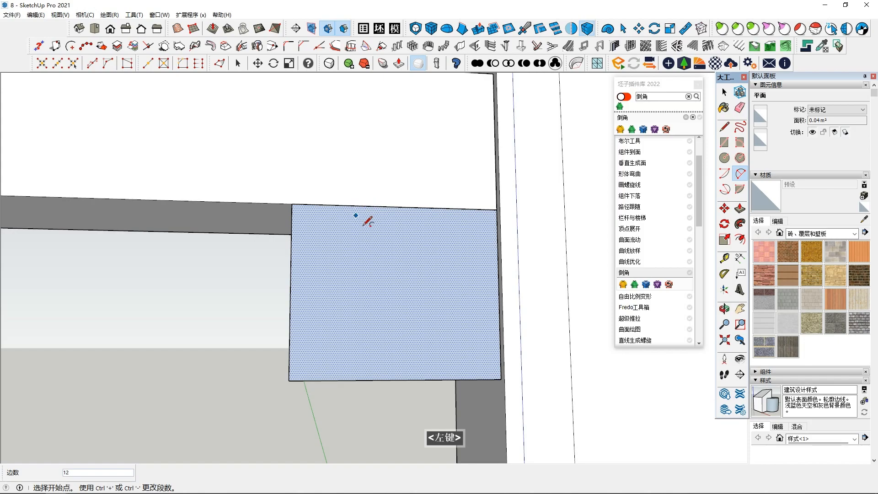
right_click(381, 244)
click(398, 324)
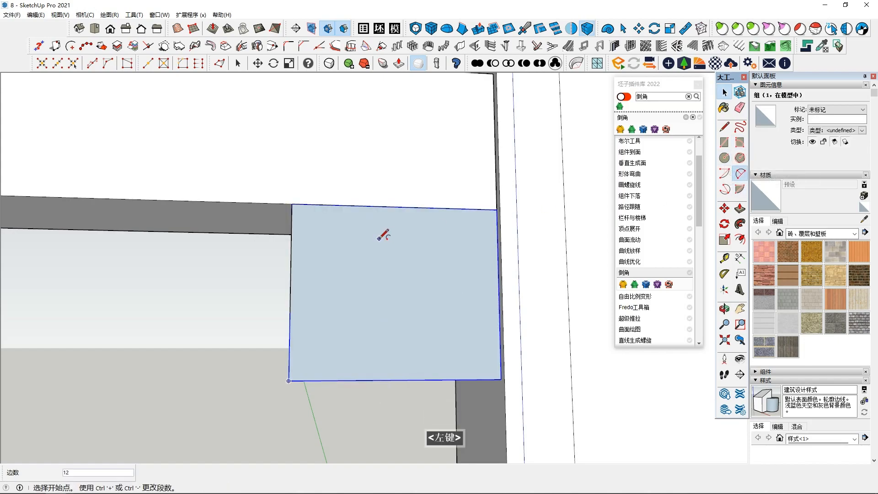
Step: Draw an arc starting on the rectangle's upper edge and bulging away from the post
click(354, 206)
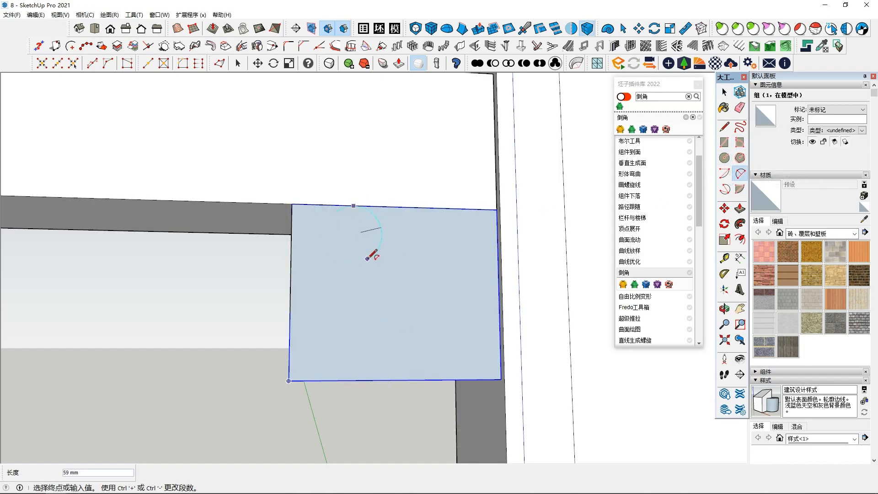
key(Escape)
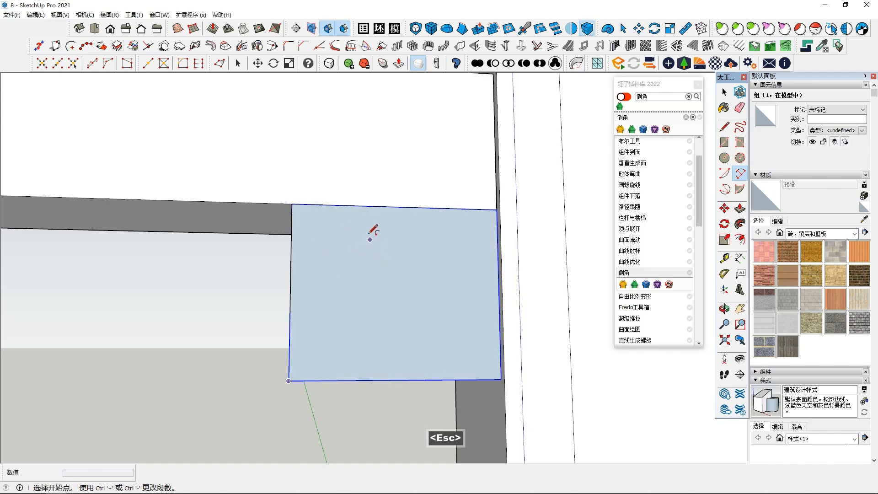
click(358, 206)
click(384, 245)
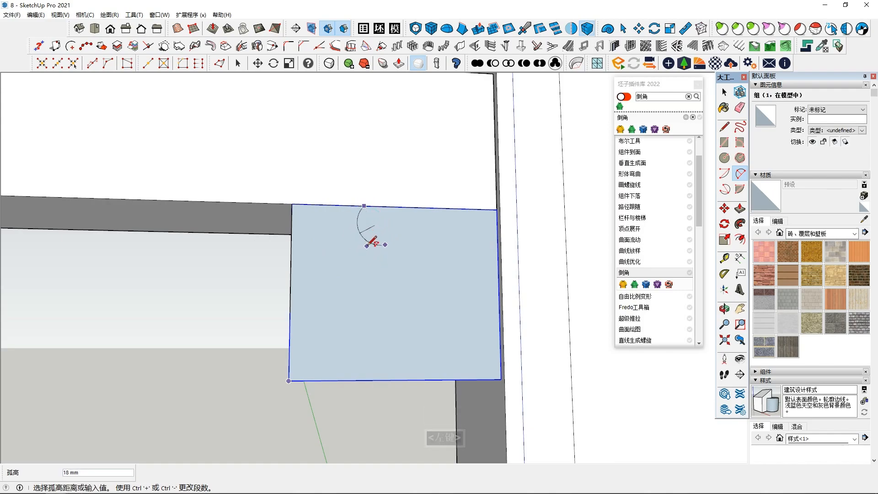
click(358, 225)
middle_drag(358, 225, 366, 228)
Step: Add a second arc from the first arc's end, bulging about 12 mm towards the post
click(740, 173)
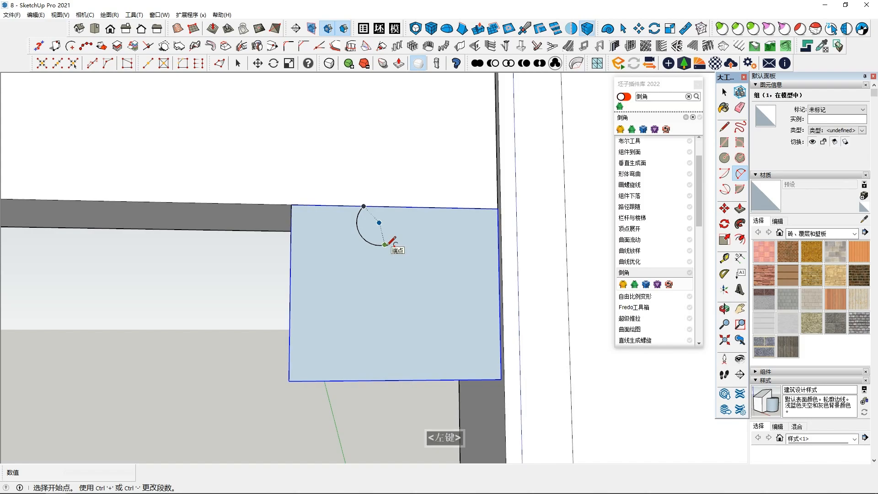
click(385, 245)
click(414, 287)
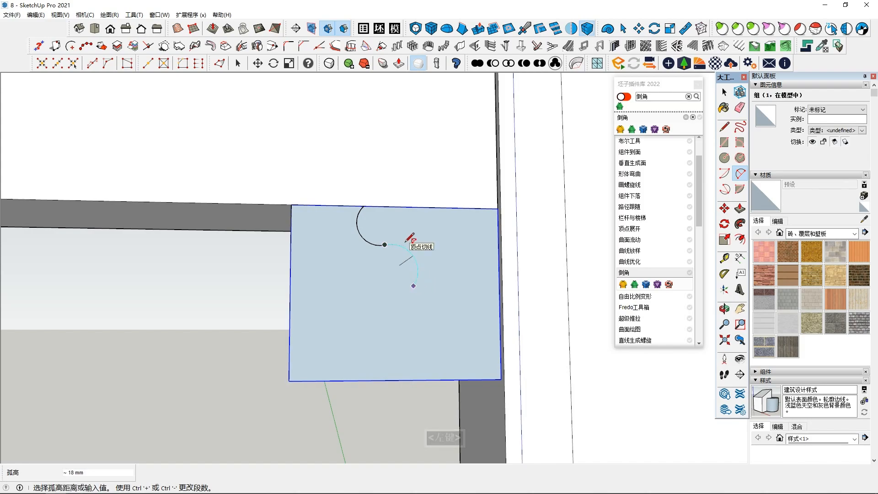
click(409, 237)
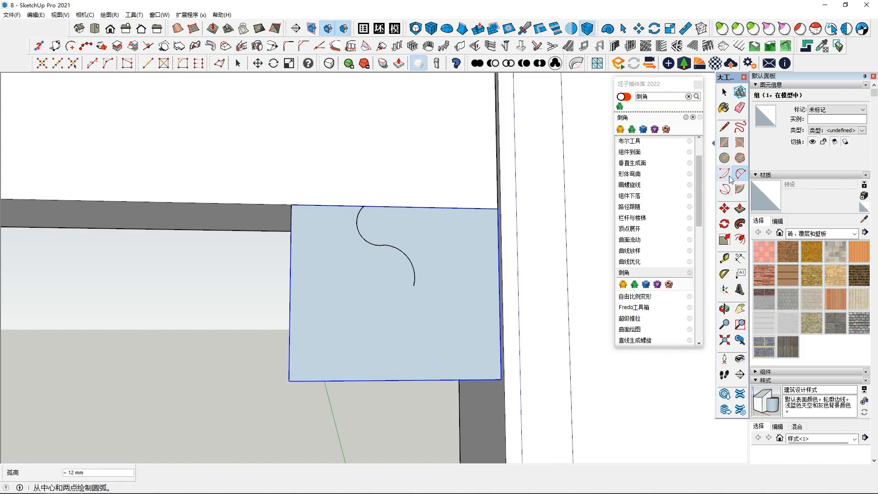
Step: Add a third, smaller arc from the second arc's end, also bulging towards the post
click(414, 286)
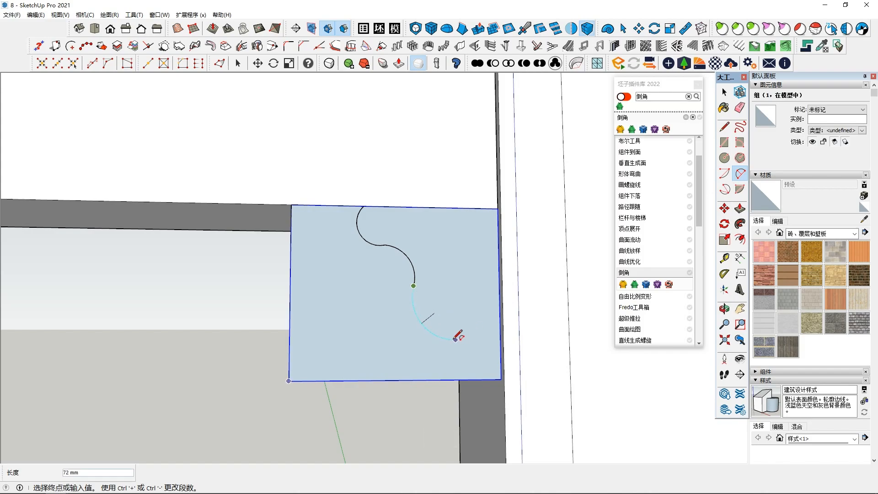
click(441, 340)
key(Escape)
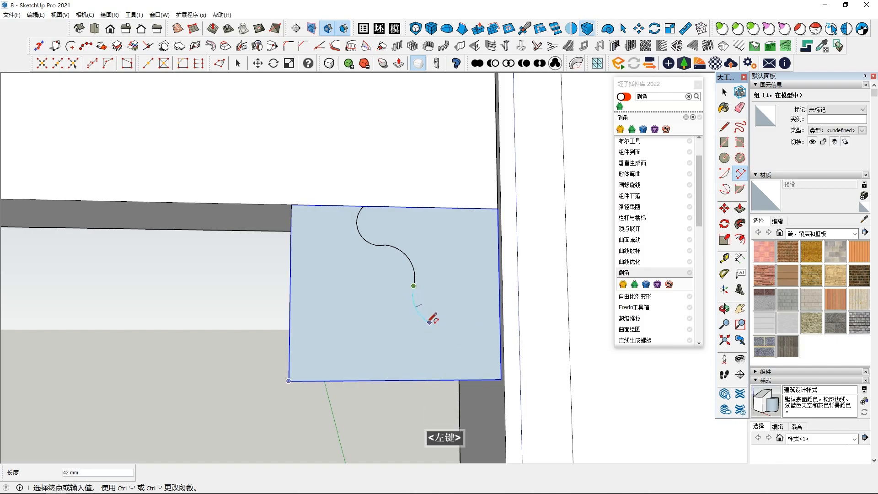
click(436, 324)
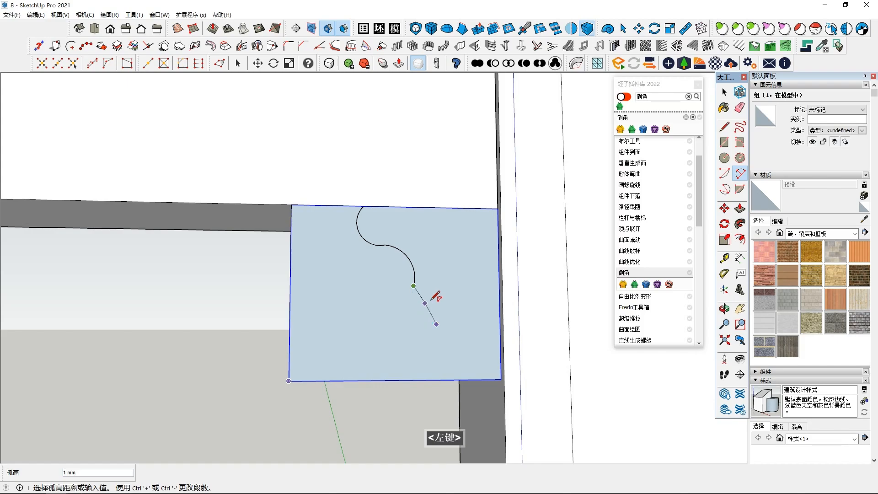
mouse_move(455, 317)
middle_down()
mouse_move(421, 294)
mouse_move(452, 288)
mouse_move(453, 336)
mouse_move(451, 316)
middle_up()
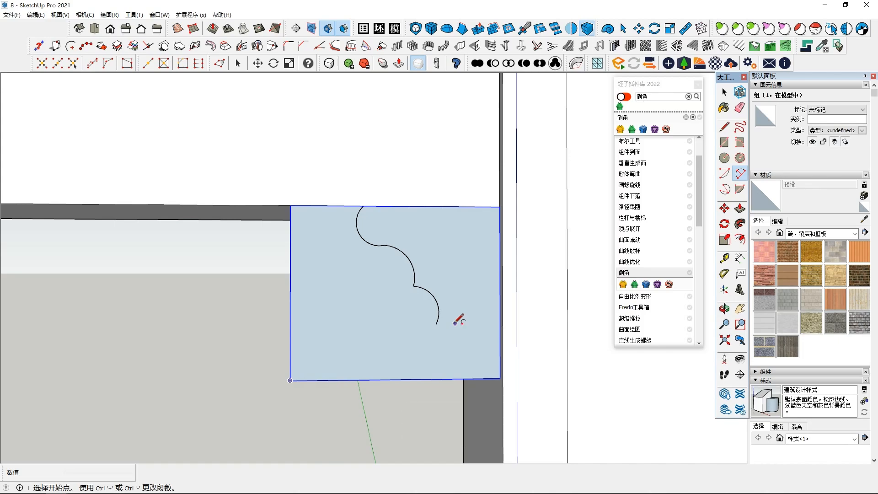
Step: Close the curved profile with a horizontal line about 69 mm long from the last arc's end to the post-side edge
scroll(459, 318, down, 2)
middle_drag(463, 319, 384, 295)
key(space)
click(407, 263)
click(407, 263)
middle_drag(407, 263, 438, 325)
key(l)
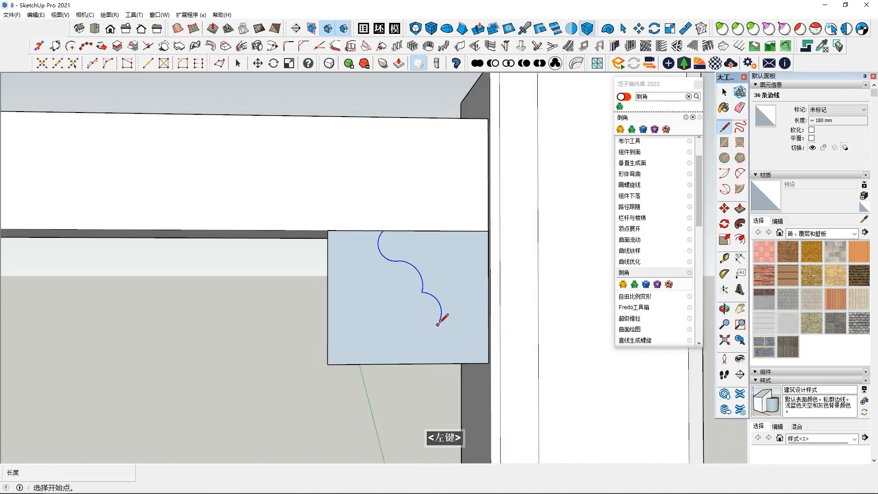
click(439, 322)
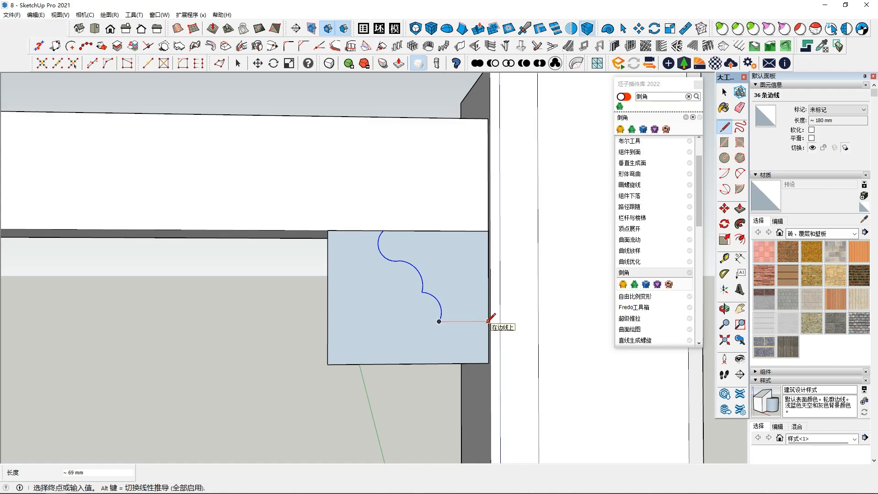
key(ctrl+z)
click(489, 322)
Step: Delete the part of the rectangle outside the curved bracket profile, including its outer edges
scroll(485, 322, down, 3)
key(space)
scroll(339, 319, down, 3)
right_click(320, 310)
double_click(282, 300)
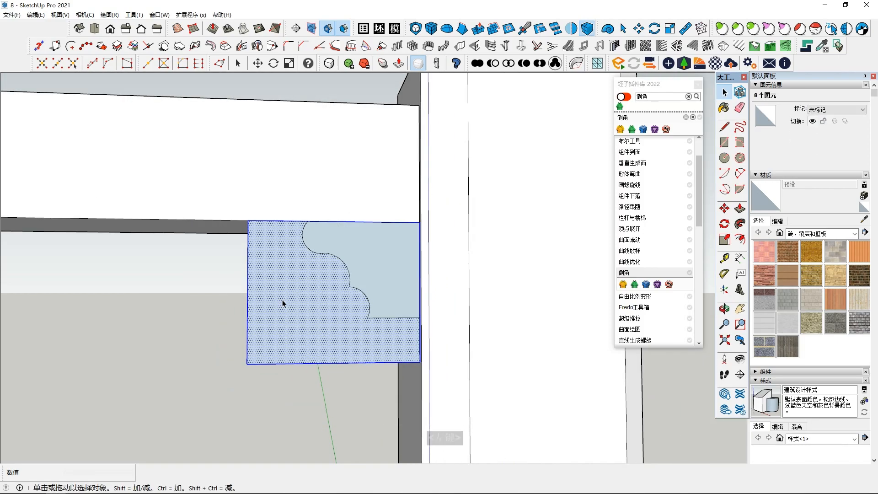
key(Delete)
key(ctrl+z)
double_click(290, 295)
key(Delete)
Step: Try deleting the vertical construction line below the bar and undo the deletion
click(252, 320)
middle_drag(251, 320, 295, 367)
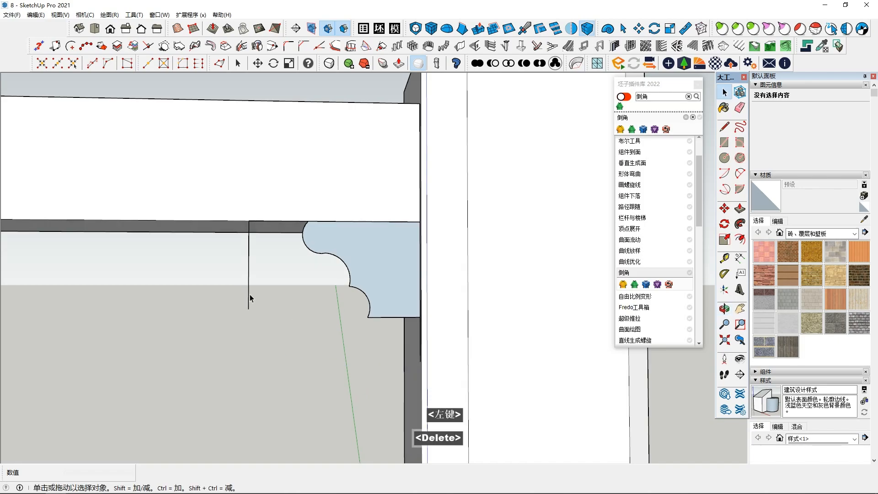
key(Delete)
middle_drag(320, 318, 327, 308)
key(ctrl+z)
Step: Delete the leftover edge near the lower post-side corner of the bracket profile
scroll(412, 333, up, 1)
middle_drag(410, 333, 388, 345)
scroll(423, 341, up, 2)
click(400, 340)
click(421, 341)
key(Delete)
Step: Push/Pull the curved profile under the bar to form a solid bracket
middle_drag(241, 262, 316, 240)
click(353, 251)
click(740, 208)
click(315, 238)
click(149, 147)
middle_drag(393, 237, 357, 242)
scroll(223, 306, down, 1)
click(365, 239)
key(Escape)
middle_drag(270, 290, 425, 270)
click(250, 207)
click(250, 207)
Step: Examine the curved edge and thickness of the extruded bracket beneath the bar
scroll(284, 238, down, 2)
middle_drag(329, 265, 137, 305)
key(space)
scroll(213, 308, up, 2)
middle_drag(256, 291, 174, 267)
middle_drag(255, 251, 342, 273)
scroll(256, 252, up, 2)
scroll(269, 215, up, 3)
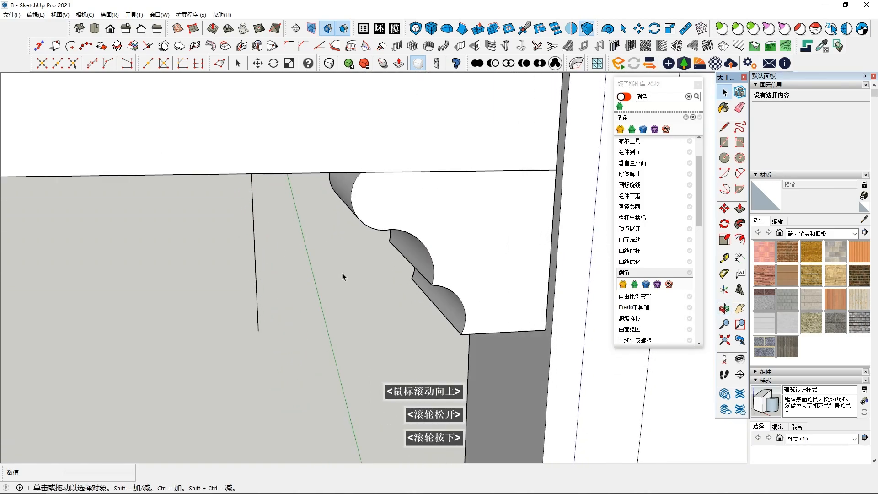
Step: Undo the bracket extrusion and the curved profile back to the plain rectangle
key(ctrl+z)
key(ctrl+z)
key(ctrl+z)
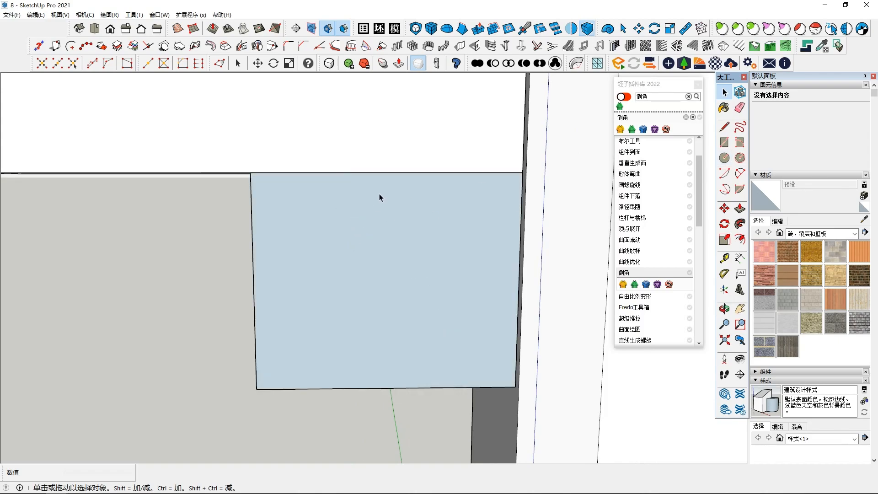
Step: Draw a short vertical line down from the rectangle's upper edge as the start of a new profile
click(724, 127)
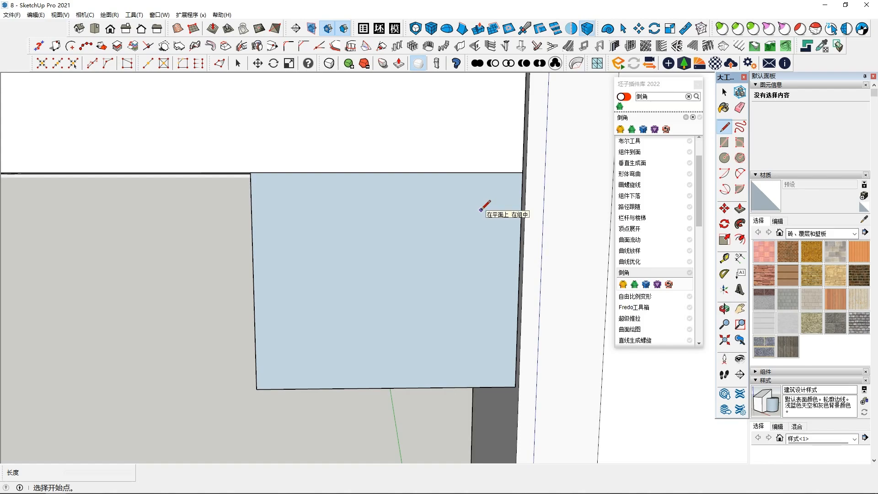
click(342, 172)
key(Escape)
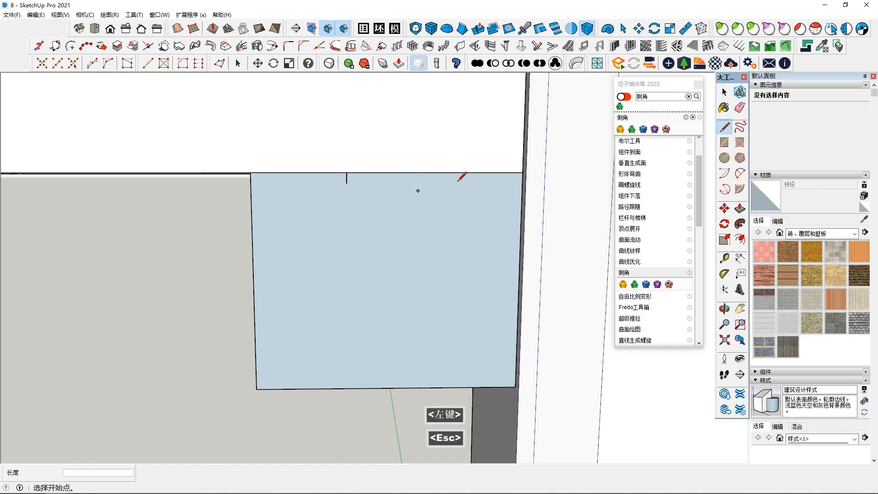
Step: Draw three connected arcs descending from the short vertical line across the rectangle, the second bulging about 18 mm
click(737, 175)
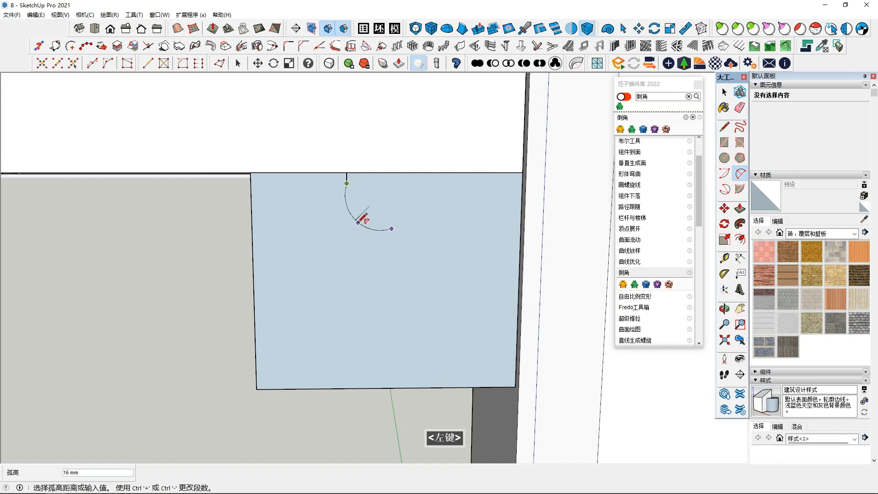
click(392, 229)
click(411, 288)
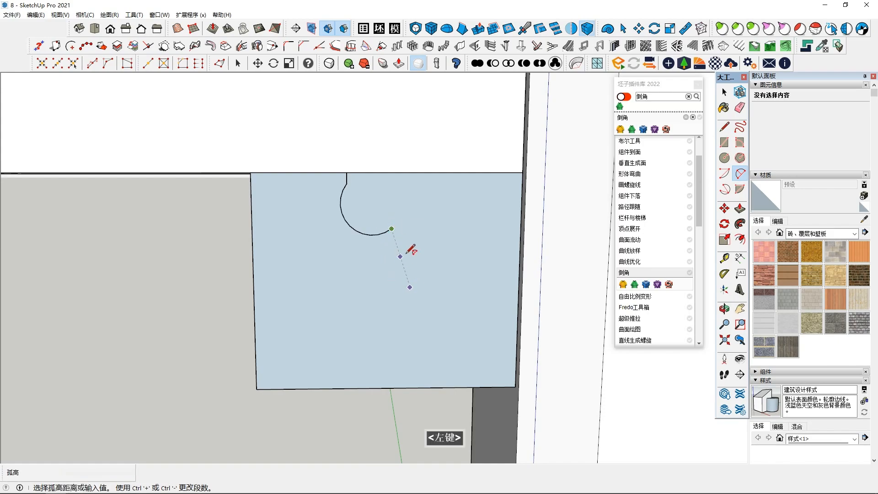
middle_drag(403, 257, 391, 224)
click(417, 256)
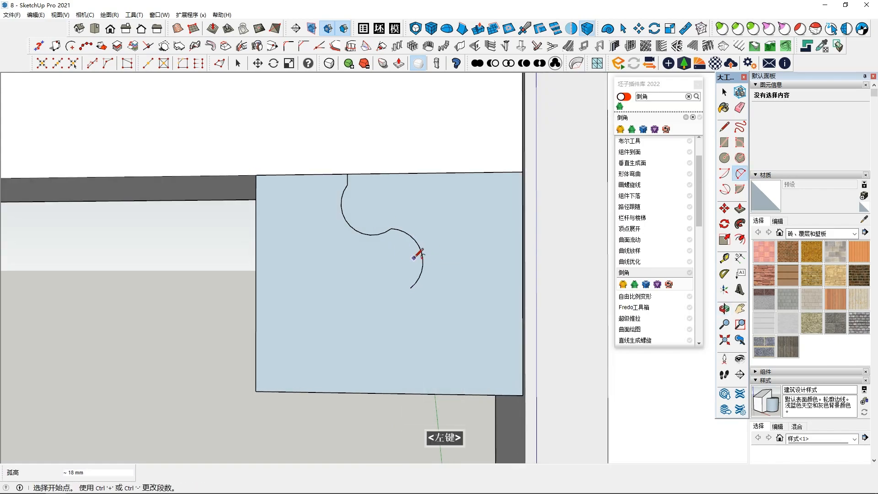
click(410, 288)
click(440, 328)
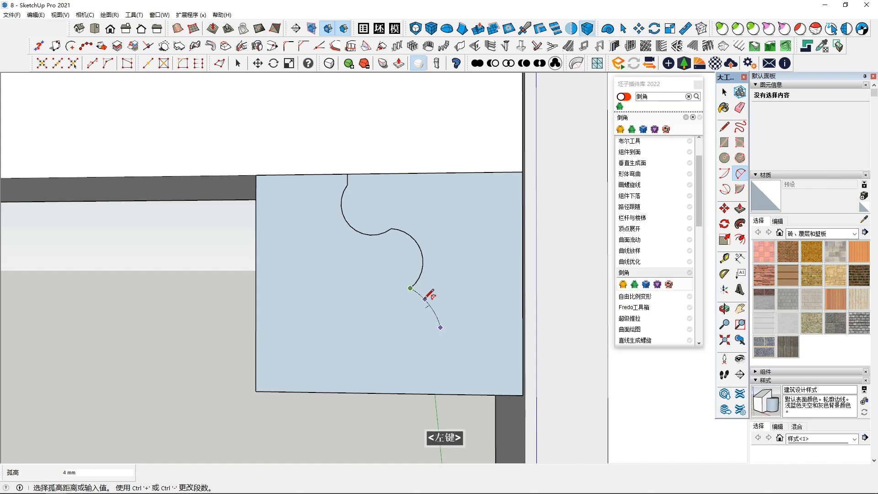
click(446, 313)
Step: Try to close the profile with a horizontal line to the rectangle's right edge, and undo it together with the lowest arc
key(l)
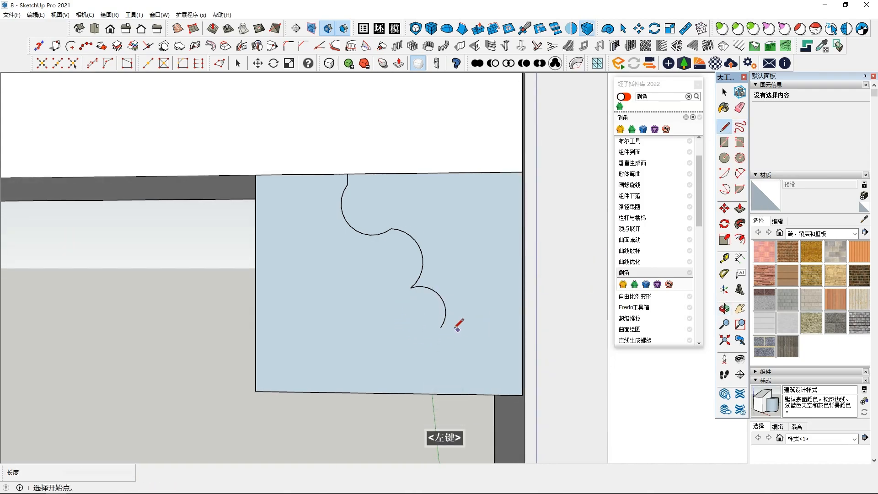
scroll(442, 326, up, 1)
click(440, 328)
click(522, 328)
scroll(444, 350, down, 3)
key(space)
middle_drag(451, 345, 419, 336)
key(ctrl+z)
key(ctrl+z)
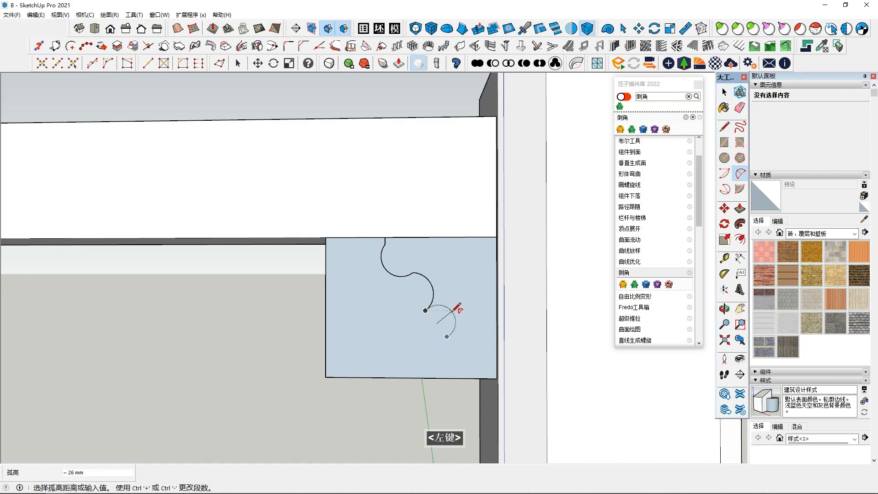
Step: Redraw the lowest arc with a flatter curve and close the profile with a horizontal line to the edge beside the post
scroll(457, 309, up, 3)
click(437, 320)
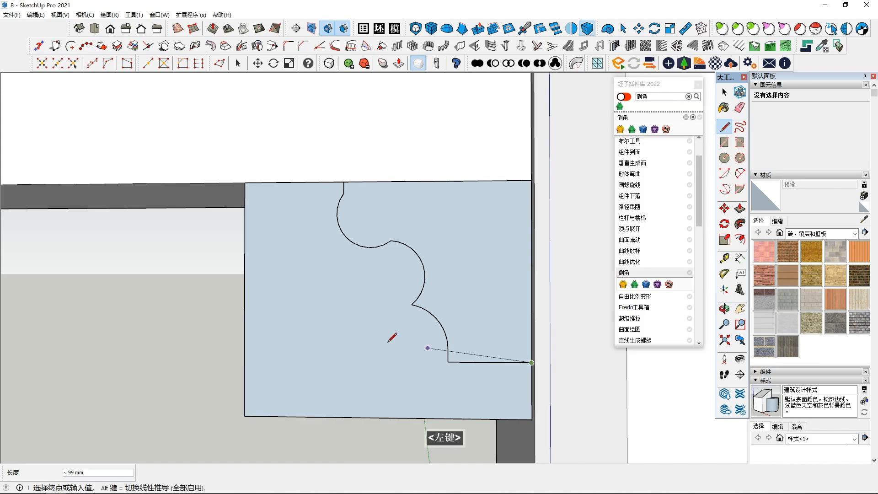
key(space)
Step: Explode the rectangle group so its face is split by the curved outline
click(347, 343)
scroll(328, 334, down, 3)
right_click(332, 324)
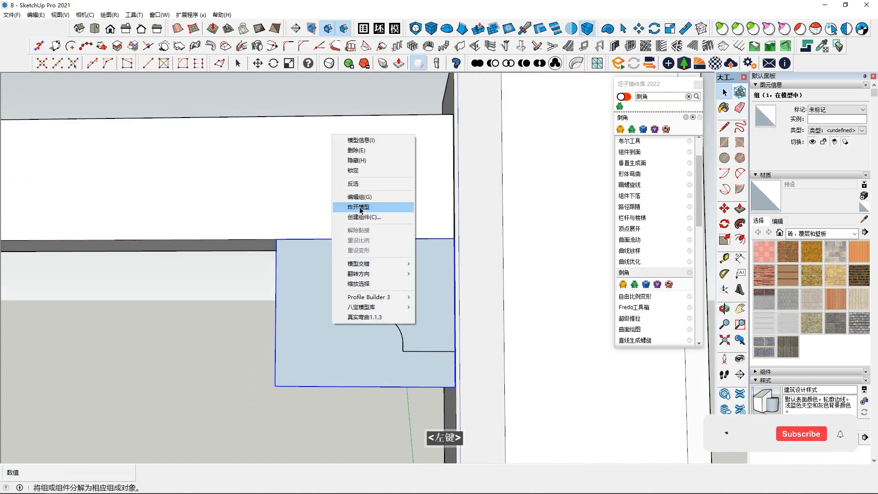
click(358, 207)
Step: Delete the surplus face and the leftover rectangle edges outside the curved profile
click(290, 344)
key(Delete)
middle_drag(290, 344, 273, 350)
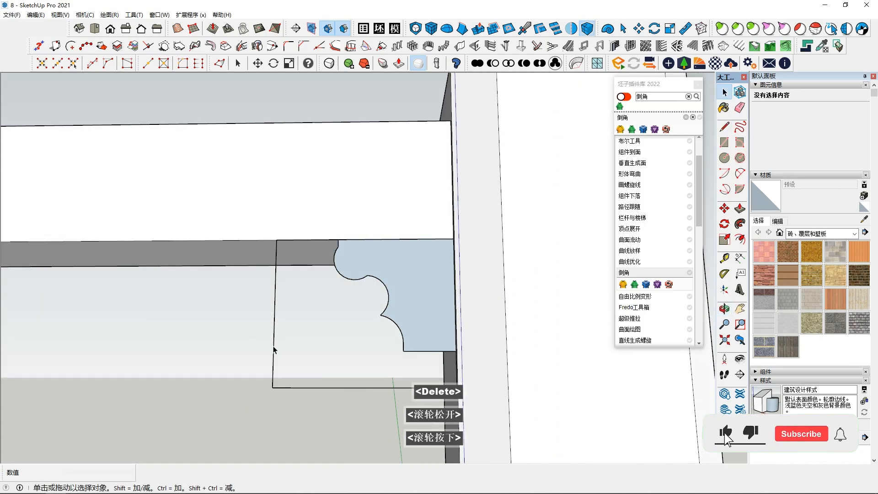
click(273, 347)
key(Delete)
click(341, 388)
key(Delete)
click(275, 321)
click(450, 376)
middle_drag(332, 351, 446, 358)
key(Delete)
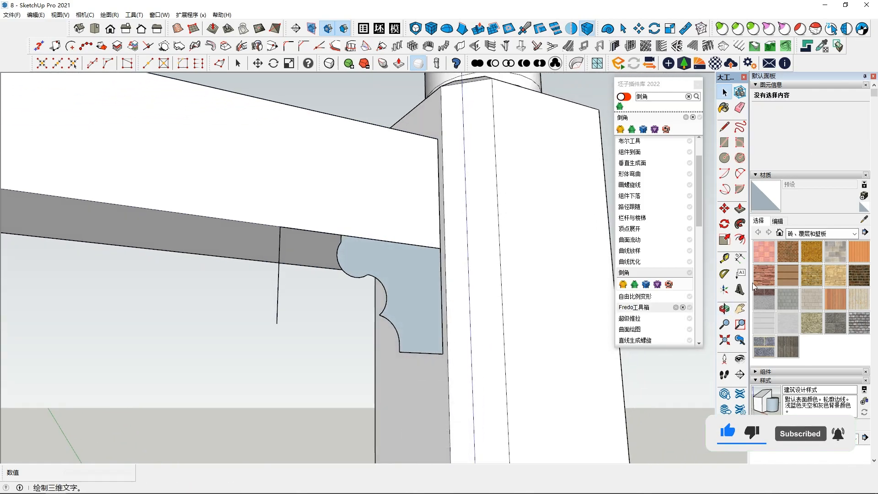
Step: Push/Pull the curved profile about 178 mm across the underside of the bar to form a solid bracket
click(742, 210)
click(398, 275)
middle_drag(219, 293, 458, 283)
click(393, 340)
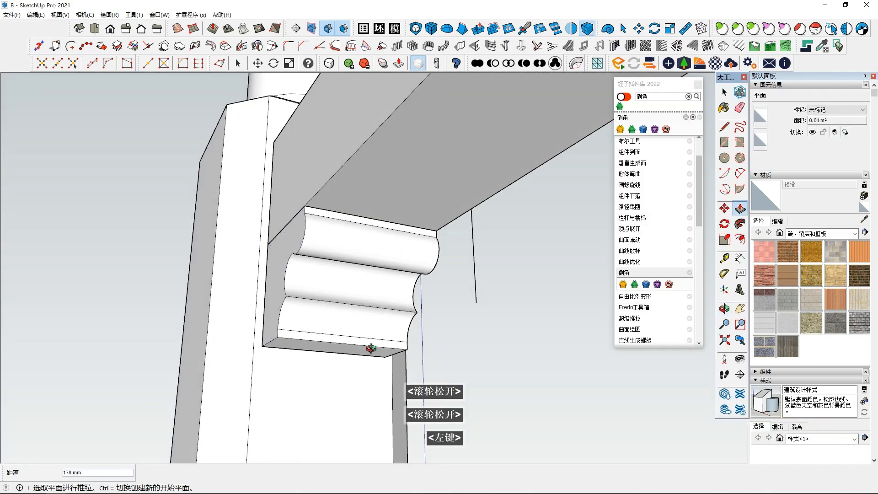
middle_drag(393, 340, 70, 418)
scroll(45, 418, down, 2)
key(space)
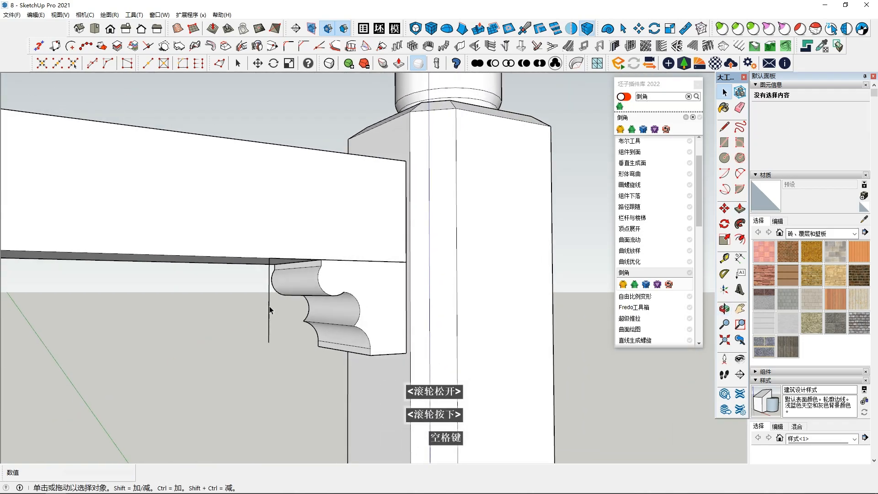
Step: Delete the stray vertical line hanging under the bar beside the bracket
click(294, 308)
click(269, 299)
key(Delete)
click(283, 364)
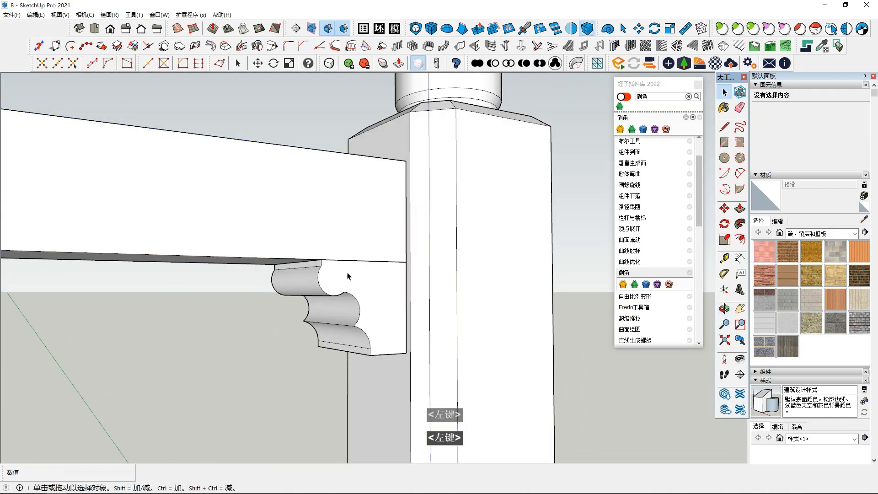
Step: Select all connected geometry of the curved bracket and make it a group
click(349, 276)
scroll(343, 274, up, 2)
scroll(339, 271, down, 2)
mouse_move(337, 270)
middle_down()
mouse_move(339, 317)
mouse_move(323, 311)
mouse_move(330, 267)
middle_up()
triple_click(334, 278)
right_click(334, 278)
click(368, 357)
Step: Try to Push/Pull the narrow upper face inside the bracket group along the underside of the bar
double_click(329, 267)
click(315, 254)
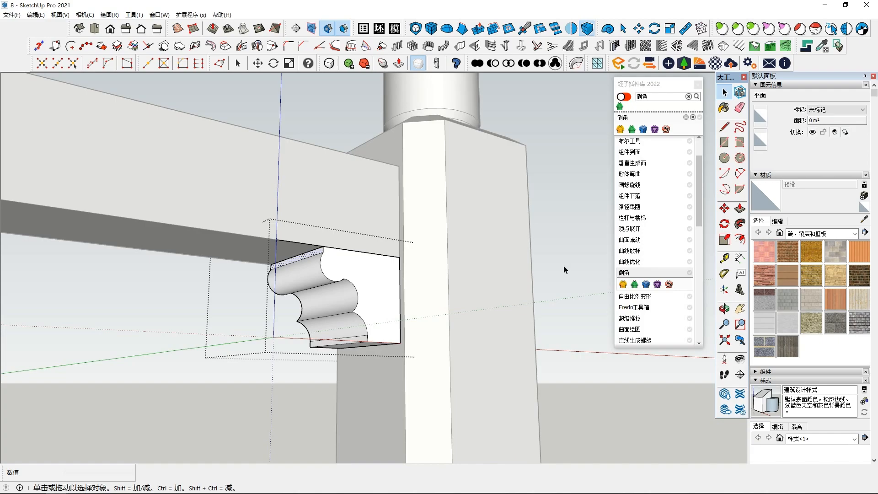
click(738, 209)
scroll(302, 257, down, 3)
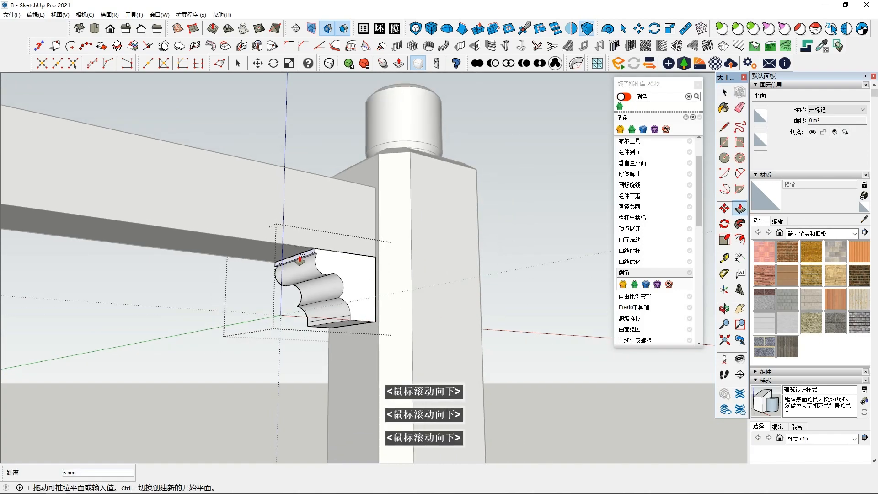
scroll(298, 261, down, 4)
middle_drag(296, 259, 132, 257)
shift+middle_drag(132, 257, 333, 251)
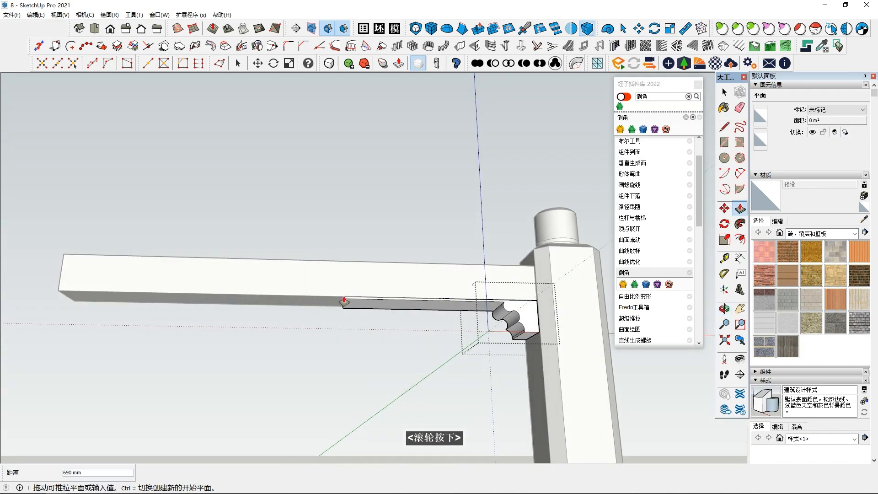
key(Escape)
key(space)
Step: Open the bar group for editing and select the edge along the bottom of its front face
click(424, 319)
scroll(359, 295, up, 1)
double_click(359, 295)
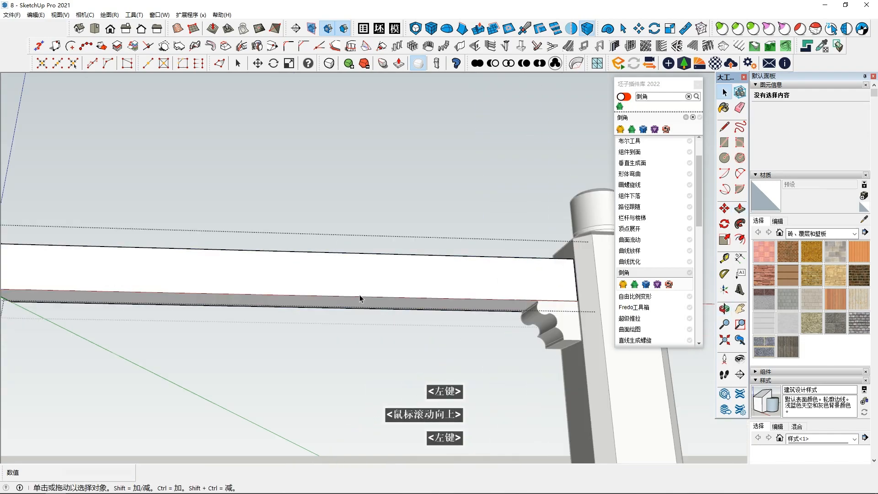
scroll(360, 296, up, 2)
click(359, 298)
scroll(359, 298, down, 3)
middle_drag(359, 299, 292, 331)
scroll(348, 309, down, 3)
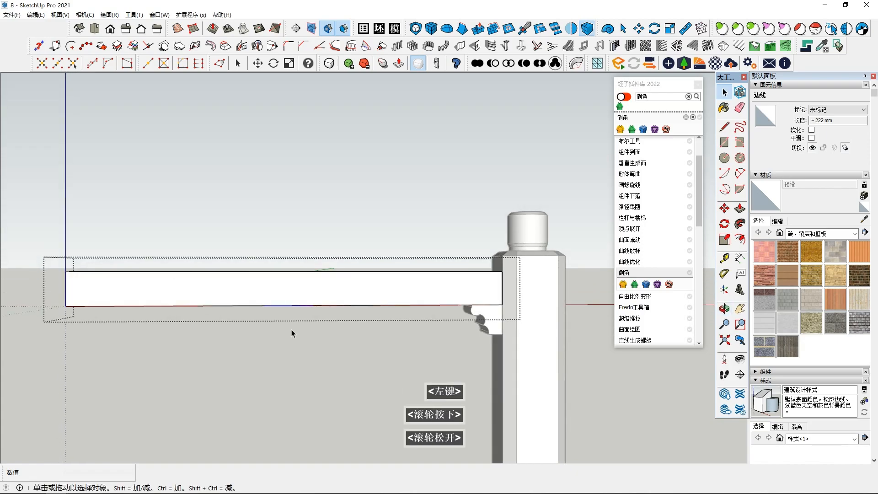
Step: Try to draw a line down from the bar's lower edge and undo it
click(724, 126)
click(320, 304)
scroll(320, 307, up, 4)
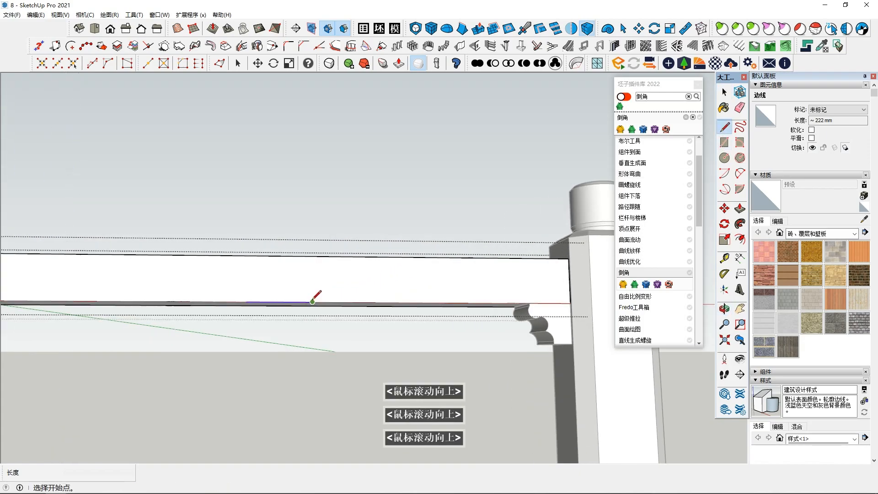
click(312, 340)
middle_drag(396, 223, 350, 280)
key(ctrl+z)
key(l)
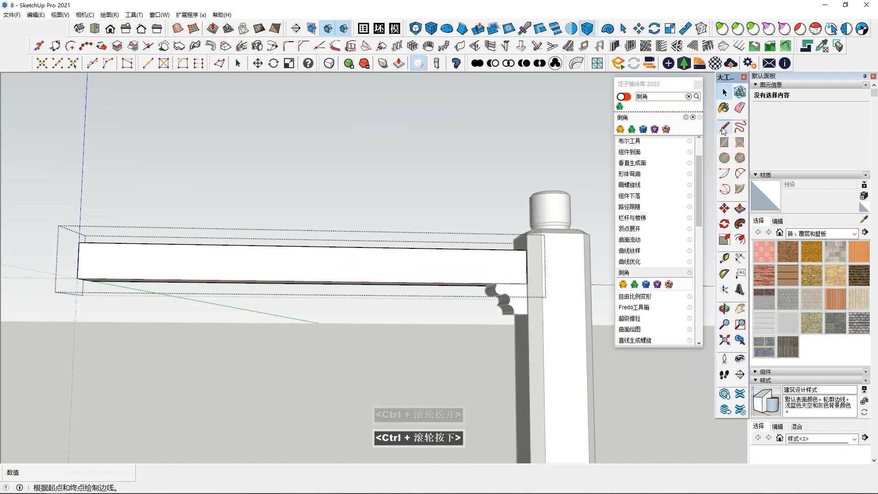
Step: Draw a vertical line about 139 mm long down from the bar's lower edge as another attempt, and undo it
key(space)
click(365, 281)
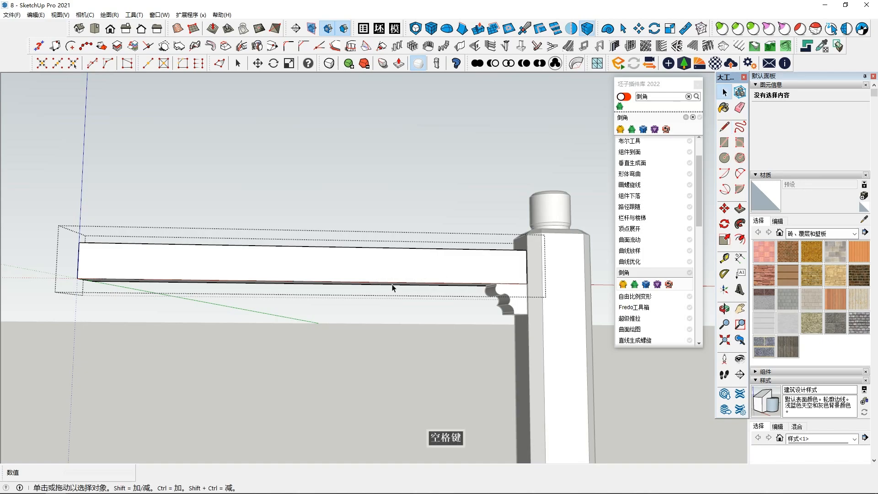
middle_drag(393, 290, 392, 307)
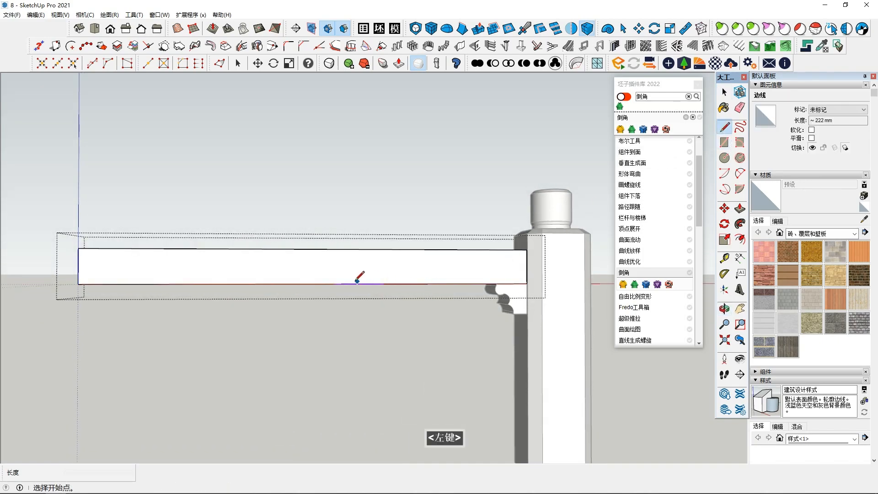
click(383, 283)
click(379, 314)
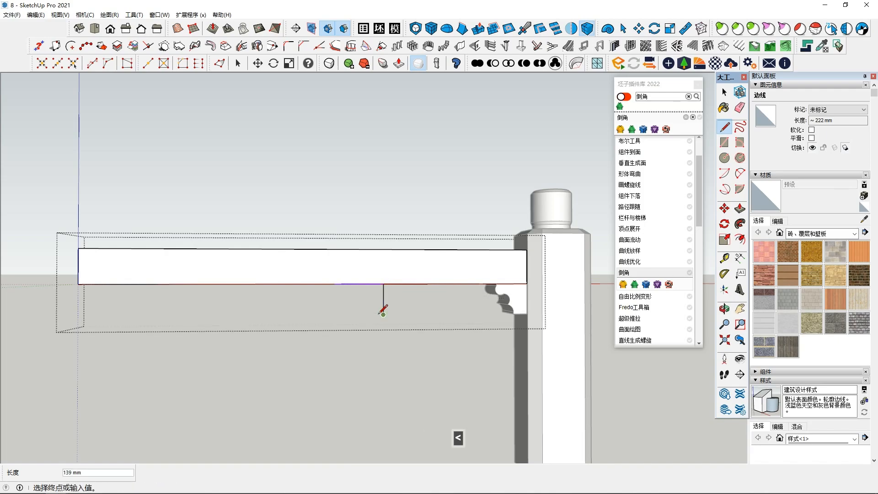
key(Escape)
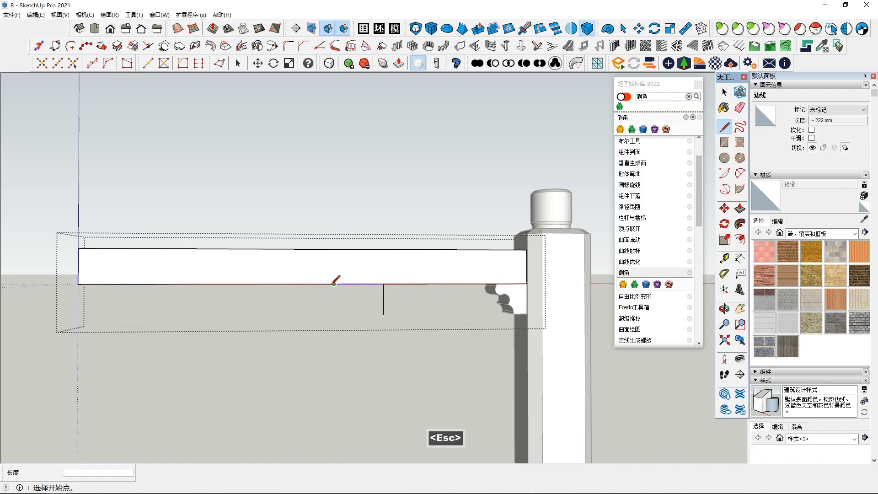
click(284, 284)
key(ctrl+z)
key(ctrl+z)
Step: Open the bracket group and Push/Pull its narrow upper face about 677 mm along the underside of the bar
mouse_move(350, 200)
middle_down()
mouse_move(412, 256)
mouse_move(476, 274)
middle_up()
click(476, 274)
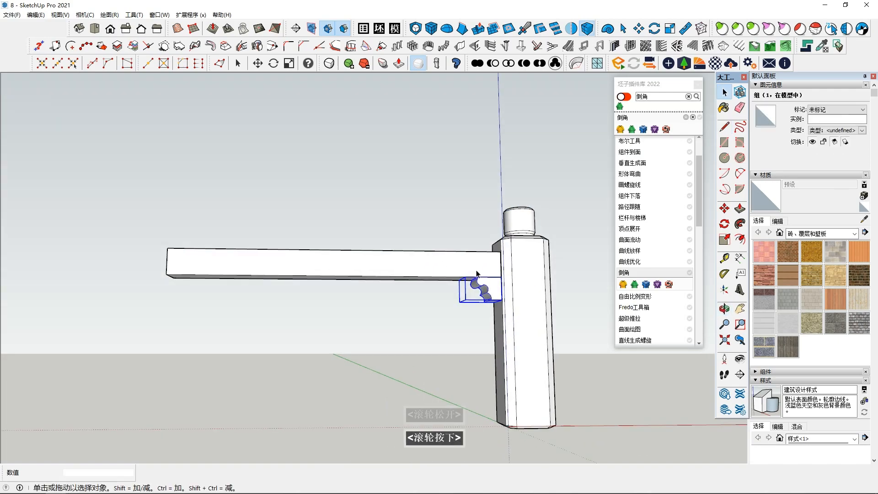
scroll(480, 285, up, 6)
middle_click(471, 276)
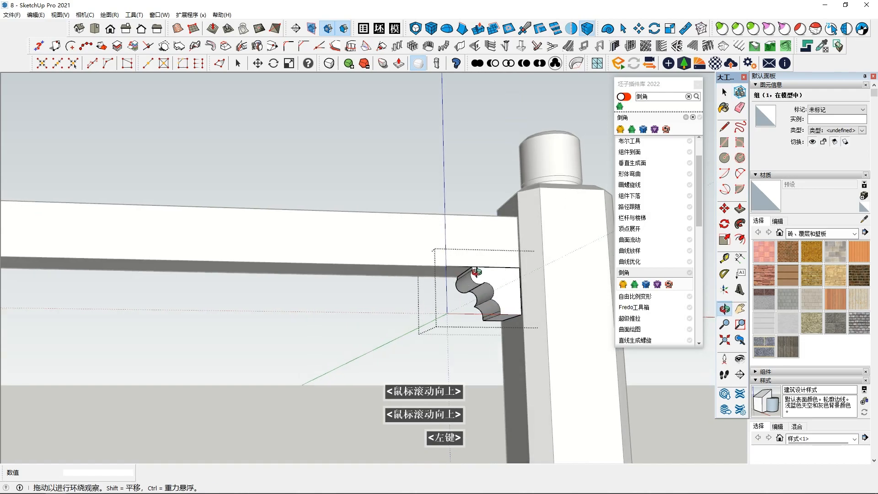
click(465, 278)
scroll(440, 300, up, 3)
scroll(486, 272, down, 1)
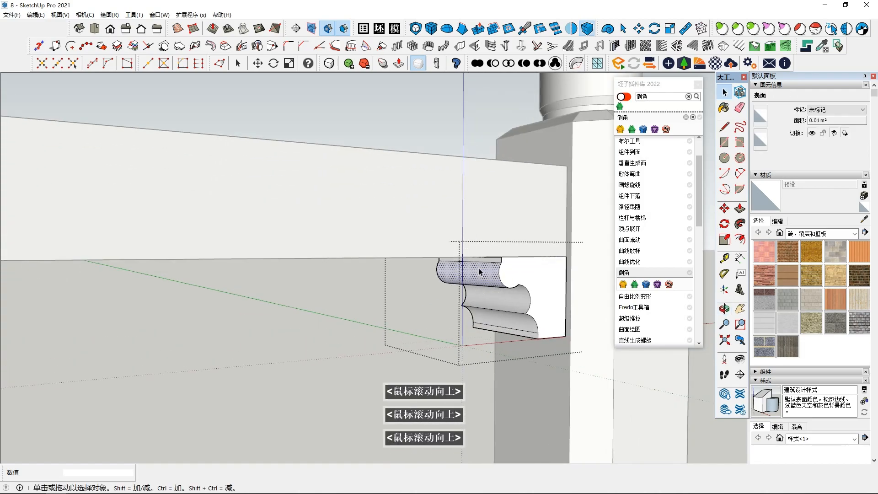
scroll(424, 281, down, 1)
key(p)
click(419, 301)
scroll(315, 309, down, 2)
middle_drag(275, 318, 277, 294)
scroll(257, 283, down, 1)
click(259, 288)
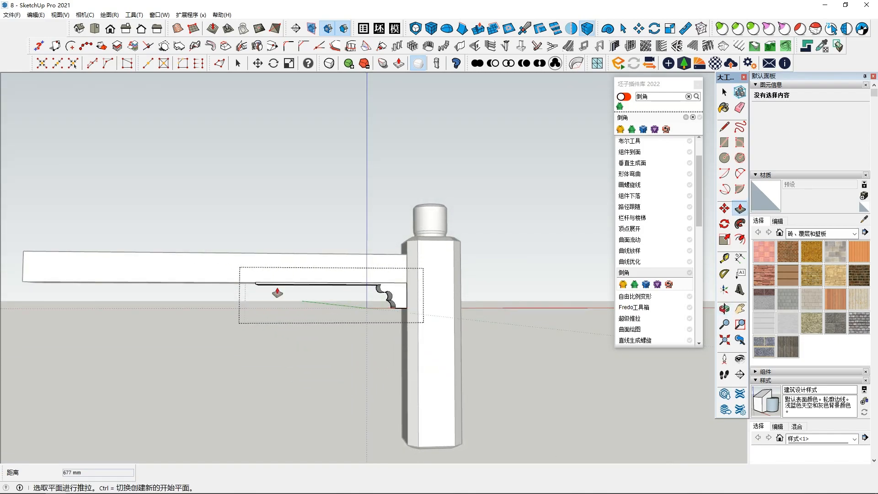
scroll(394, 306, up, 5)
key(space)
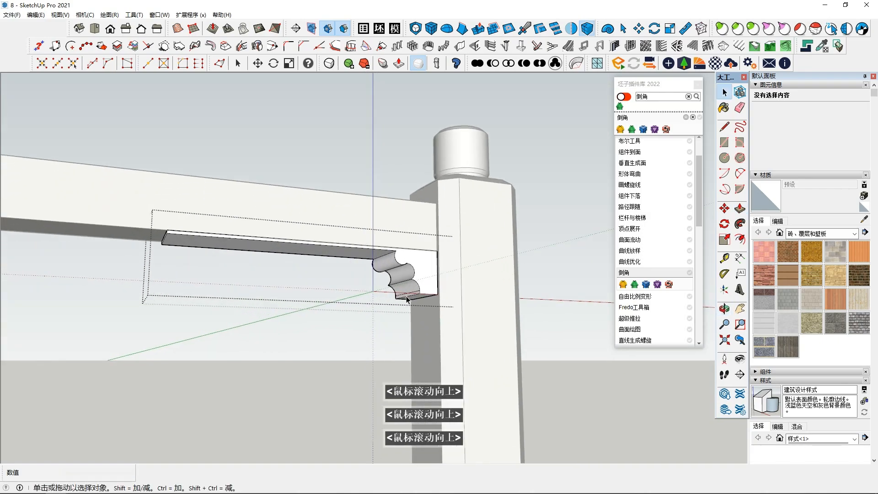
Step: Try to Push/Pull the bracket's narrow lower face away from the post and undo it
click(411, 299)
scroll(655, 263, down, 1)
click(740, 208)
click(379, 297)
scroll(307, 320, down, 4)
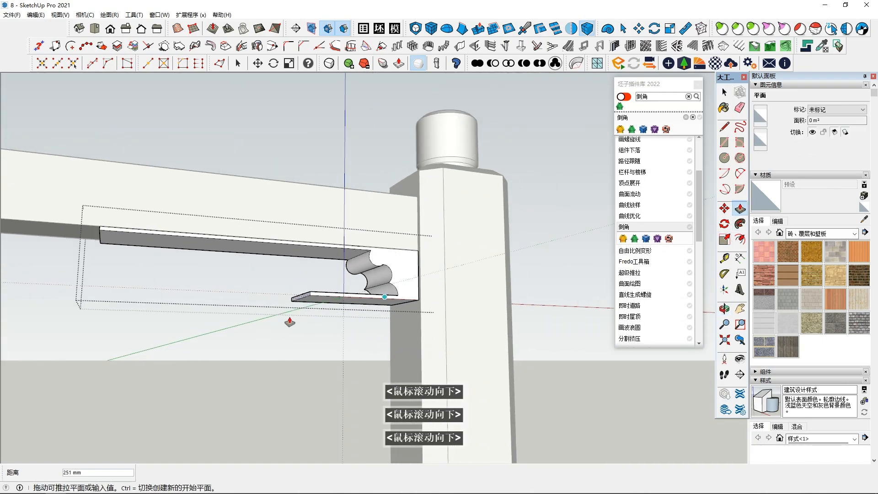
middle_drag(274, 324, 266, 311)
shift+middle_drag(265, 311, 284, 299)
middle_drag(163, 231, 174, 311)
key(ctrl+z)
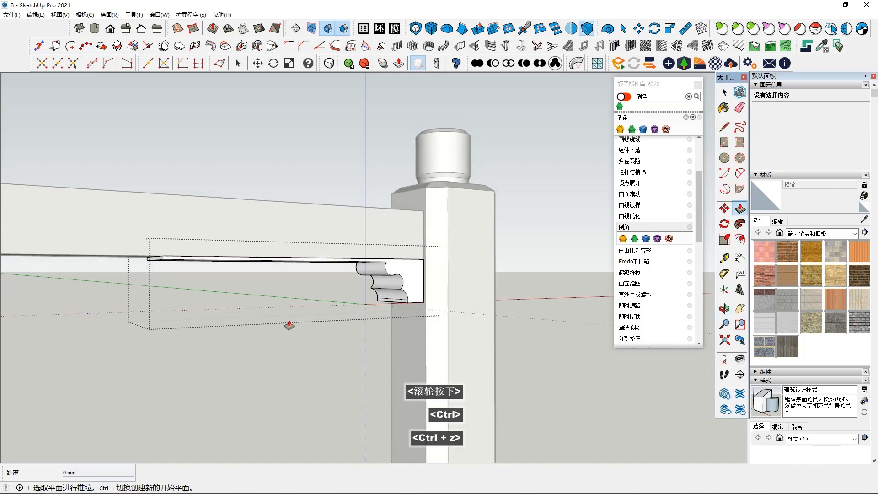
Step: Repeat the Push/Pull on the narrow face at the bottom of the bracket
scroll(404, 300, up, 5)
click(392, 300)
scroll(298, 306, down, 6)
middle_drag(243, 308, 170, 357)
scroll(259, 267, up, 3)
scroll(187, 291, up, 1)
key(space)
scroll(368, 362, up, 2)
middle_drag(368, 363, 316, 355)
shift+middle_drag(316, 354, 247, 341)
Step: Undo the last bracket extrusions and delete the leftover geometry beside the bracket
click(410, 294)
middle_drag(404, 332, 397, 370)
scroll(367, 294, up, 3)
scroll(366, 297, down, 4)
scroll(361, 323, down, 2)
key(ctrl+z)
key(ctrl+z)
scroll(361, 325, down, 2)
scroll(355, 288, up, 4)
click(347, 268)
key(Delete)
Step: Mirror a copy of the bracket along the red axis to a second position farther along under the bar
click(397, 370)
click(418, 335)
scroll(418, 335, down, 1)
mouse_move(418, 335)
middle_down()
mouse_move(385, 293)
mouse_move(404, 318)
mouse_move(402, 296)
mouse_move(406, 305)
mouse_move(412, 296)
mouse_move(412, 326)
middle_up()
scroll(405, 318, down, 3)
click(574, 35)
key(Right)
click(248, 290)
scroll(256, 289, down, 3)
scroll(276, 296, up, 1)
Step: Try to Push/Pull the bracket's narrow upper face along the bar to the mirrored bracket
middle_drag(262, 288, 413, 309)
scroll(300, 341, up, 2)
scroll(234, 378, down, 3)
shift+scroll(361, 316, down, 2)
shift+middle_drag(361, 316, 427, 315)
scroll(427, 315, up, 3)
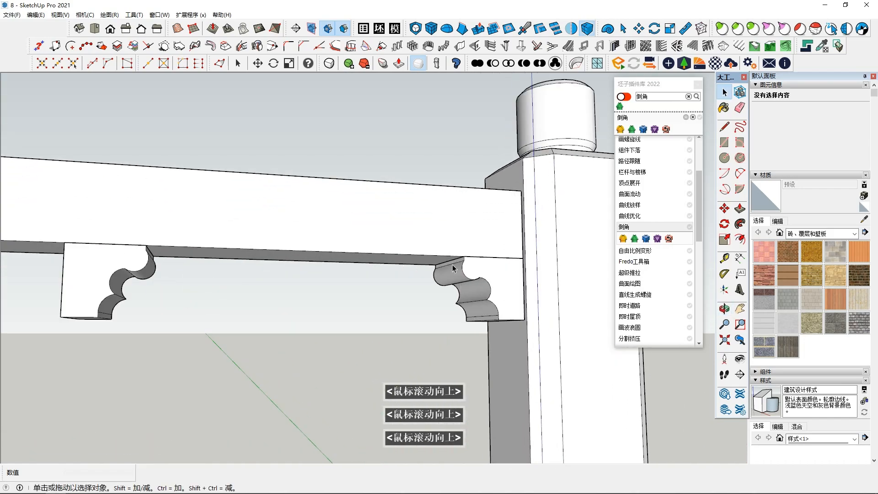
click(455, 263)
key(shift+F6)
scroll(518, 183, up, 2)
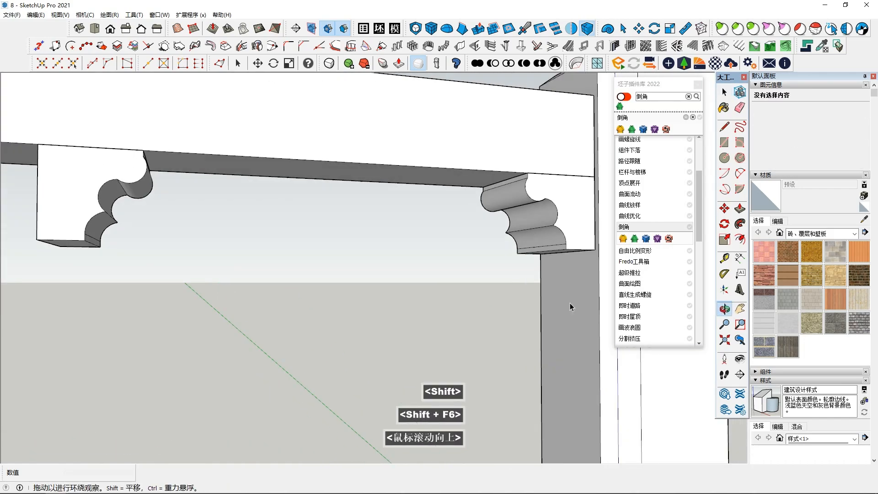
click(518, 170)
double_click(518, 164)
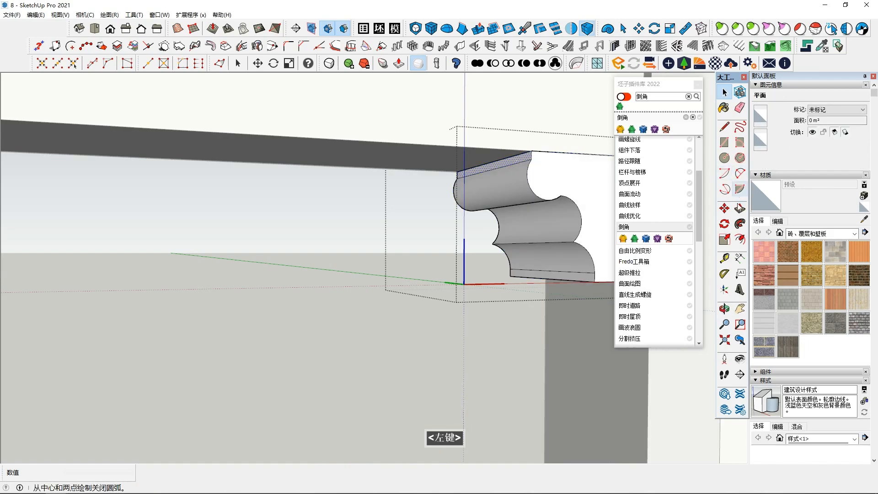
scroll(268, 204, down, 2)
shift+middle_drag(269, 204, 372, 167)
scroll(291, 141, up, 5)
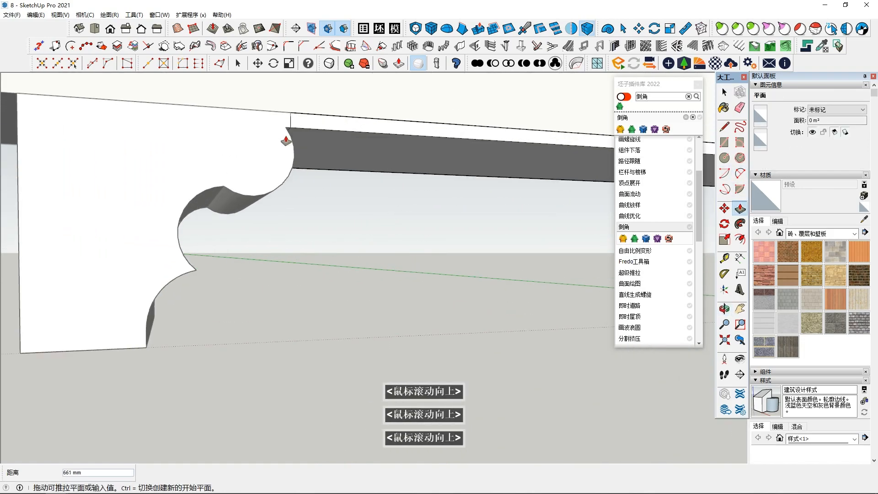
mouse_move(249, 122)
middle_down()
mouse_move(231, 151)
mouse_move(284, 125)
mouse_move(255, 128)
mouse_move(264, 128)
mouse_move(303, 249)
mouse_move(505, 250)
middle_up()
scroll(398, 251, down, 5)
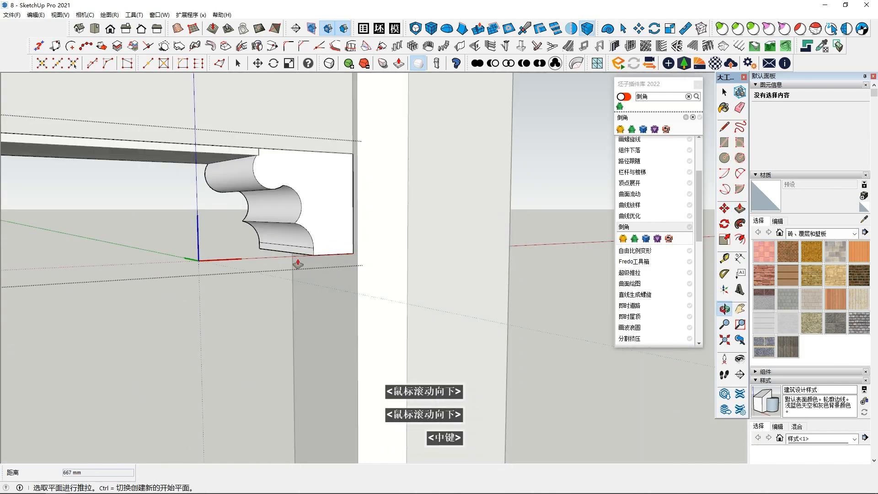
Step: Try to Push/Pull the bracket's narrow lower face toward the mirrored bracket to form the bottom strip
click(304, 245)
scroll(171, 212, down, 2)
middle_drag(171, 211, 327, 234)
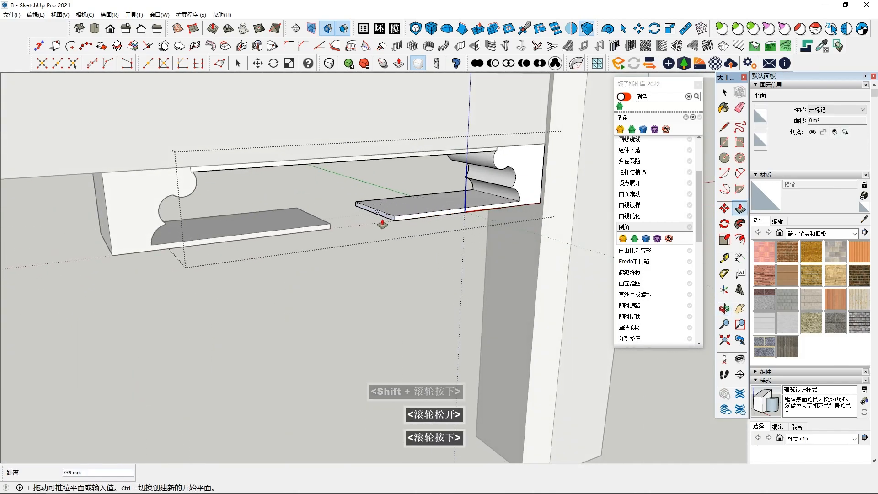
key(Escape)
click(500, 205)
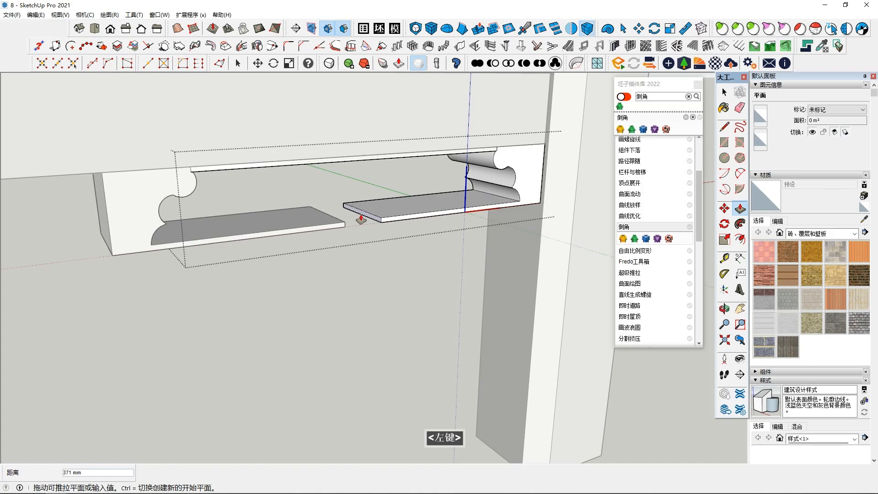
middle_drag(345, 223, 393, 229)
key(Escape)
Step: Undo the strip extrusions and the mirrored bracket copy
key(ctrl+z)
key(shift+F6)
key(ctrl+z)
key(ctrl+z)
Step: Explode the bracket group beside the post and turn its geometry into a component
shift+middle_drag(520, 190, 514, 177)
key(space)
scroll(508, 177, up, 1)
click(493, 179)
right_click(499, 170)
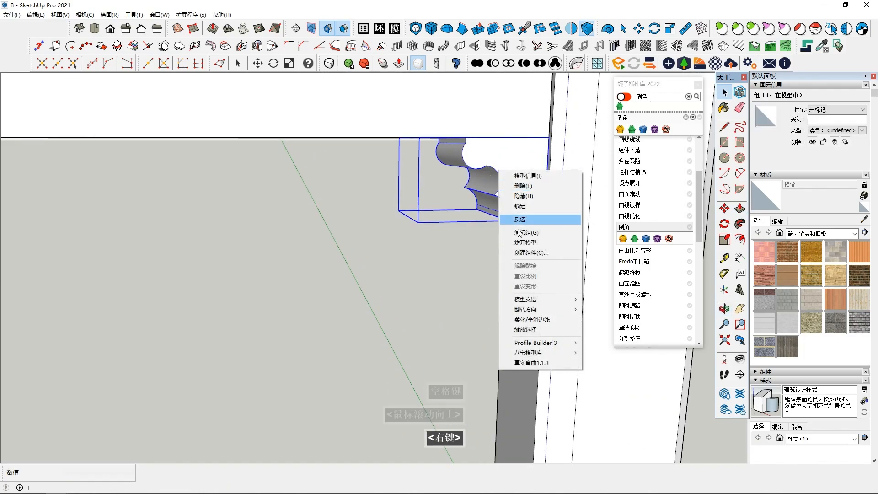
click(522, 232)
key(ctrl+a)
right_click(520, 176)
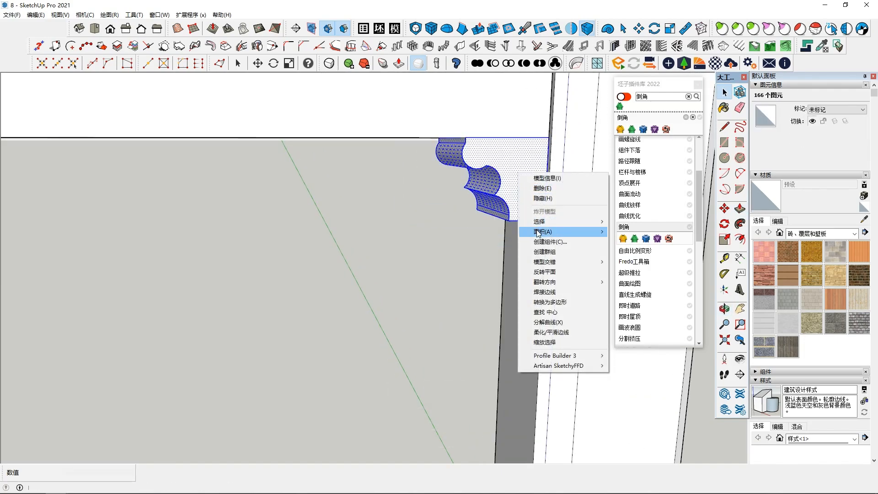
click(555, 242)
key(Return)
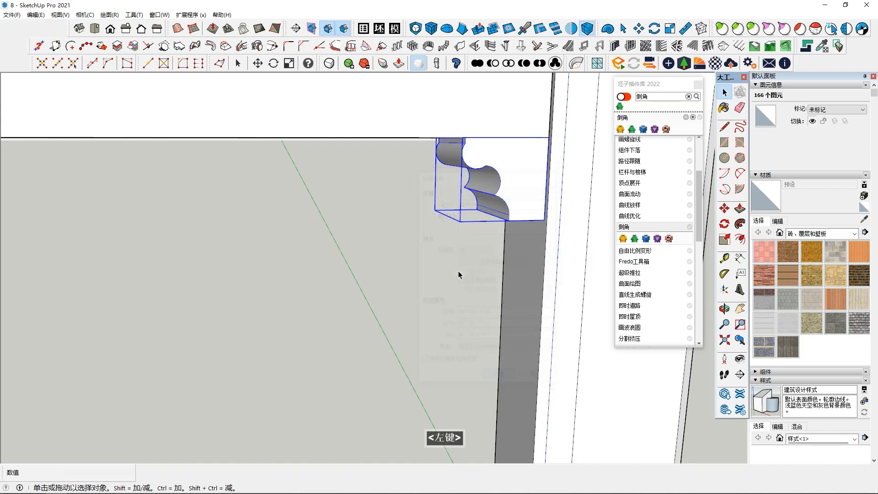
Step: Mirror a copy of the bracket component to a position farther along under the bar
scroll(459, 272, down, 2)
middle_drag(459, 273, 391, 304)
middle_click(391, 236)
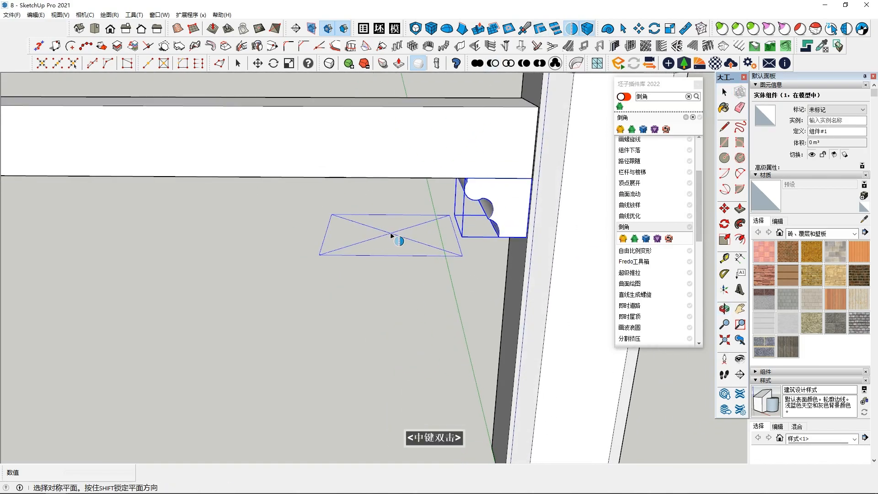
scroll(366, 227, down, 5)
scroll(243, 224, up, 2)
click(724, 92)
click(725, 209)
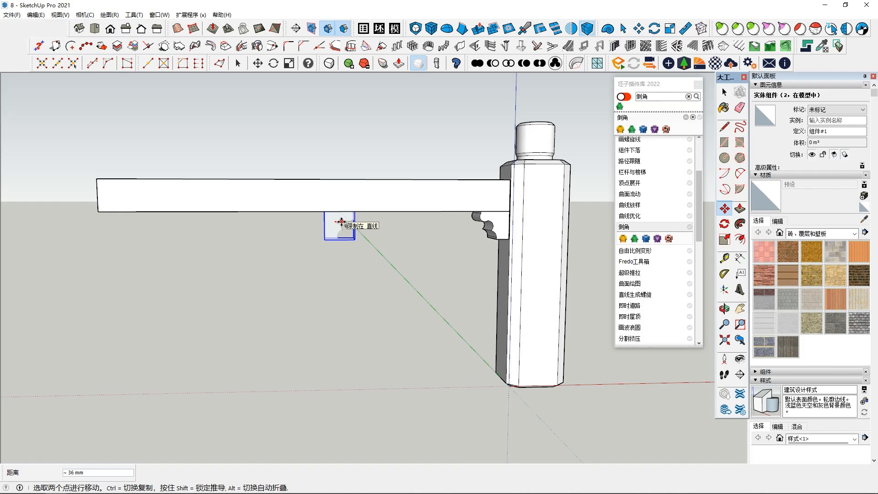
scroll(359, 224, up, 4)
key(space)
Step: Open the bracket component beside the post and Push/Pull its narrow upper face about 317 mm toward the mirrored bracket
scroll(422, 215, down, 3)
middle_drag(501, 223, 393, 224)
click(396, 231)
click(368, 234)
scroll(394, 224, up, 1)
double_click(400, 217)
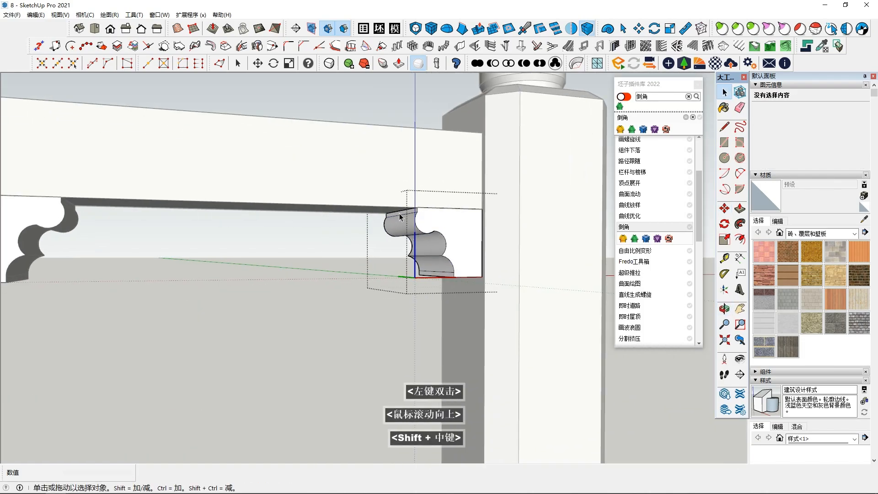
click(737, 210)
click(397, 214)
scroll(361, 217, down, 3)
scroll(265, 213, up, 5)
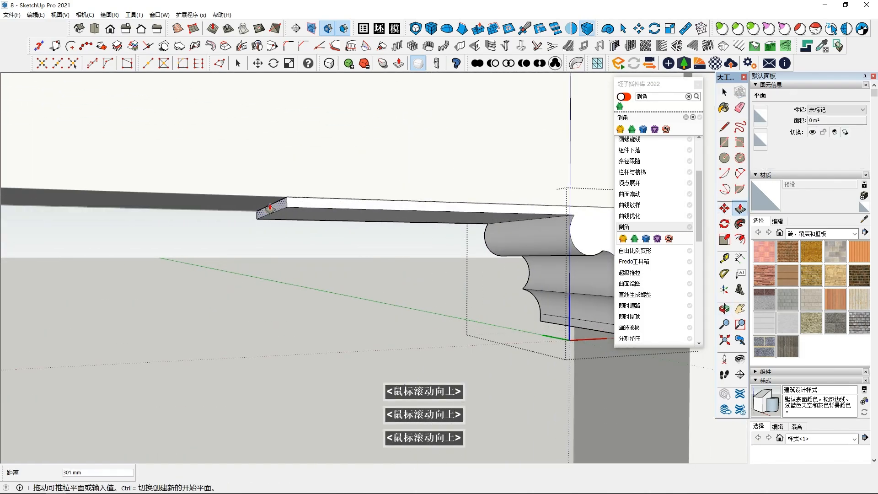
middle_drag(268, 209, 260, 250)
scroll(256, 242, up, 4)
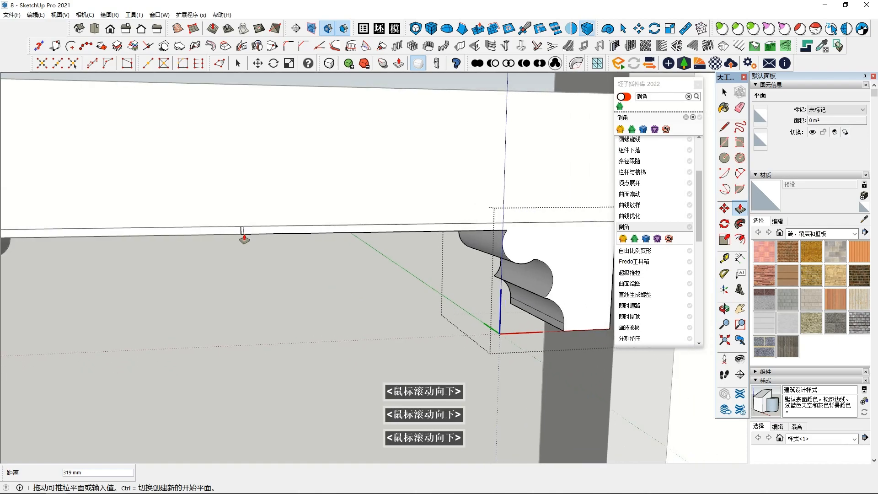
scroll(245, 238, down, 1)
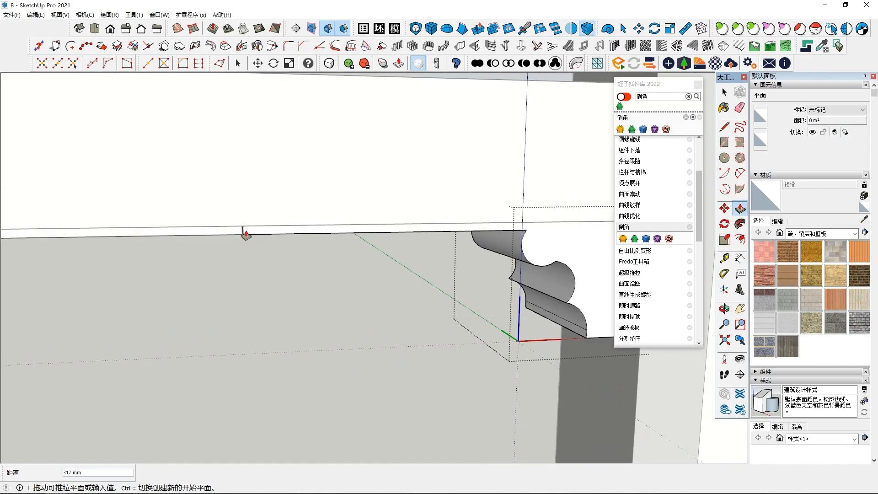
click(245, 235)
Step: Push/Pull the bracket component's narrow lower face about 395 mm so the bottom strips of both halves meet
scroll(316, 268, down, 2)
middle_drag(320, 272, 341, 261)
click(496, 299)
scroll(339, 304, down, 2)
shift+middle_drag(339, 309, 379, 284)
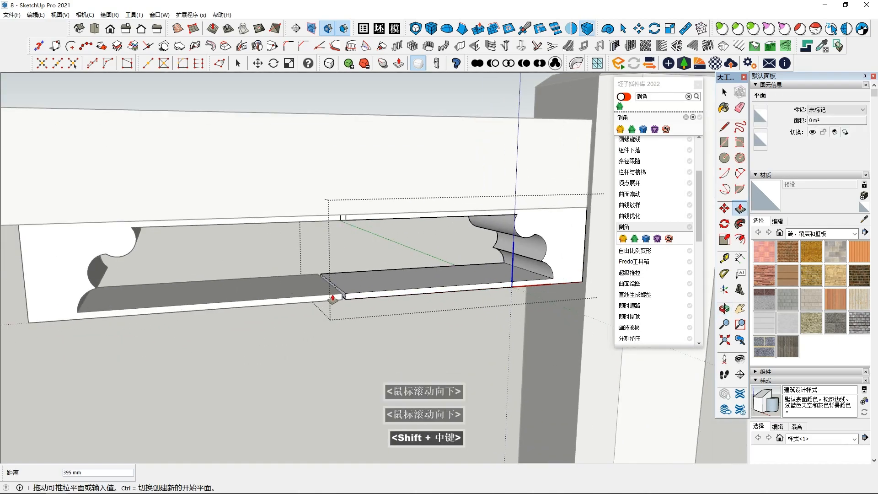
click(330, 297)
Step: Leave the component and merge the two mirrored bracket halves into one solid frame
middle_drag(330, 295, 329, 256)
key(space)
click(473, 296)
click(485, 287)
scroll(535, 251, down, 1)
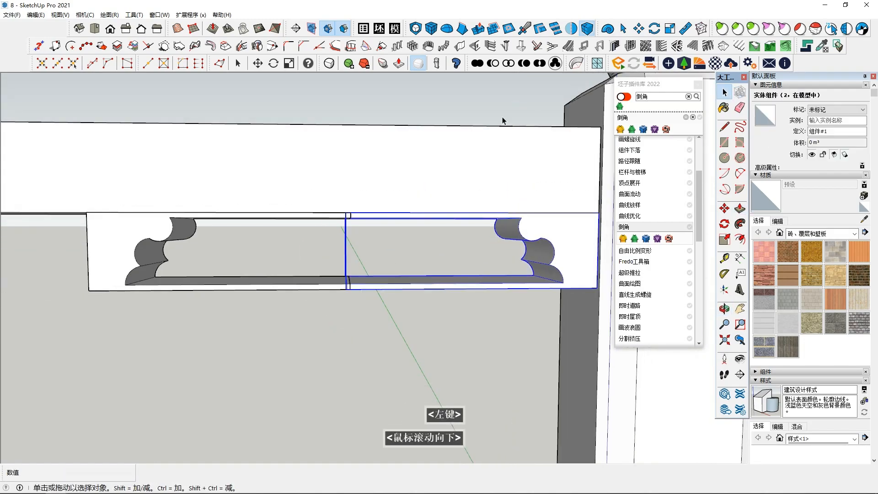
middle_drag(292, 303, 353, 288)
scroll(325, 329, down, 5)
scroll(330, 313, up, 2)
Step: Copy the merged frame along the underside of the bar, away from the post
key(space)
click(270, 287)
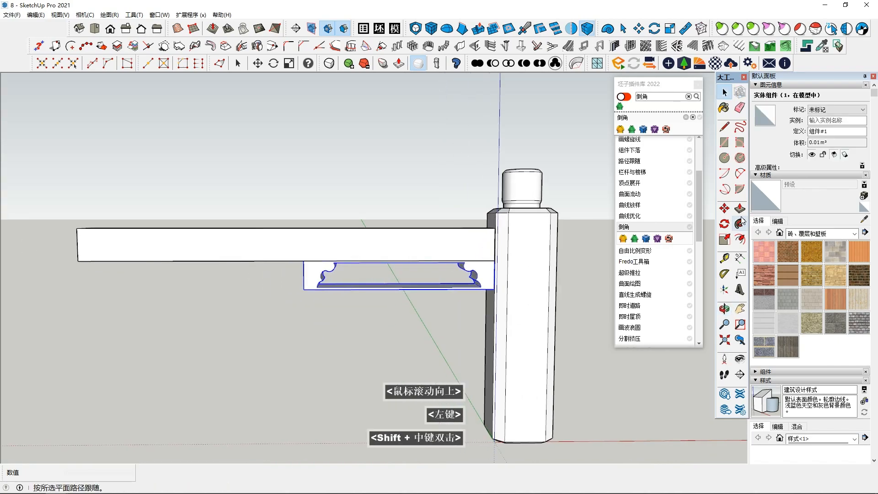
click(724, 209)
scroll(281, 314, up, 3)
ctrl+click(567, 281)
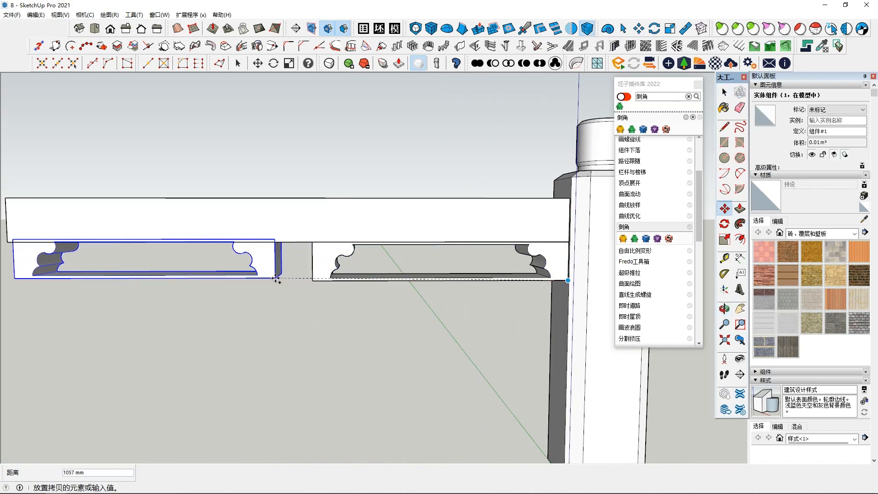
shift+middle_drag(274, 277, 314, 280)
click(312, 280)
Step: Move the copied frame so its outer upper corner meets the lower corner at the bar's free end
scroll(236, 272, up, 2)
middle_drag(235, 272, 147, 239)
scroll(223, 222, up, 3)
click(232, 211)
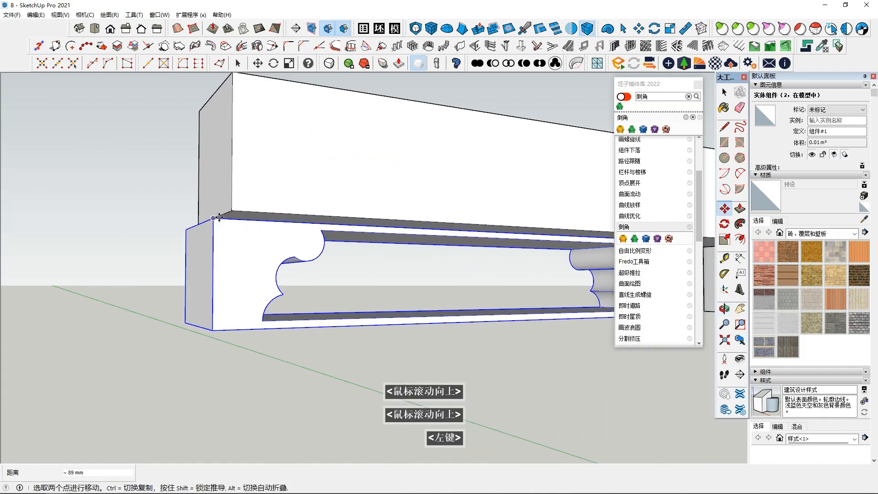
click(232, 211)
Step: Try to Push/Pull the end face of the frame component beside the post across the gap to the copied frame
scroll(334, 270, down, 4)
middle_drag(333, 270, 335, 304)
scroll(314, 353, up, 3)
scroll(335, 303, up, 3)
click(334, 304)
double_click(332, 304)
click(333, 307)
scroll(334, 311, down, 3)
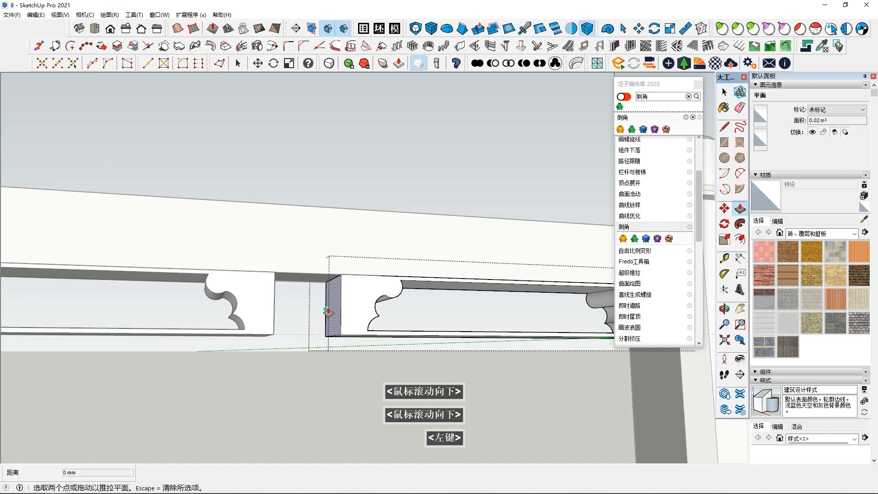
click(275, 305)
Step: Leave the frame component and undo the last end-face extrusion
scroll(300, 312, down, 3)
key(space)
click(284, 308)
middle_drag(293, 311, 313, 332)
scroll(313, 331, down, 2)
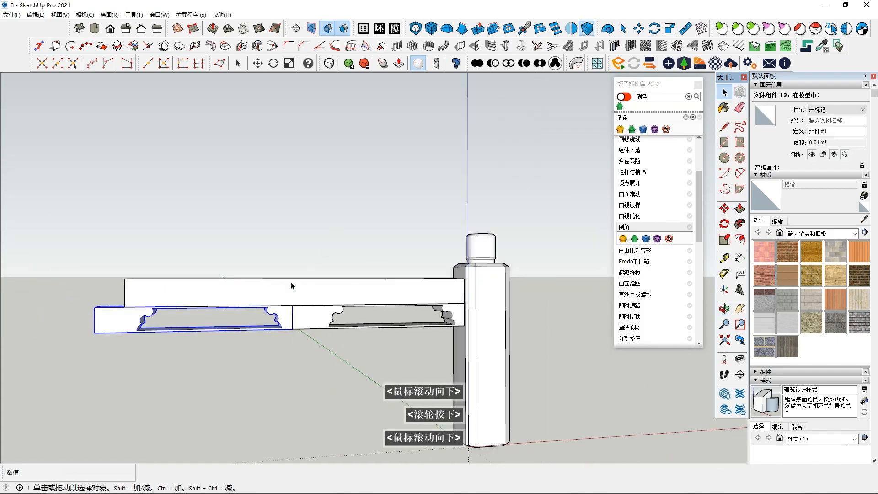
middle_drag(301, 278, 304, 264)
key(ctrl+z)
Step: Explode the copied frame at the free end of the bar
middle_drag(312, 330, 314, 294)
scroll(295, 316, up, 5)
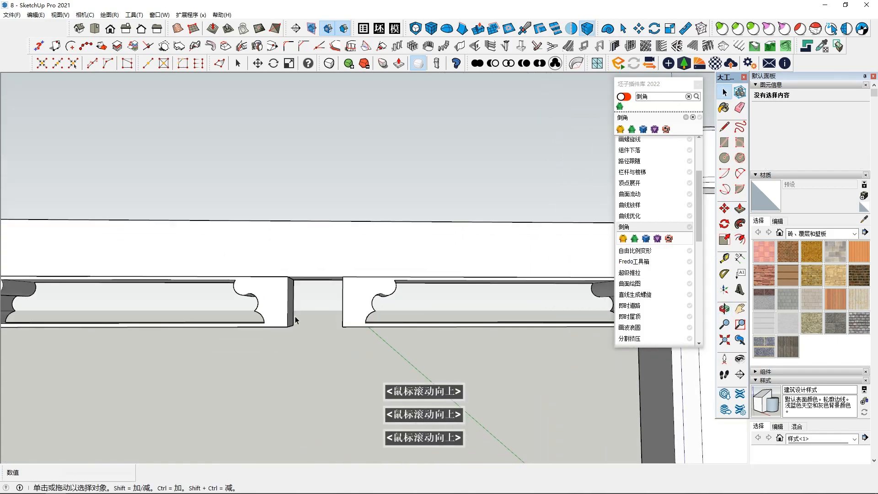
middle_drag(512, 292, 275, 323)
click(382, 302)
right_click(274, 322)
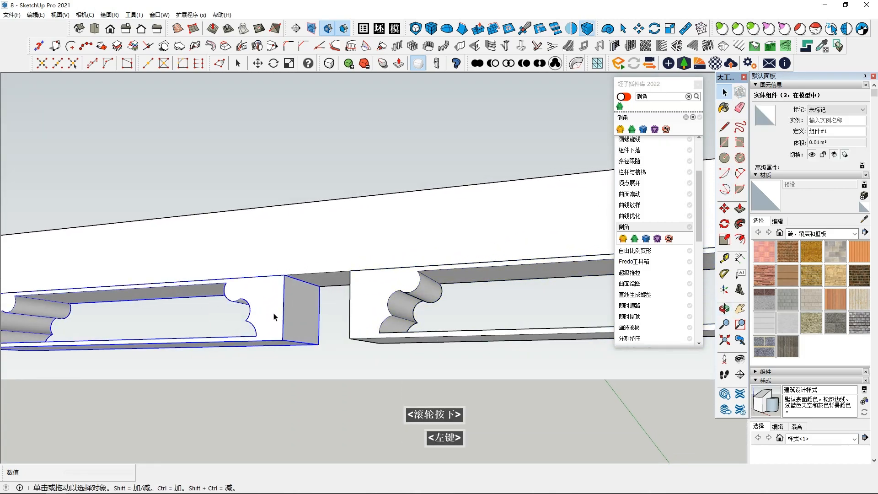
click(312, 116)
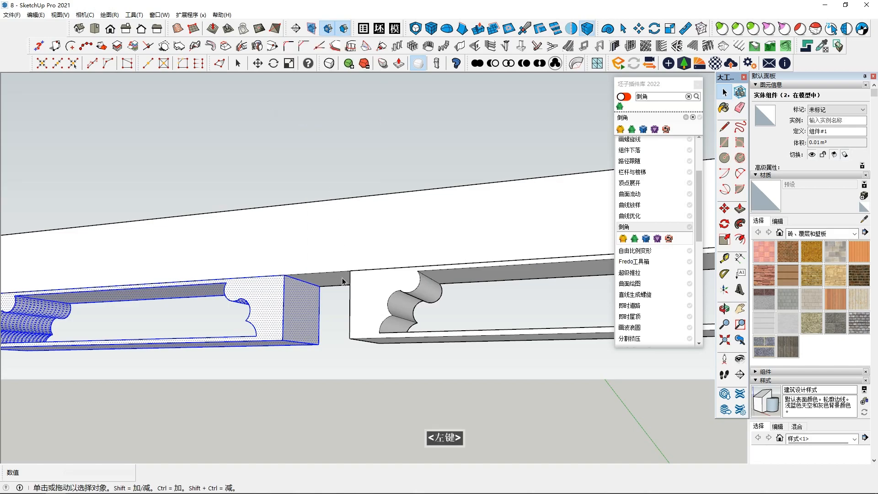
Step: Push/Pull the exploded frame's inner end face about 153 mm to meet the frame beside the post
click(302, 310)
middle_drag(359, 302, 398, 314)
click(380, 288)
scroll(379, 289, down, 3)
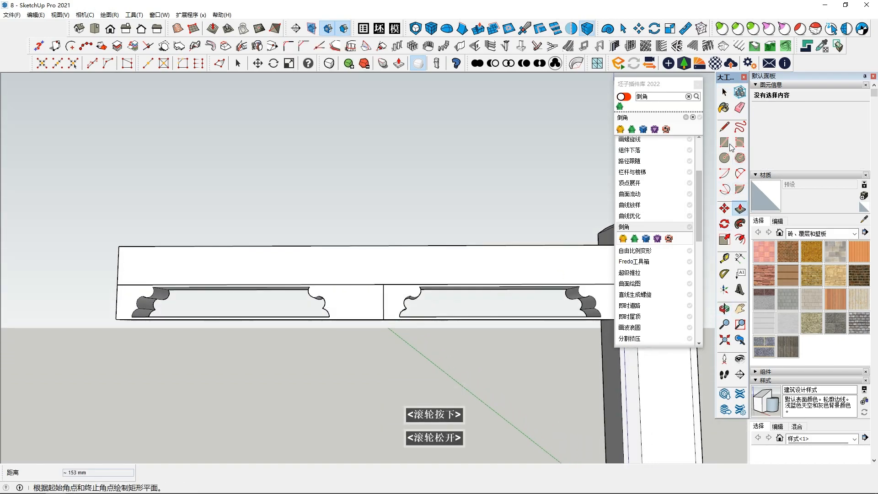
Step: Explode the remaining frame component beside the post
click(725, 127)
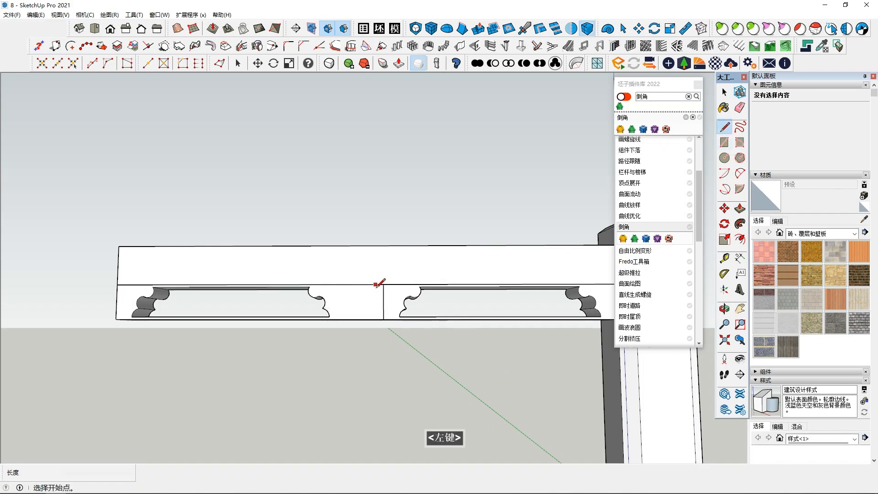
key(space)
click(373, 302)
click(391, 301)
scroll(390, 300, down, 3)
scroll(391, 299, up, 4)
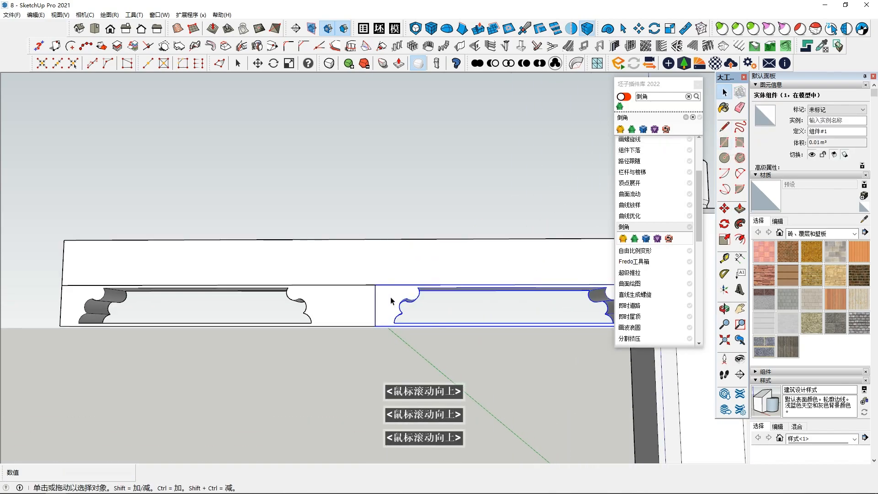
scroll(391, 298, down, 2)
right_click(391, 297)
click(432, 84)
Step: Delete the coplanar seam lines where the two exploded frames meet under the bar
middle_drag(379, 308, 361, 311)
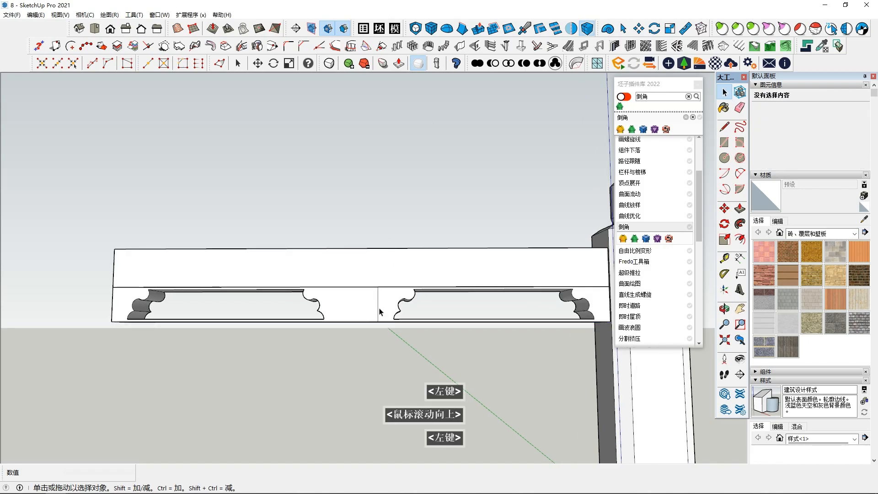
right_click(363, 311)
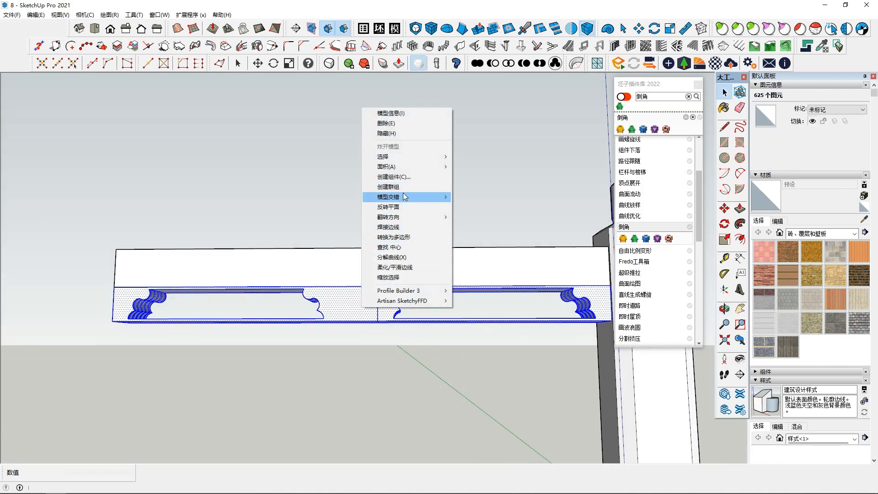
click(409, 247)
scroll(649, 301, down, 3)
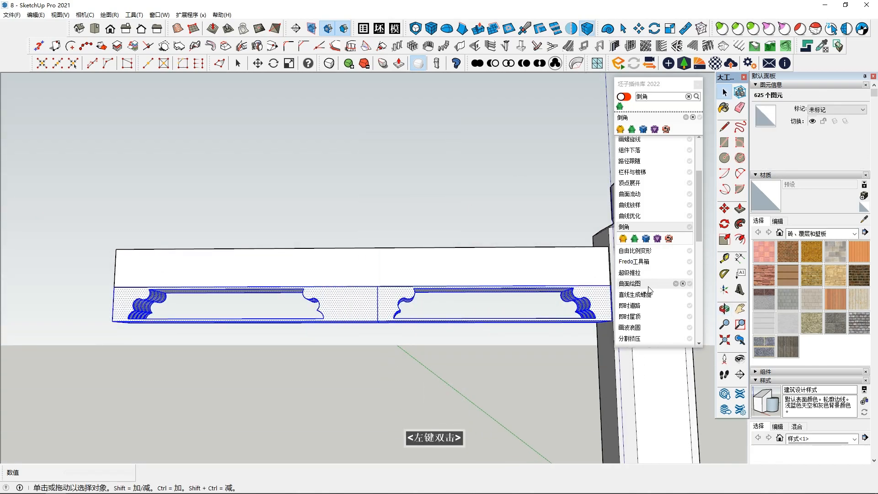
scroll(641, 309, up, 2)
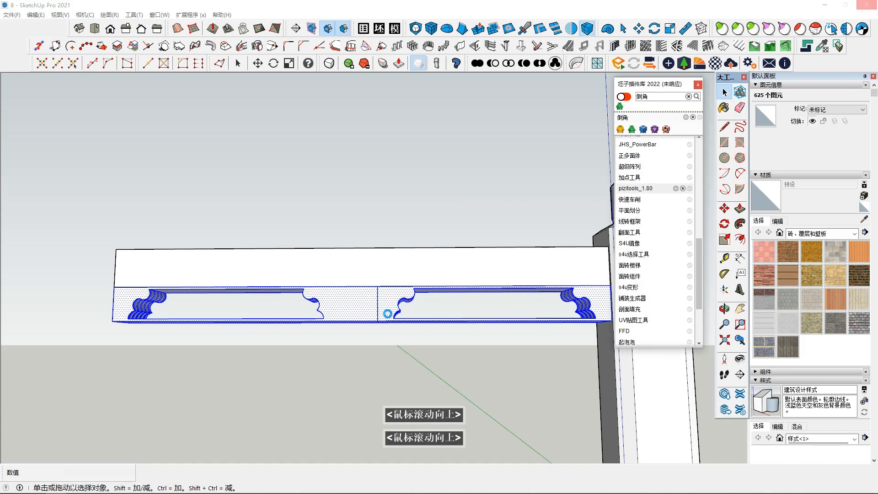
scroll(382, 315, up, 2)
right_click(369, 295)
click(406, 403)
middle_drag(407, 402, 375, 306)
scroll(374, 340, up, 1)
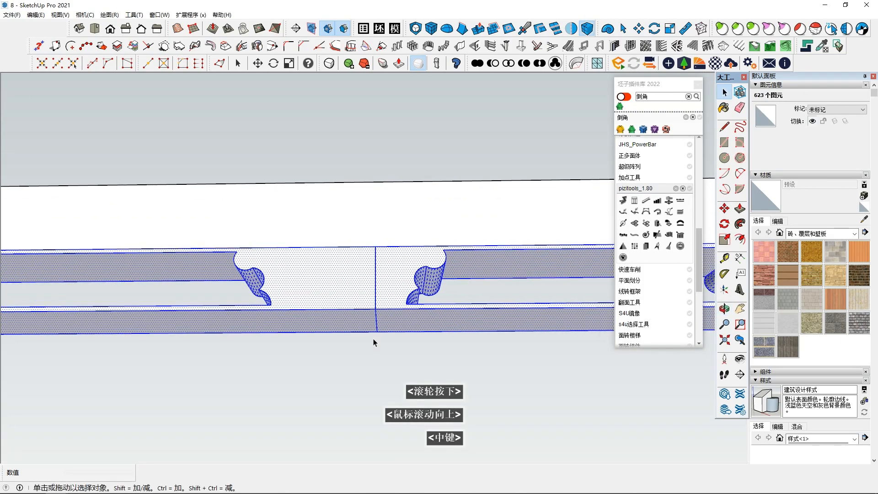
double_click(374, 341)
key(Delete)
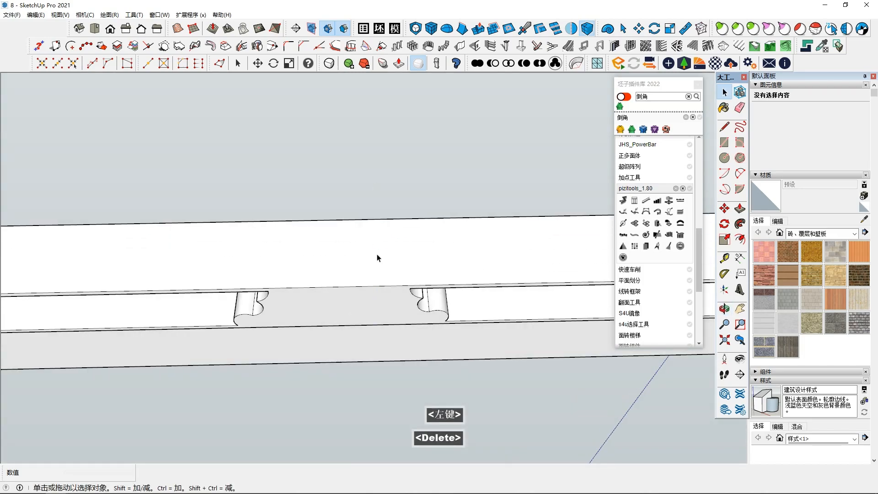
Step: Draw a vertical line down the front face of the joined frame near its middle
scroll(378, 259, down, 2)
key(l)
middle_drag(364, 256, 366, 249)
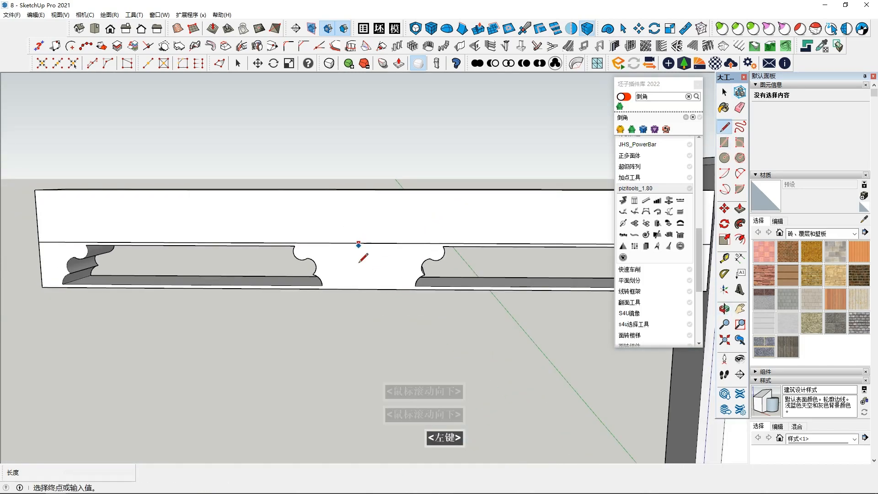
key(space)
scroll(402, 286, down, 2)
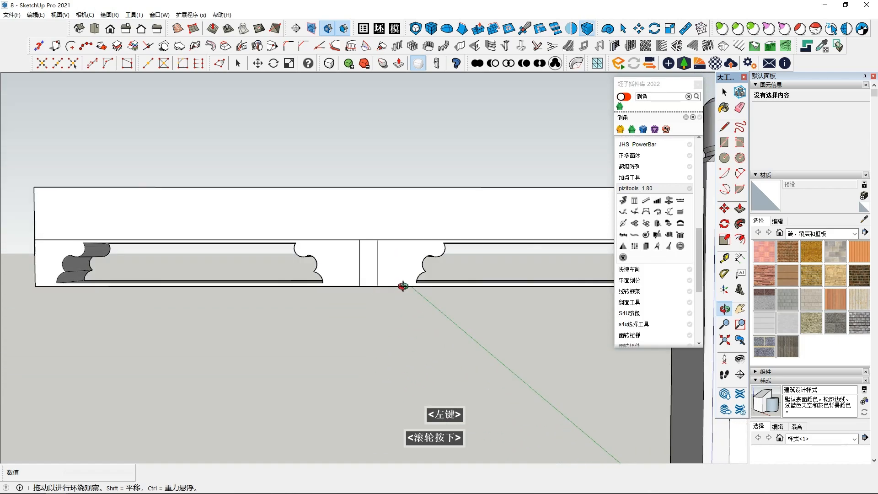
Step: Select all the connected geometry of the joined frame and make it a group
double_click(408, 298)
middle_drag(409, 298, 407, 292)
right_click(406, 293)
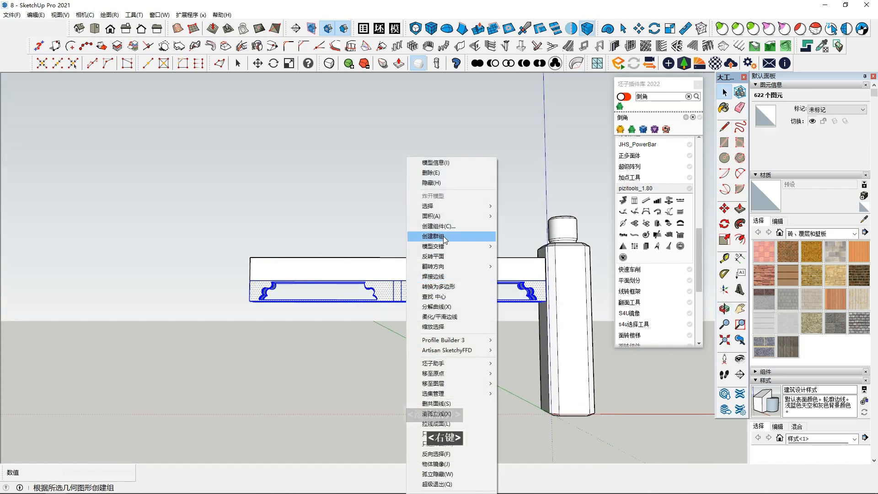
click(447, 239)
middle_drag(494, 405, 382, 327)
scroll(372, 311, down, 2)
scroll(389, 325, down, 1)
Step: Draw a rectangle about 178 mm wide on the post's side face, from the frame's underside down to the post's base
click(512, 319)
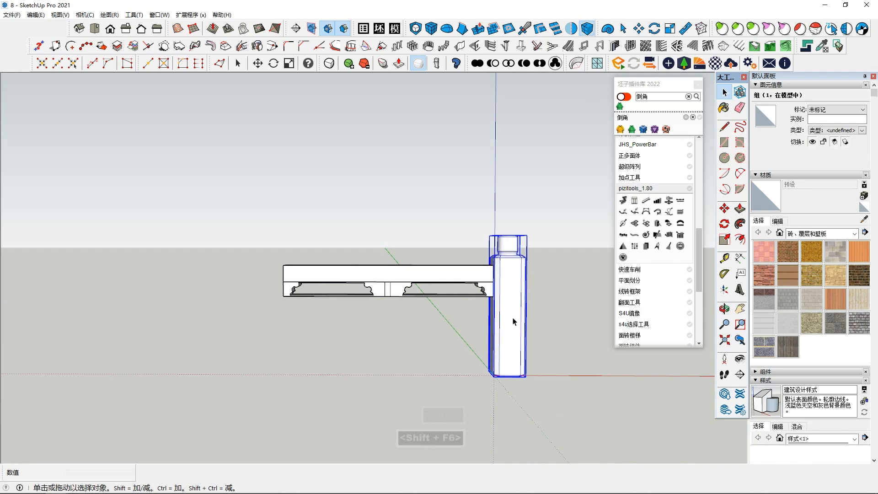
double_click(405, 324)
scroll(504, 323, up, 3)
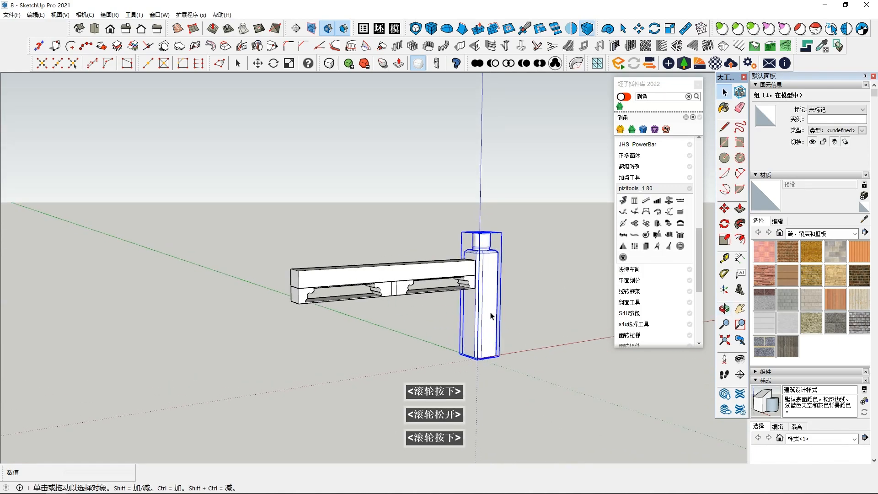
double_click(504, 323)
middle_drag(411, 338, 430, 312)
click(724, 142)
scroll(410, 226, up, 2)
middle_drag(411, 242, 421, 213)
click(400, 212)
shift+scroll(446, 294, down, 1)
middle_drag(452, 256, 465, 286)
middle_drag(471, 316, 467, 342)
scroll(467, 341, up, 4)
scroll(472, 288, down, 3)
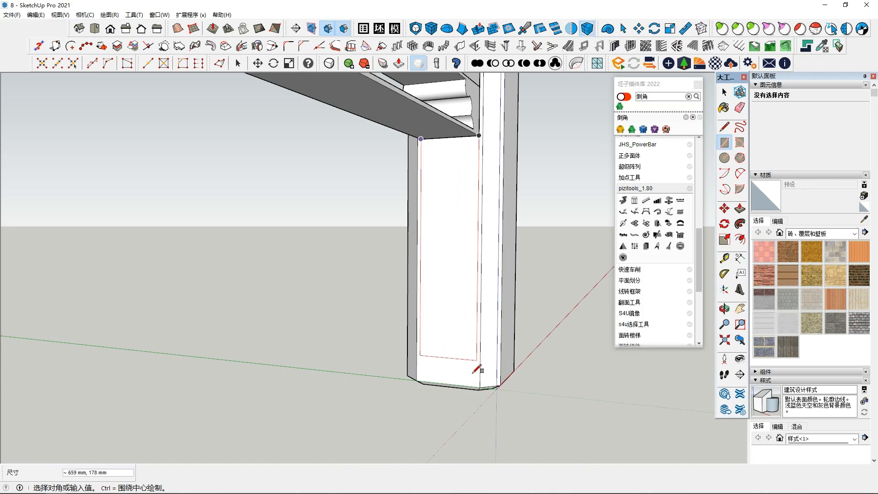
scroll(477, 362, down, 2)
Step: Push/Pull the rectangle 2000 mm to form a solid panel beneath the frame
key(space)
middle_drag(428, 383, 466, 288)
click(457, 301)
scroll(457, 301, down, 3)
key(p)
click(506, 257)
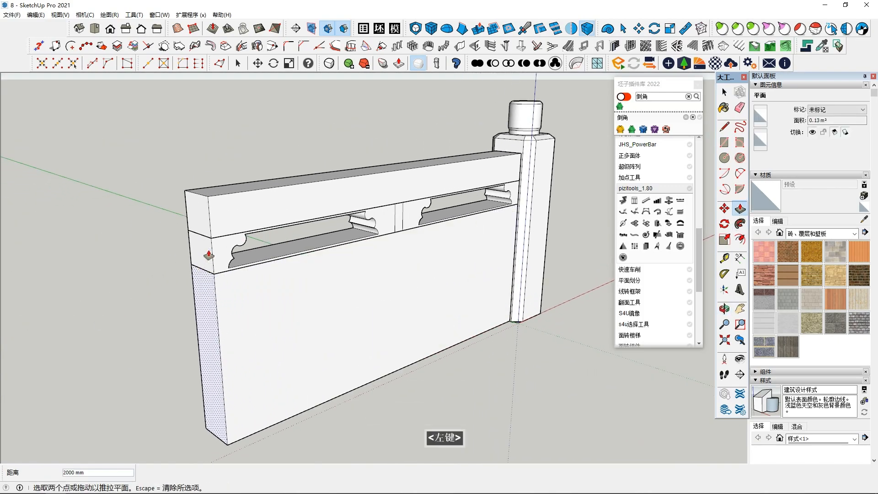
Step: Open the bar above the joined frame for editing
scroll(186, 314, up, 4)
scroll(451, 255, up, 3)
middle_drag(451, 254, 458, 283)
scroll(386, 180, up, 3)
shift+middle_drag(458, 283, 365, 243)
shift+middle_drag(366, 242, 151, 315)
middle_drag(320, 293, 563, 267)
scroll(562, 267, up, 3)
double_click(423, 325)
Step: Bevel the bar's two long top edges with FredoCorner using a 30 mm offset
scroll(424, 325, up, 2)
click(417, 310)
middle_drag(417, 310, 469, 334)
shift+middle_drag(470, 334, 461, 403)
shift+middle_drag(461, 402, 396, 323)
double_click(429, 296)
click(395, 323)
middle_drag(562, 316, 545, 330)
click(631, 129)
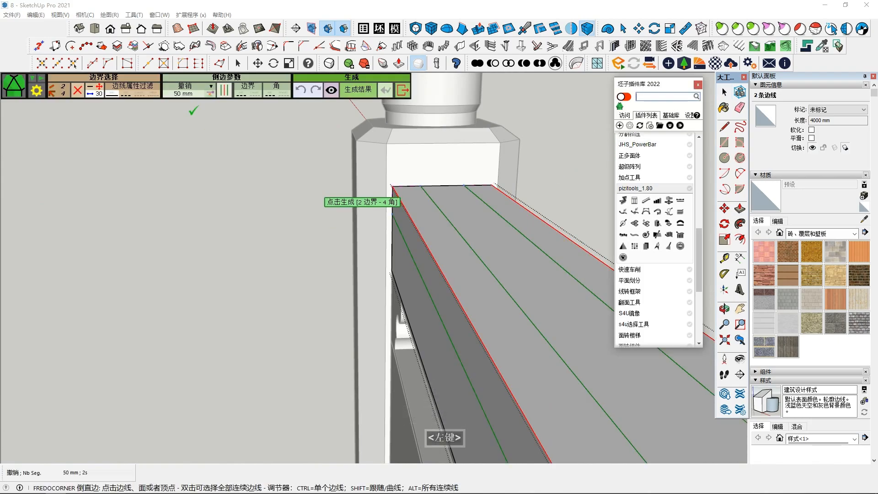
click(187, 94)
text(30)
key(Return)
click(405, 273)
scroll(405, 270, up, 6)
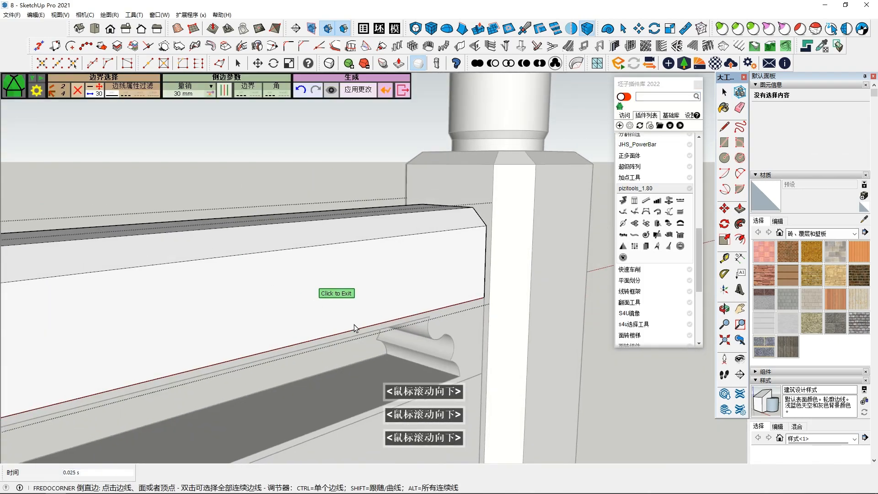
key(space)
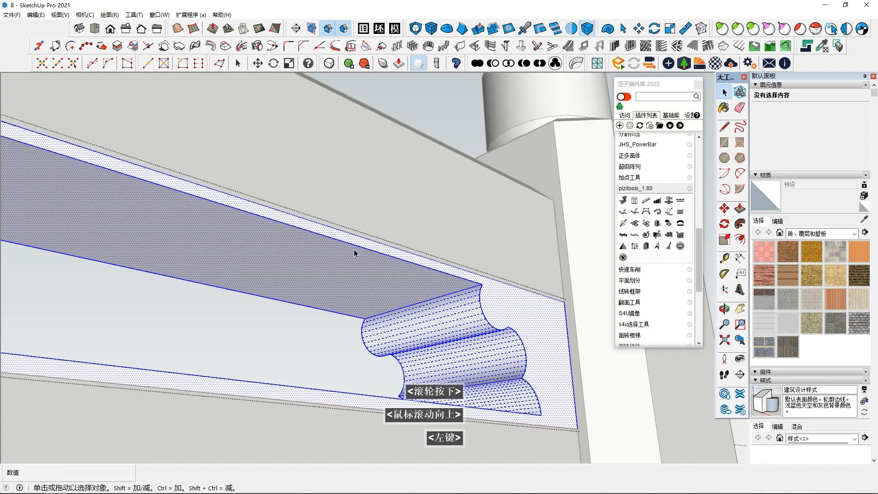
Step: Try to bevel the front edge loop of the frame opening beside the post with offsets of 10, 5 and 1 mm
click(353, 250)
shift+middle_drag(360, 251, 439, 294)
shift+click(439, 294)
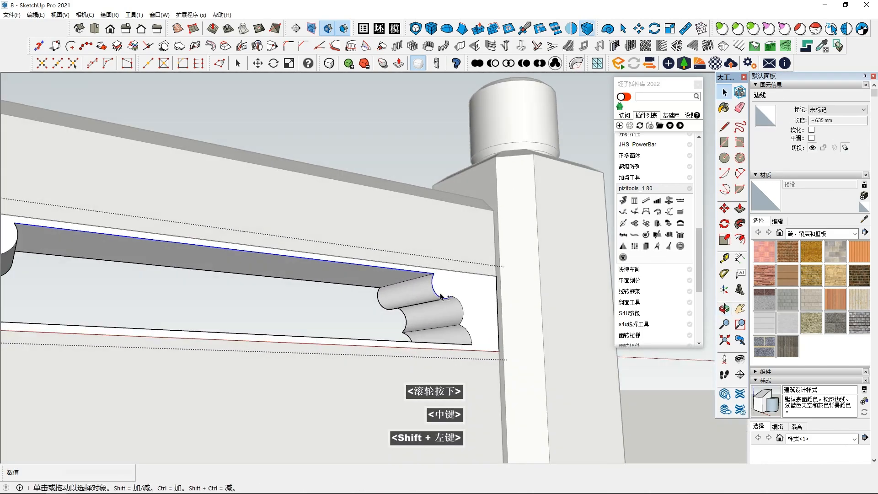
middle_drag(461, 338, 415, 362)
shift+middle_drag(321, 355, 476, 320)
middle_drag(151, 350, 205, 298)
shift+click(213, 291)
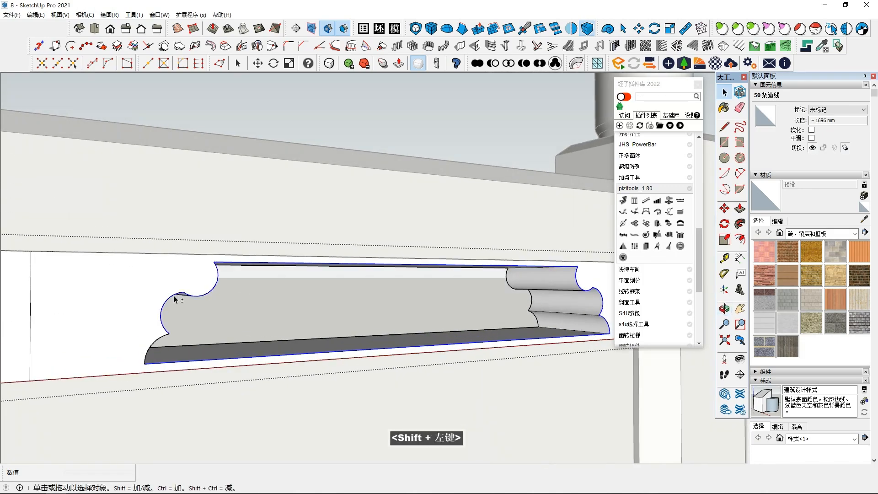
shift+click(157, 342)
middle_drag(170, 344, 440, 265)
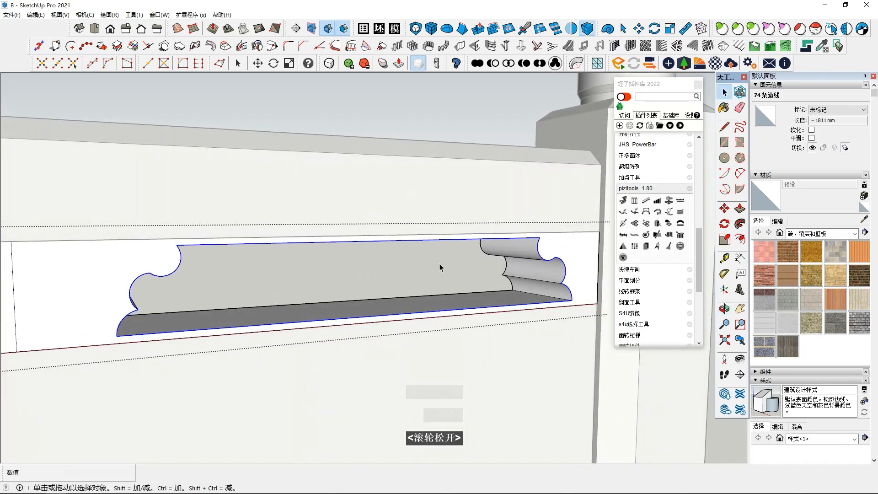
click(620, 107)
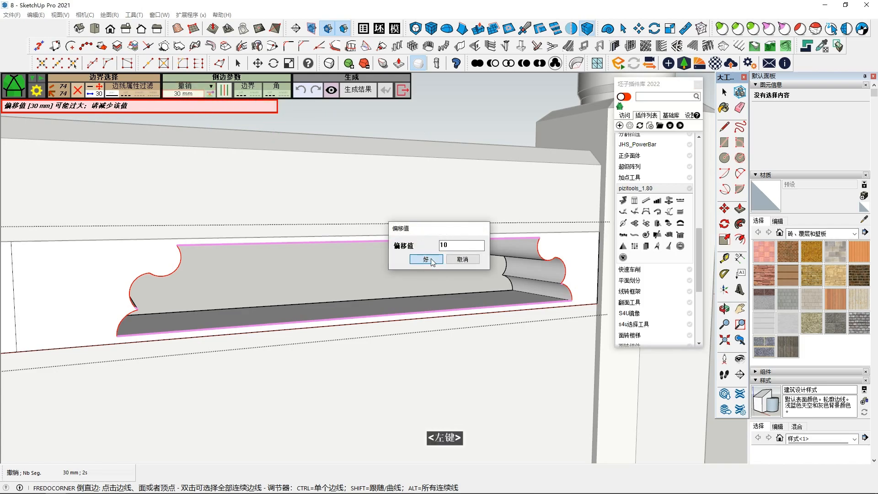
click(430, 260)
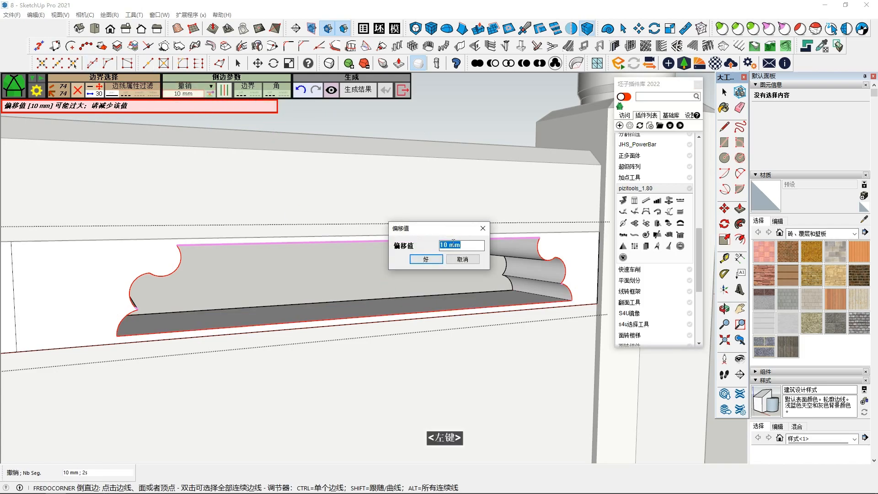
click(435, 262)
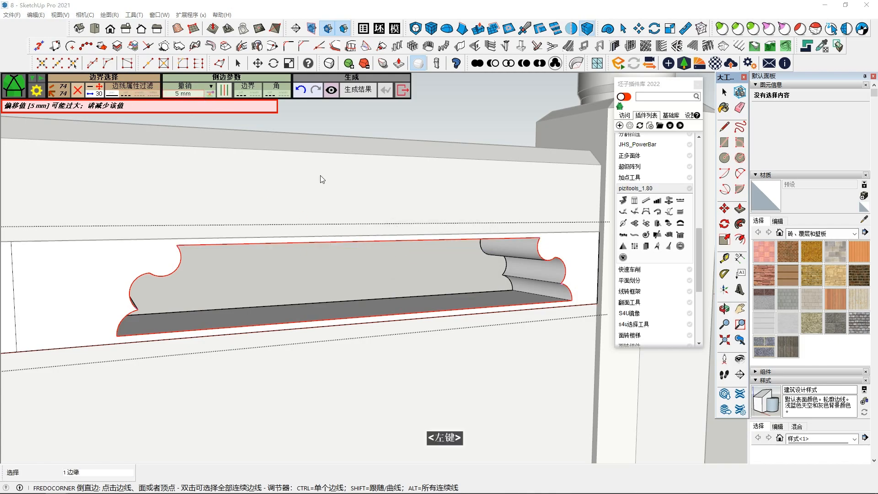
text(1)
click(425, 259)
scroll(409, 265, down, 2)
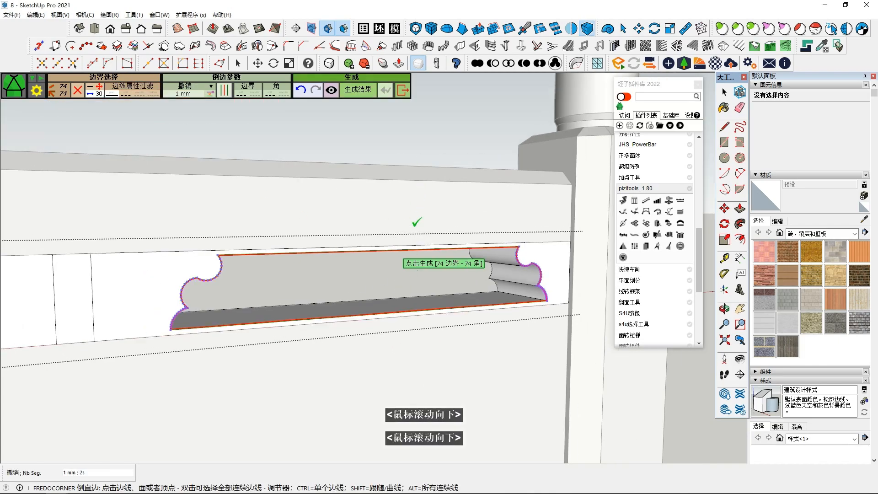
Step: Examine the opening's edges up close and undo the bevel attempt
scroll(443, 236, up, 3)
middle_drag(442, 236, 515, 262)
shift+scroll(349, 257, up, 3)
scroll(369, 260, up, 4)
middle_drag(370, 262, 433, 288)
scroll(417, 286, down, 3)
key(ctrl+z)
key(space)
Step: Try to bevel only the opening's top edge and the curved edges beside the post by 5 mm
scroll(370, 304, down, 2)
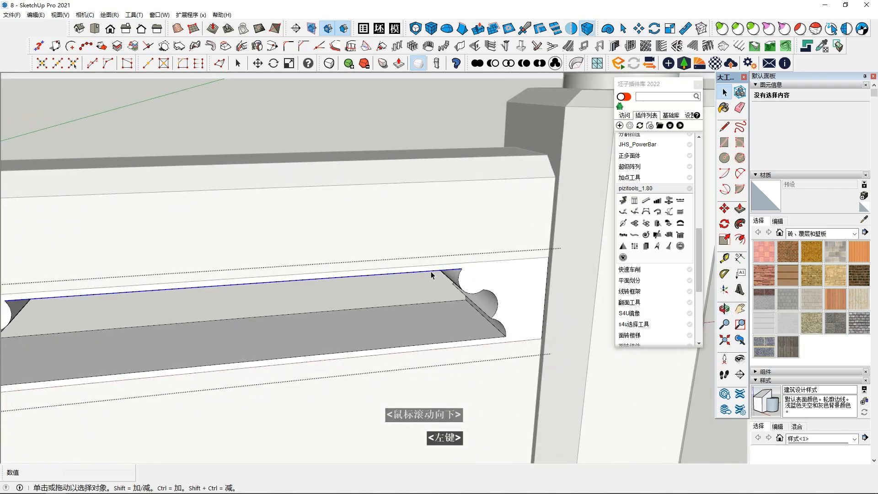
scroll(432, 279, down, 3)
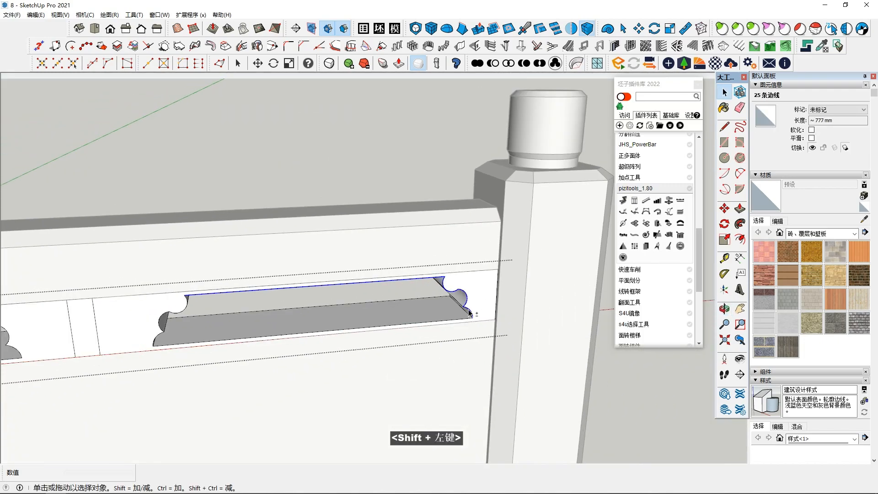
shift+click(470, 313)
scroll(469, 313, up, 1)
middle_drag(469, 313, 589, 162)
click(620, 107)
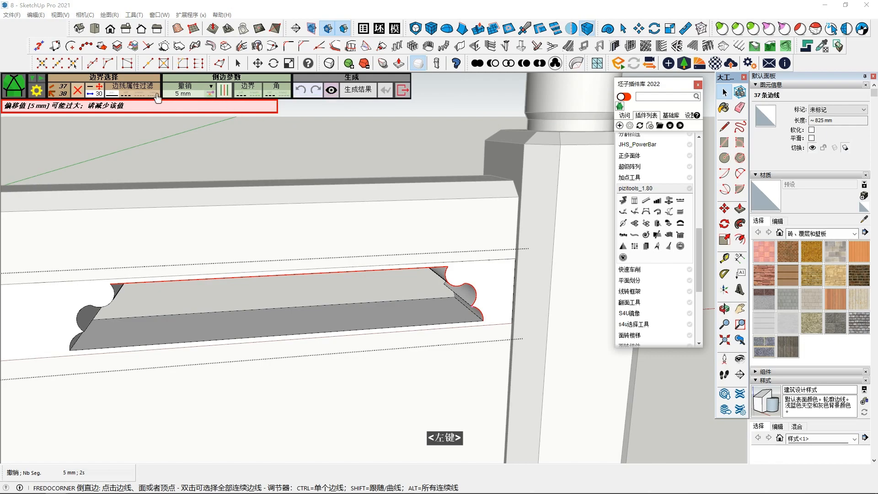
click(281, 134)
scroll(421, 268, down, 4)
middle_drag(421, 269, 365, 247)
key(space)
scroll(432, 268, up, 5)
key(ctrl+z)
Step: Draw a small triangular profile with short lines across the corner of the opening's top front edge
click(410, 283)
shift+middle_drag(365, 247, 523, 331)
scroll(523, 331, up, 2)
middle_drag(476, 293, 462, 249)
click(442, 217)
middle_drag(442, 217, 297, 250)
click(439, 251)
scroll(270, 240, down, 2)
scroll(339, 229, up, 4)
shift+middle_drag(297, 249, 331, 223)
click(339, 222)
key(space)
click(349, 206)
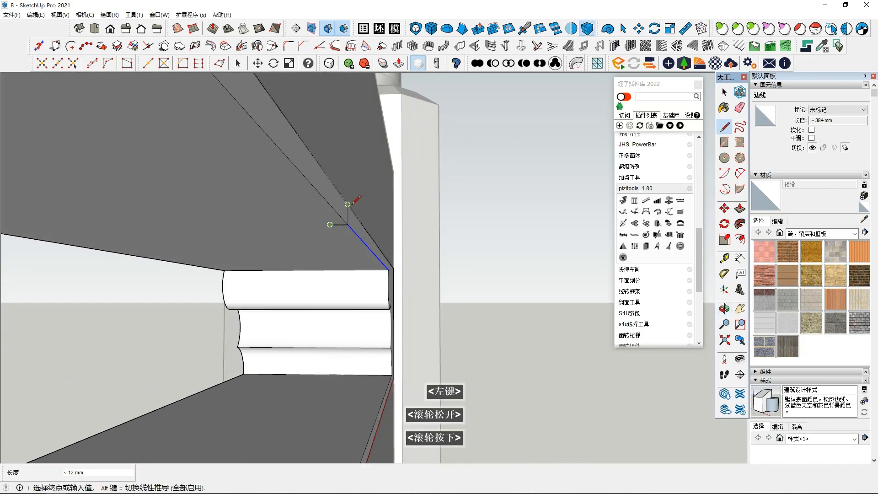
Step: Turn on the X-ray face style to inspect the triangular profile inside the frame
scroll(349, 211, down, 3)
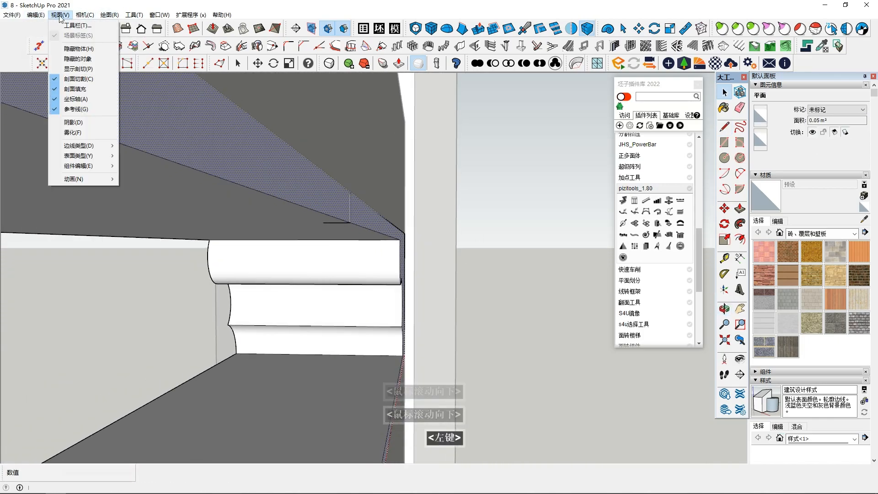
mouse_move(78, 156)
click(153, 156)
scroll(366, 222, up, 3)
click(326, 213)
scroll(327, 214, up, 1)
middle_drag(328, 214, 322, 264)
scroll(300, 207, up, 1)
scroll(237, 212, up, 2)
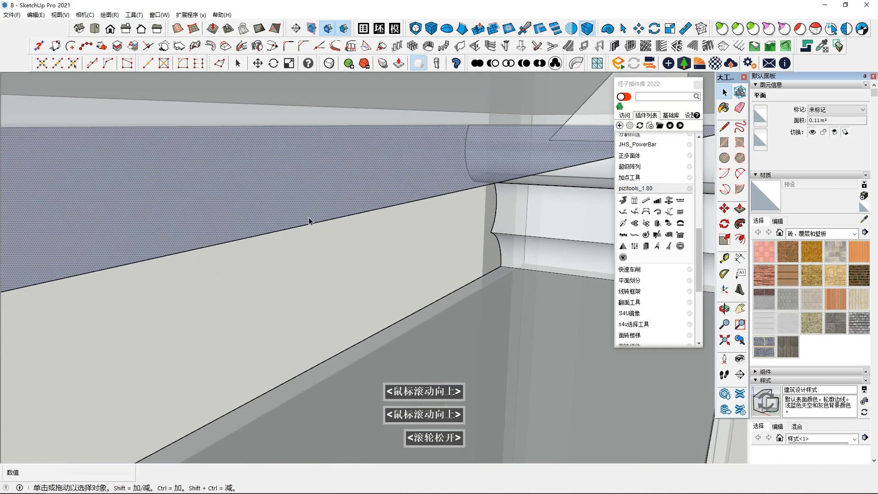
Step: Sweep the triangular profile with Follow Me along the opening's top edge, the curves beside the post and the bottom edge
scroll(237, 212, down, 3)
click(274, 246)
shift+middle_drag(274, 245, 294, 255)
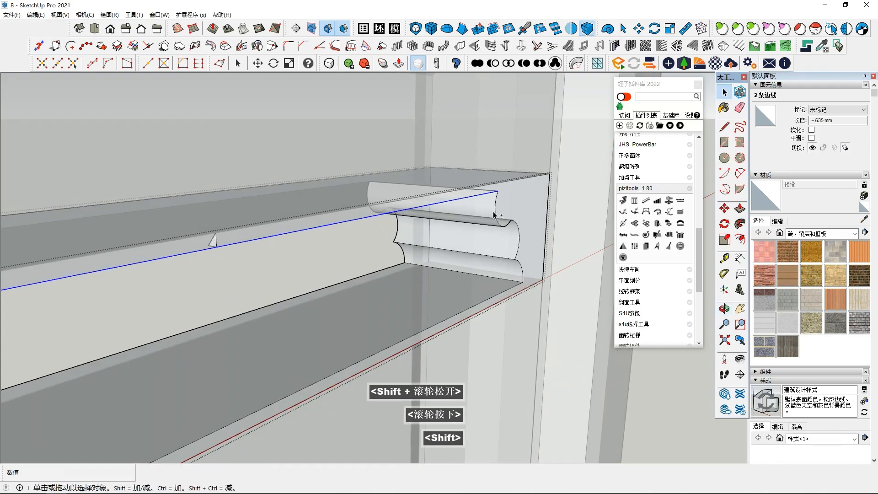
shift+click(500, 298)
scroll(439, 276, up, 2)
middle_drag(439, 276, 500, 221)
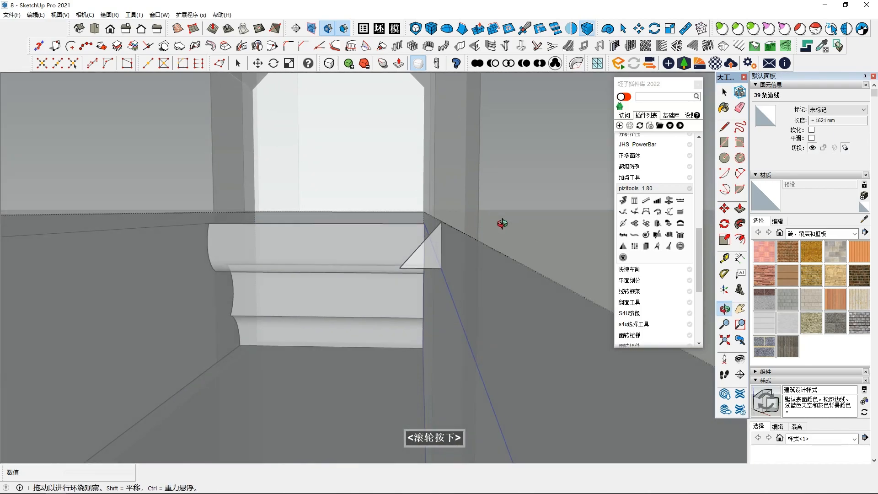
scroll(439, 254, up, 3)
click(407, 276)
shift+middle_drag(407, 276, 348, 238)
Step: Turn off the X-ray face style
click(36, 15)
click(66, 25)
click(85, 15)
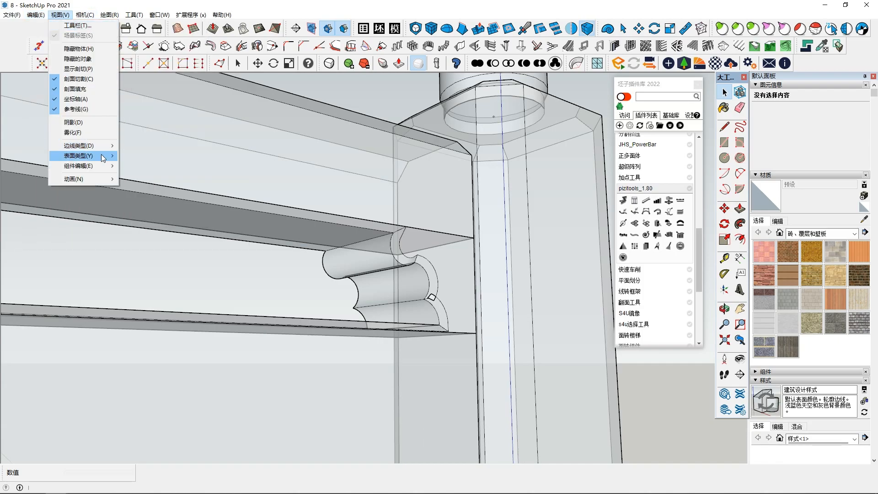
click(220, 188)
Step: Inspect the swept bevel at the curved end of the opening and undo the sweep
scroll(393, 318, up, 5)
middle_click(393, 318)
click(426, 276)
scroll(241, 359, down, 2)
shift+middle_drag(241, 359, 498, 339)
scroll(525, 312, down, 3)
scroll(524, 311, up, 3)
key(ctrl+t)
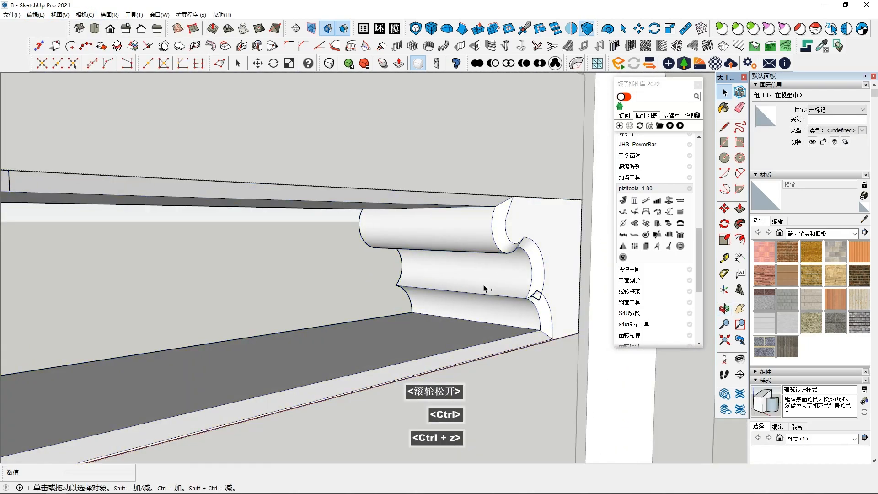
Step: Select the opening's top edge, the curved edges at both ends and the bottom edge as the sweep path
scroll(421, 298, up, 2)
scroll(323, 181, up, 5)
click(322, 184)
scroll(322, 184, down, 2)
shift+middle_drag(321, 184, 458, 228)
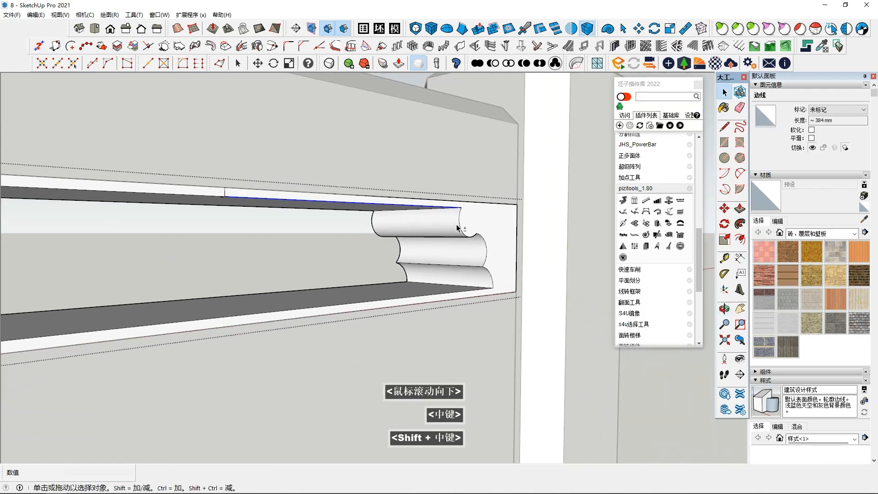
shift+click(446, 293)
scroll(446, 295, down, 2)
middle_drag(439, 296, 498, 318)
middle_drag(319, 290, 302, 249)
shift+middle_drag(302, 249, 242, 204)
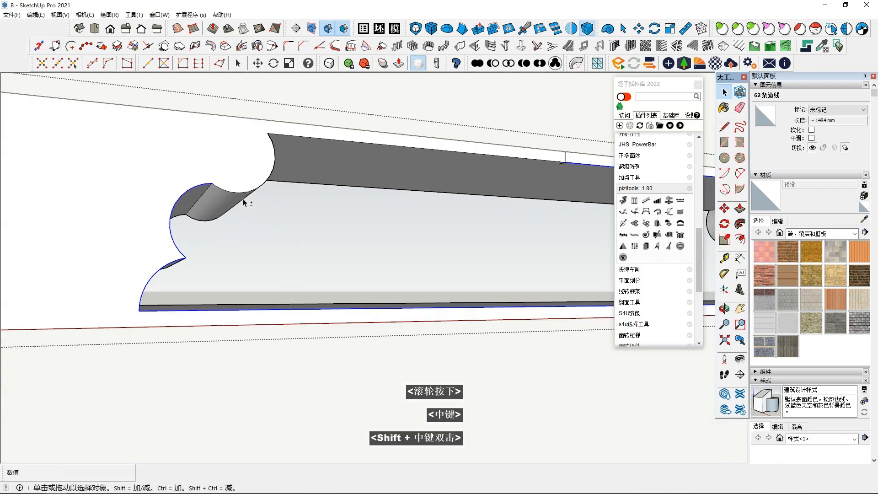
shift+click(340, 142)
shift+middle_drag(341, 142, 294, 234)
Step: Examine the opening's curved ends and the triangular profile where it meets the frame's top edge
scroll(337, 328, up, 1)
mouse_move(511, 296)
shift+middle_down()
mouse_move(310, 333)
mouse_move(286, 268)
shift+middle_up()
scroll(293, 270, down, 2)
shift+middle_drag(480, 298, 293, 300)
mouse_move(293, 299)
middle_down()
mouse_move(469, 327)
mouse_move(366, 314)
mouse_move(394, 315)
middle_up()
scroll(469, 328, up, 2)
scroll(261, 330, down, 2)
shift+middle_drag(260, 330, 247, 332)
mouse_move(247, 332)
middle_down()
mouse_move(320, 335)
mouse_move(322, 274)
middle_up()
shift+middle_drag(321, 274, 322, 335)
shift+scroll(465, 324, up, 4)
middle_drag(465, 324, 413, 322)
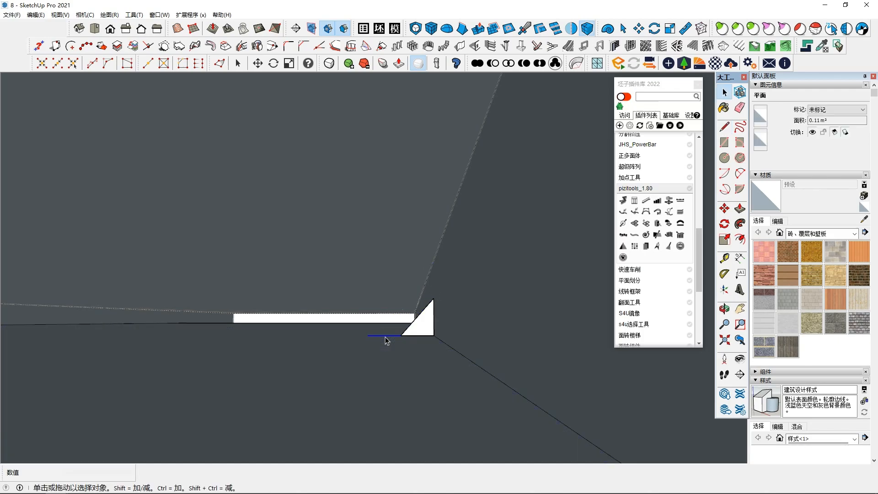
middle_drag(435, 347, 326, 317)
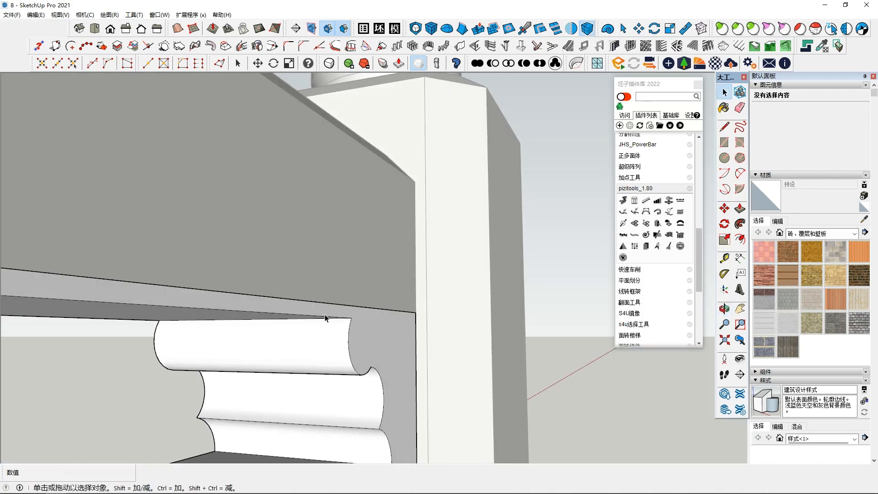
Step: Try to sweep the triangular profile with Follow Me along the opening's top edge and the edges near the post
click(300, 319)
scroll(320, 329, down, 2)
shift+click(369, 413)
middle_drag(366, 407, 633, 370)
scroll(374, 361, up, 2)
click(740, 223)
click(593, 389)
shift+middle_drag(583, 389, 197, 256)
Step: Examine the triangular profile and the loose edges around it from inside the frame
scroll(402, 342, up, 4)
middle_drag(402, 341, 263, 377)
scroll(373, 355, down, 5)
scroll(445, 327, up, 4)
scroll(488, 368, down, 4)
middle_drag(487, 367, 273, 270)
middle_drag(381, 261, 458, 272)
key(space)
click(462, 249)
scroll(498, 246, up, 3)
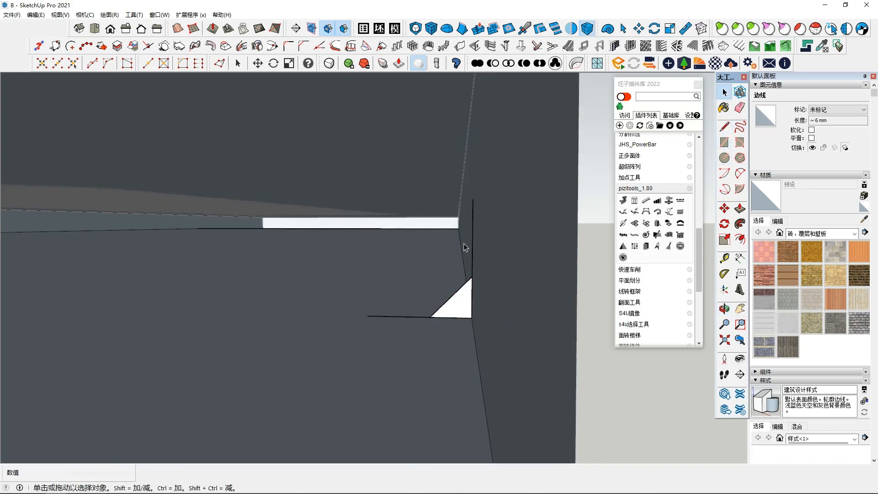
Step: Try Follow Me again along the opening's top edge and the curves at the post end
middle_drag(491, 364, 323, 229)
click(321, 220)
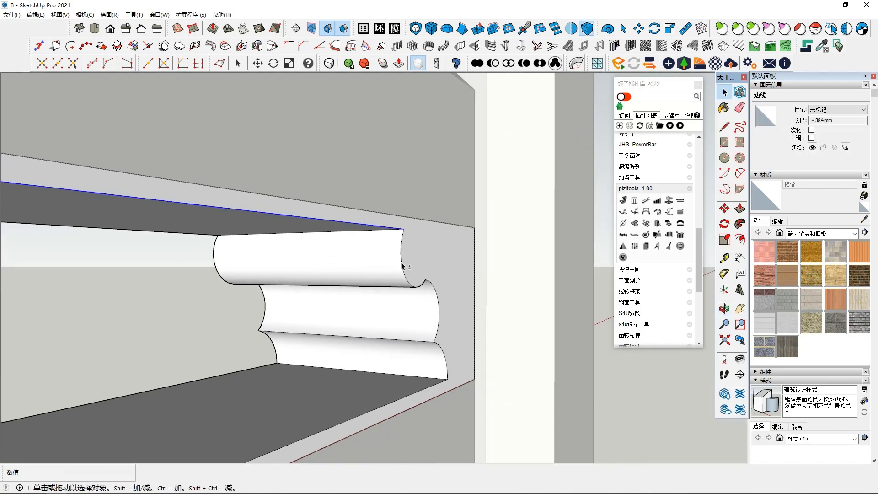
middle_drag(441, 360, 325, 256)
scroll(325, 256, down, 3)
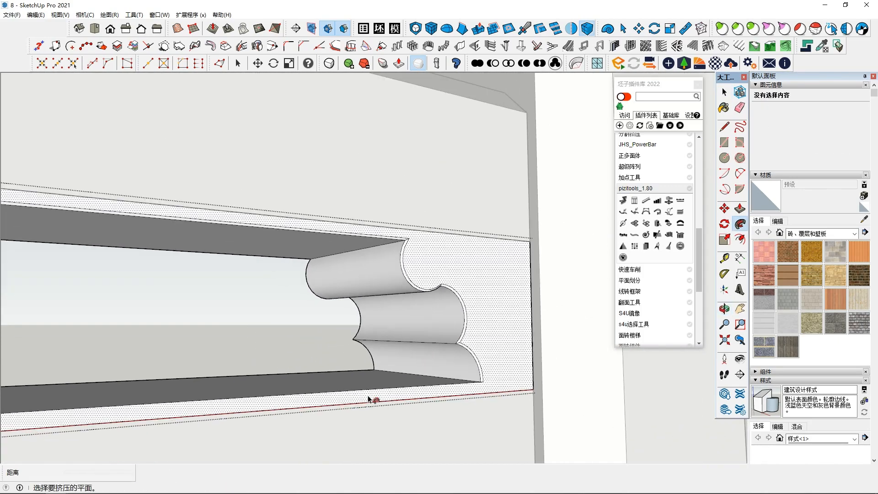
Step: Select the bottom edge, the curves at the bar's free end and the top edge, and try to sweep the profile along them
scroll(390, 394, up, 1)
key(space)
click(345, 379)
middle_drag(345, 379, 265, 336)
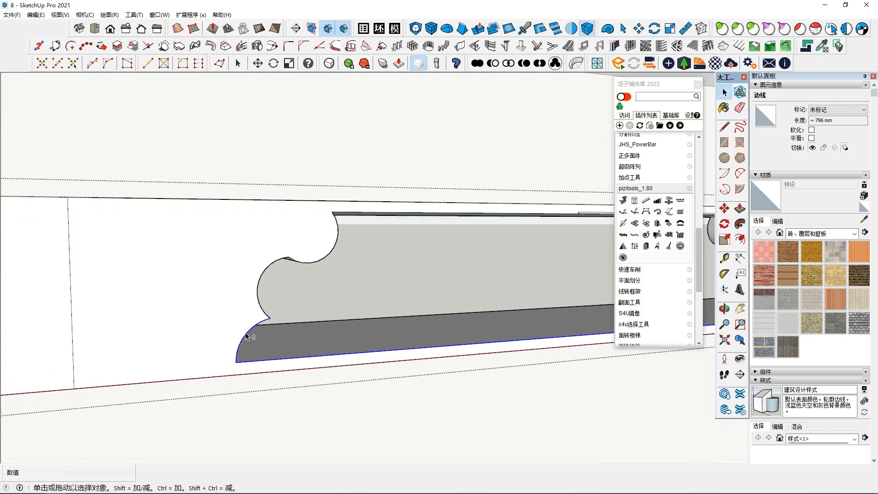
shift+click(407, 214)
shift+middle_drag(407, 215, 717, 198)
scroll(432, 265, up, 3)
scroll(304, 169, down, 4)
middle_drag(304, 168, 476, 330)
click(462, 265)
Step: Turn on the X-ray face style to look through the frame around the opening's top edge
key(space)
scroll(220, 320, down, 3)
scroll(373, 331, up, 4)
scroll(331, 316, down, 3)
scroll(305, 334, up, 4)
click(306, 331)
middle_drag(305, 331, 183, 192)
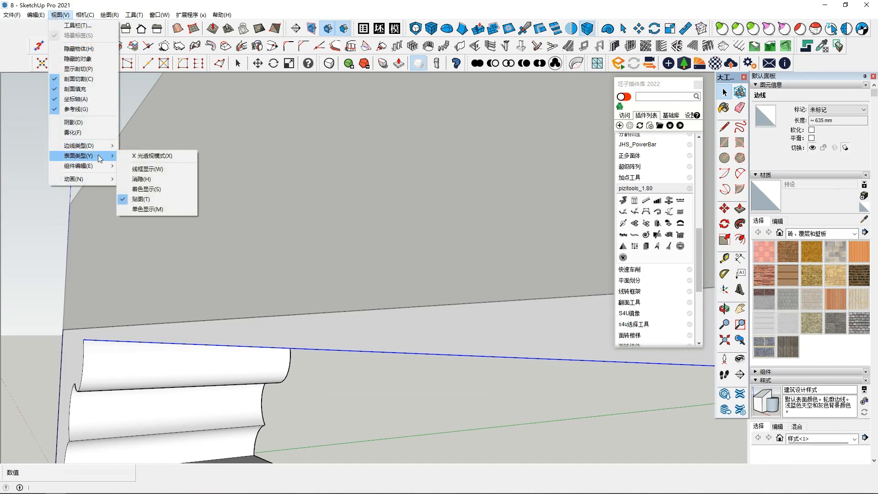
click(152, 156)
middle_drag(272, 319, 220, 142)
Step: Draw a line about 30 mm long from the foot of the short vertical edge beside the triangular profile
key(r)
key(l)
mouse_move(275, 274)
middle_down()
mouse_move(294, 364)
mouse_move(300, 300)
mouse_move(286, 368)
mouse_move(363, 400)
mouse_move(369, 330)
mouse_move(365, 374)
mouse_move(334, 406)
mouse_move(357, 413)
mouse_move(326, 417)
mouse_move(363, 429)
mouse_move(383, 411)
middle_up()
click(332, 419)
click(337, 409)
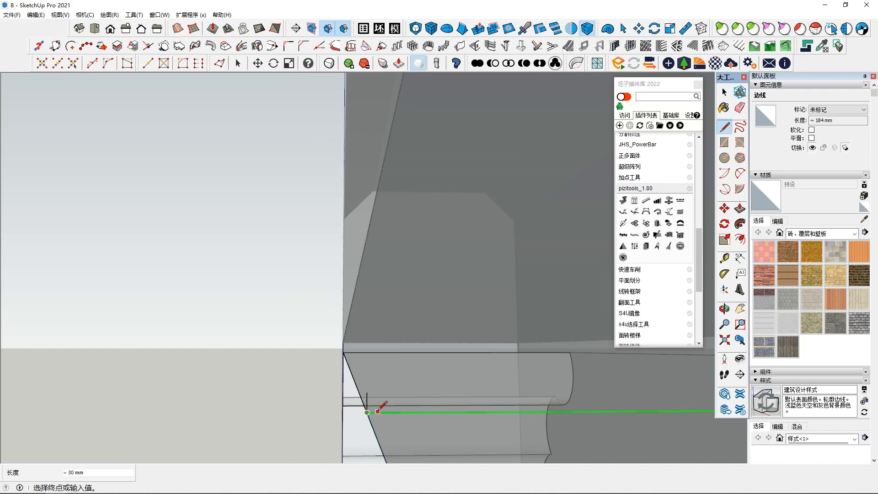
click(382, 411)
middle_drag(382, 411, 371, 408)
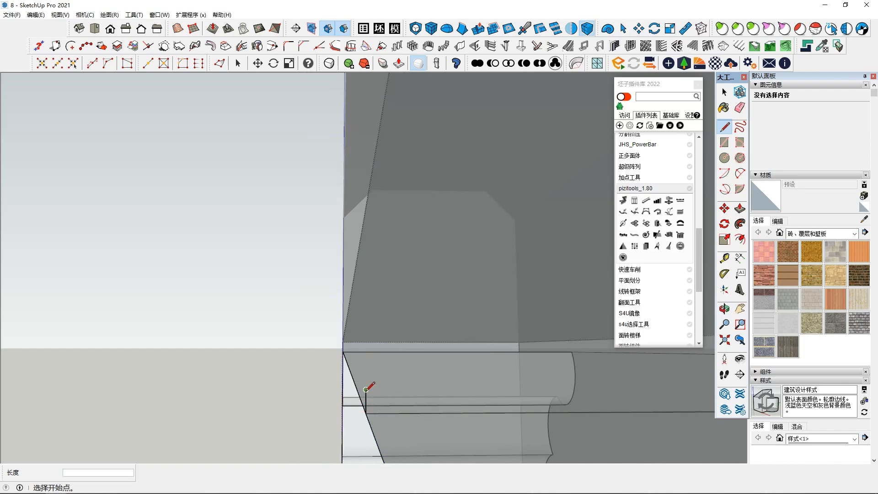
click(383, 414)
Step: Delete the leftover horizontal edge beside the triangular profile and turn off the X-ray face style
key(space)
click(424, 414)
key(Delete)
middle_drag(423, 415, 41, 19)
scroll(399, 299, up, 1)
click(397, 299)
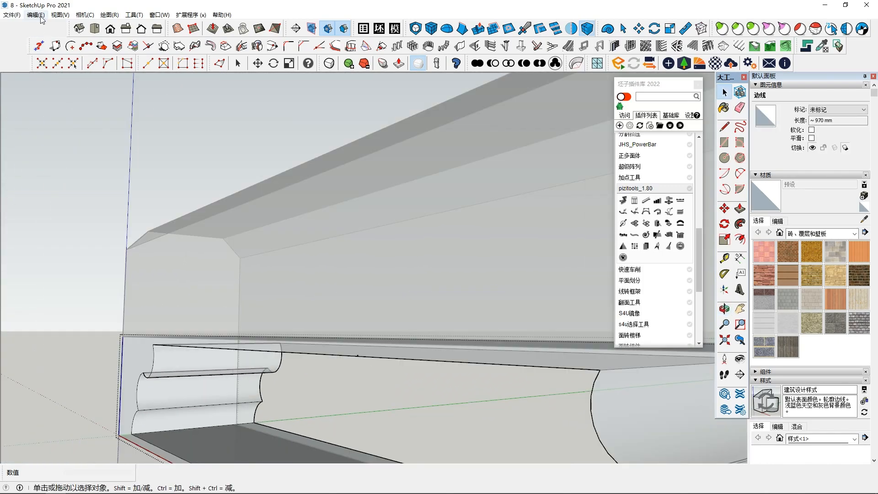
click(136, 156)
Step: Select the opening's bottom edge, one end's curves and the top edge, and sweep the triangular profile along them with Follow Me
scroll(343, 343, up, 5)
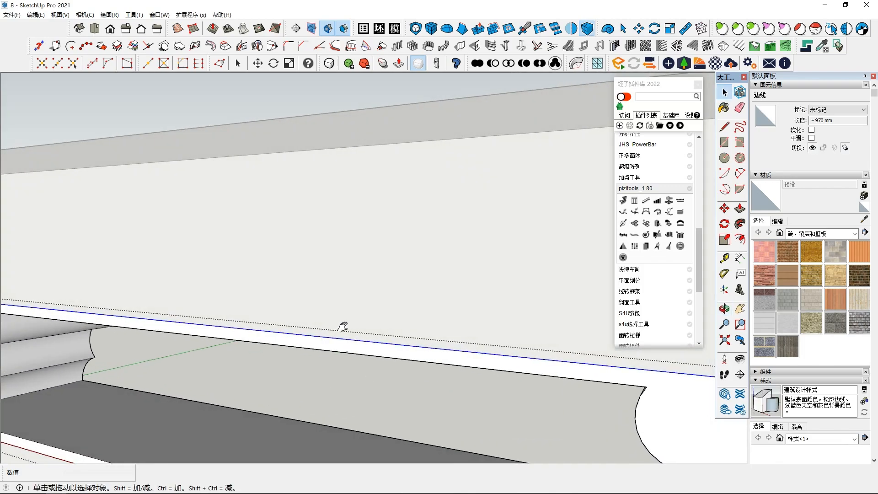
scroll(623, 394, up, 3)
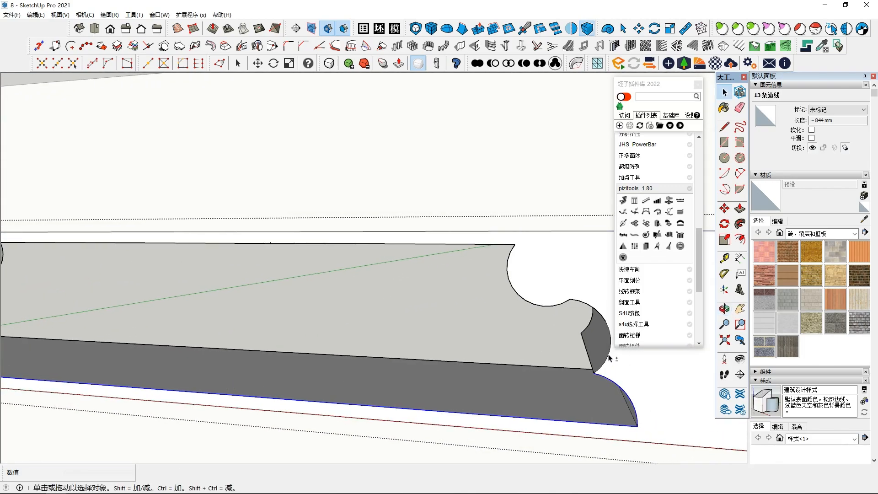
shift+click(436, 243)
middle_drag(436, 243, 235, 242)
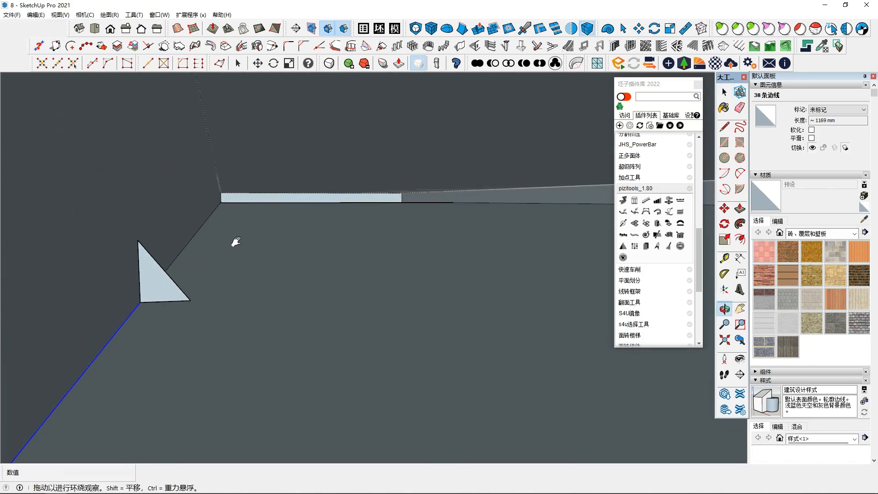
click(218, 274)
middle_drag(218, 273, 350, 289)
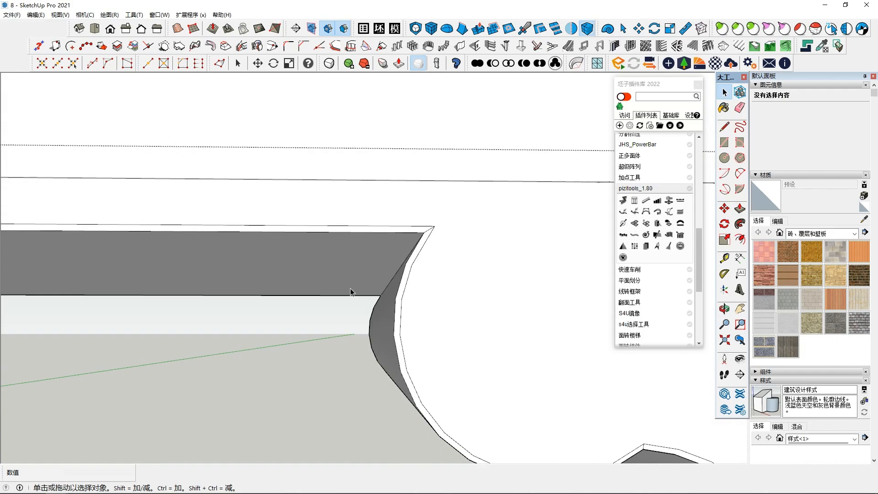
Step: Try to sweep the profile with Follow Me around the curved end at the bar's free end
middle_drag(350, 288, 231, 338)
click(367, 393)
scroll(231, 338, down, 2)
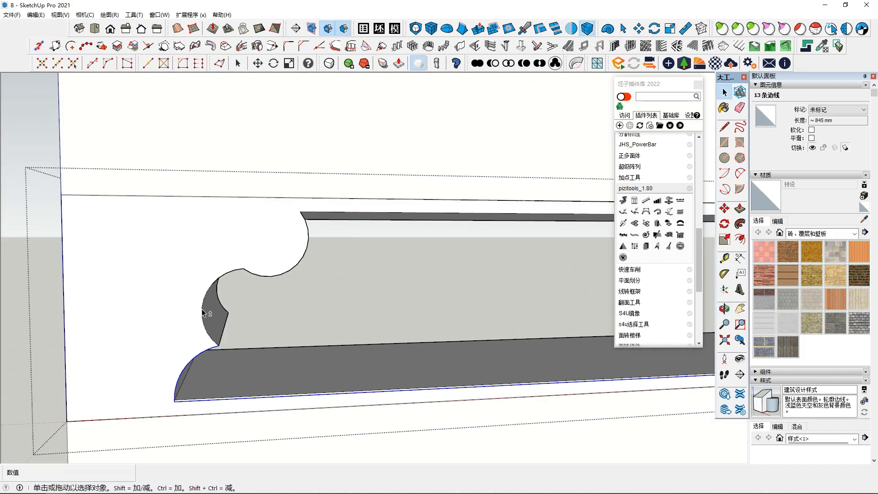
middle_drag(471, 245, 212, 272)
click(291, 210)
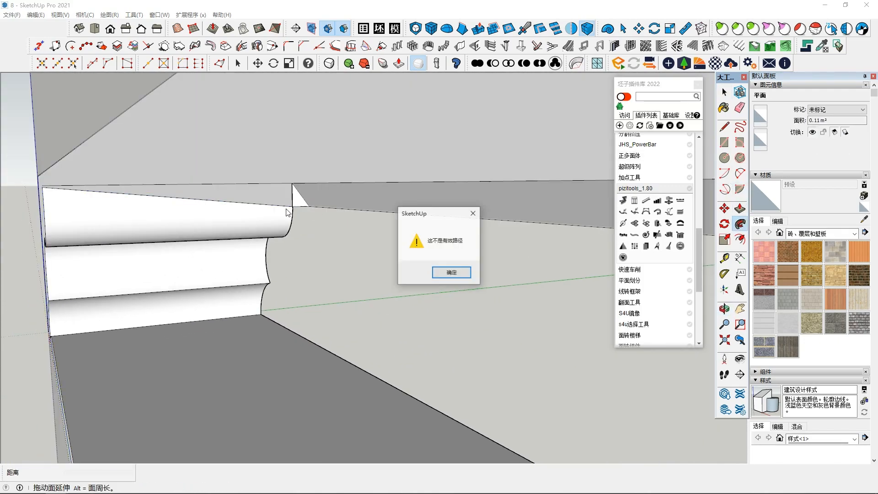
scroll(340, 298, down, 3)
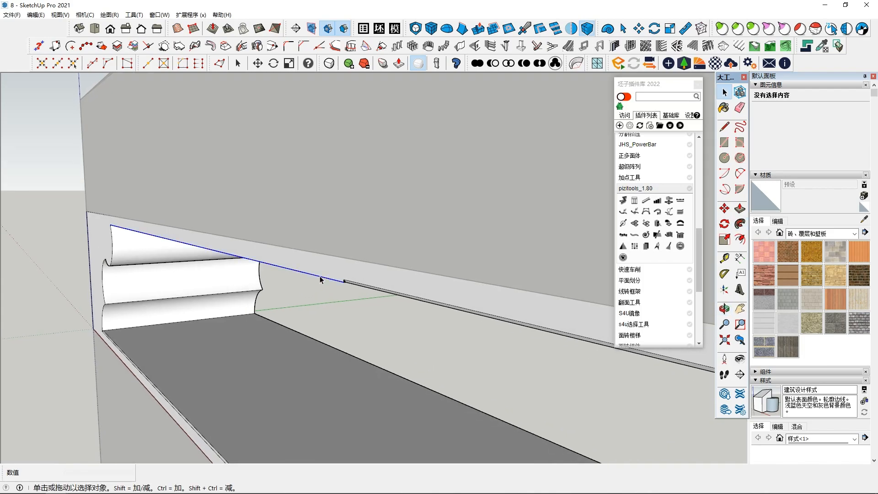
Step: Select the unbeveled part of the top edge, the free end's curves and the bottom edge, and try Follow Me with the triangular face
click(321, 280)
middle_drag(321, 280, 238, 244)
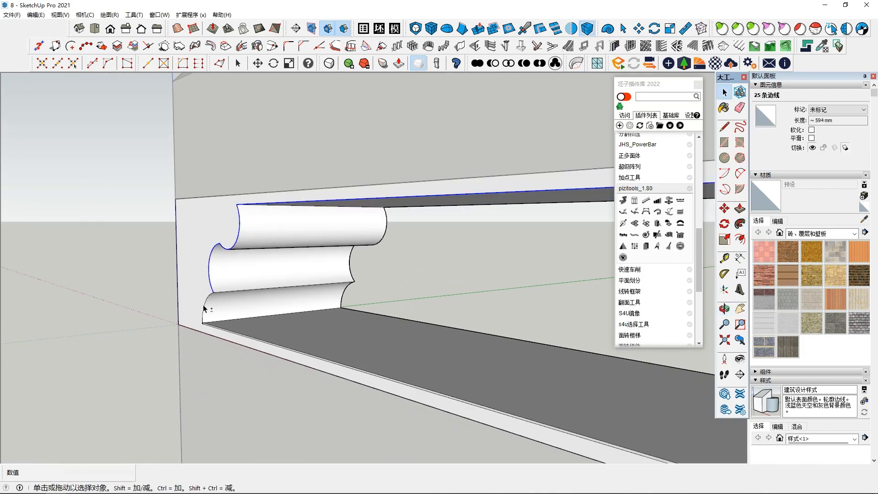
shift+click(264, 343)
shift+middle_drag(379, 351, 358, 355)
shift+middle_drag(494, 293, 420, 305)
scroll(419, 306, up, 2)
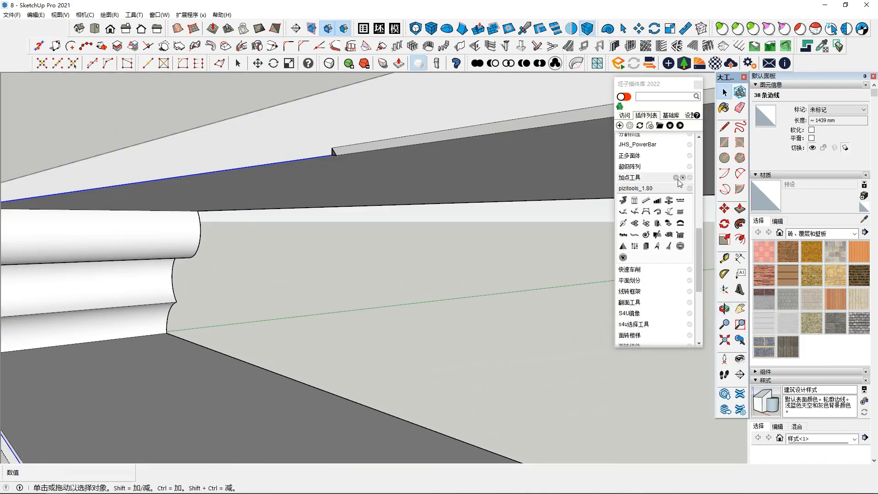
click(740, 223)
middle_drag(341, 149, 301, 188)
scroll(335, 159, up, 3)
scroll(334, 159, down, 3)
click(306, 188)
click(447, 275)
mouse_move(447, 275)
middle_down()
mouse_move(319, 298)
mouse_move(356, 284)
middle_up()
key(space)
scroll(451, 315, down, 4)
scroll(439, 315, up, 2)
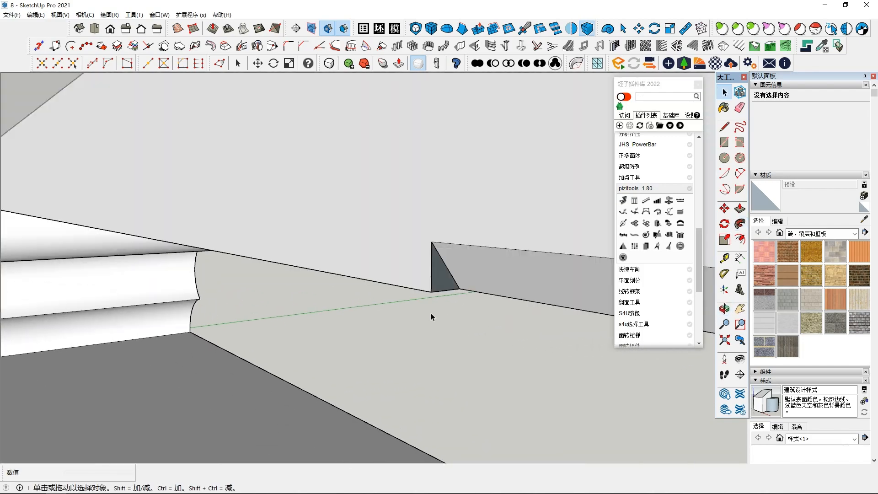
middle_drag(434, 315, 418, 312)
click(725, 127)
middle_drag(419, 265, 441, 249)
click(458, 191)
middle_drag(464, 196, 410, 272)
key(space)
Step: Set the camera's field of view to 90 degrees
text(z90)
key(Return)
key(l)
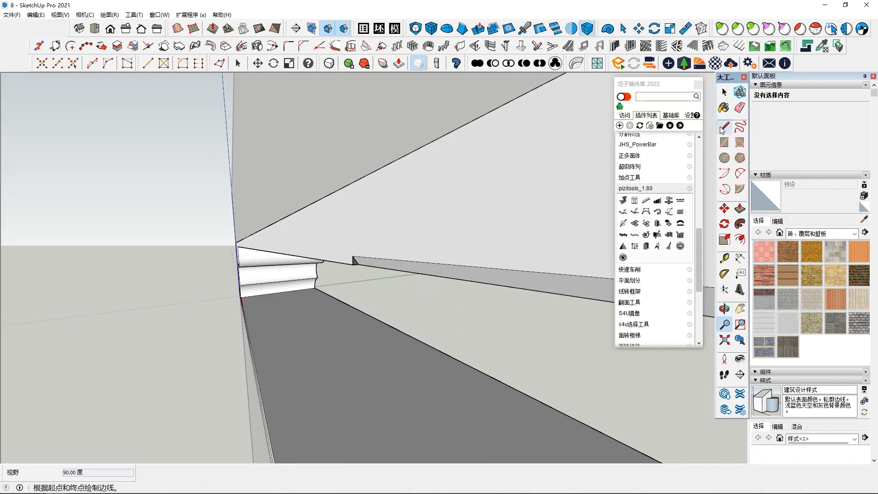
scroll(359, 263, down, 2)
key(space)
middle_drag(352, 277, 329, 277)
Step: Reselect the free end's path edges and try to sweep the bevel's triangular end face along them with Follow Me
click(334, 278)
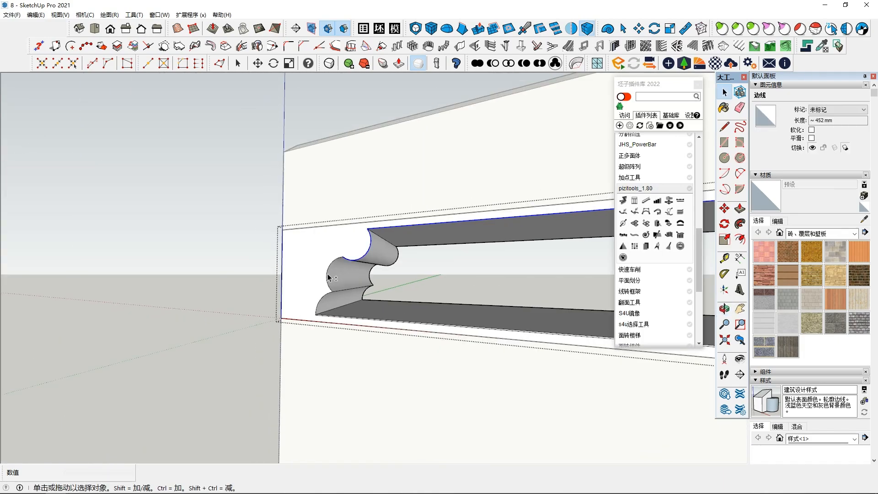
scroll(363, 287, up, 6)
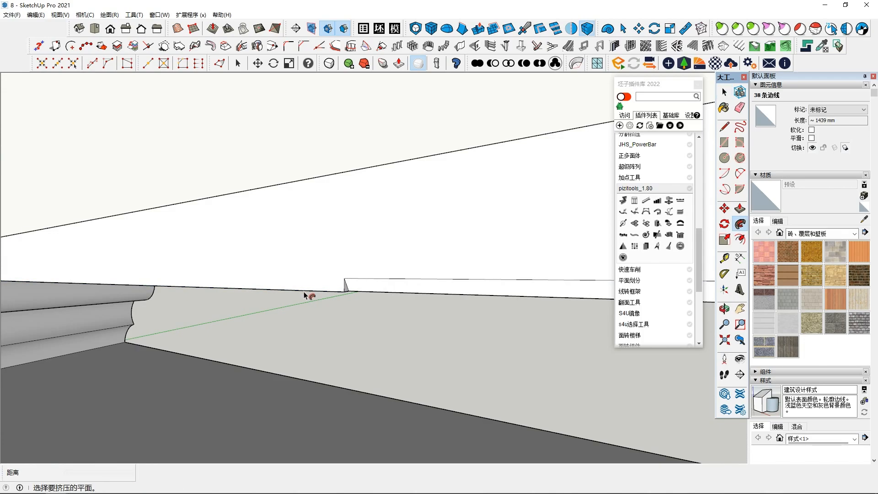
click(347, 287)
click(449, 273)
Step: Try Push/Pull on a face of the frame and undo the change
scroll(350, 313, down, 5)
mouse_move(352, 316)
middle_down()
mouse_move(364, 176)
mouse_move(406, 239)
mouse_move(359, 279)
mouse_move(327, 238)
mouse_move(360, 139)
middle_up()
scroll(406, 239, down, 4)
key(p)
click(341, 277)
key(ctrl+z)
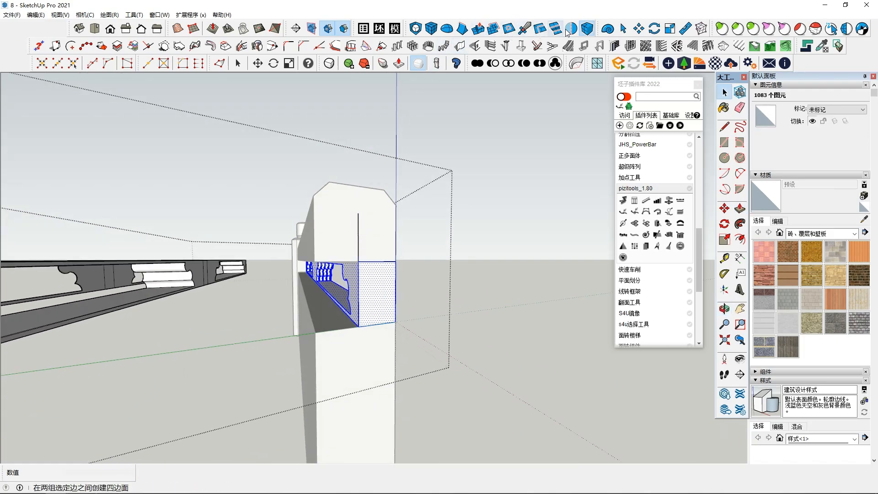
Step: Select the whole frame half under the beveled bar together with its stray vertical line
middle_drag(243, 305, 233, 366)
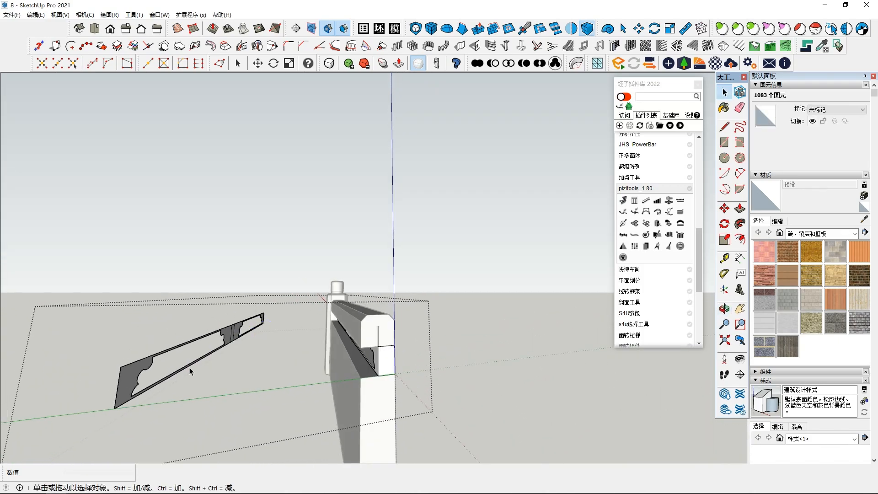
drag(296, 280, 469, 416)
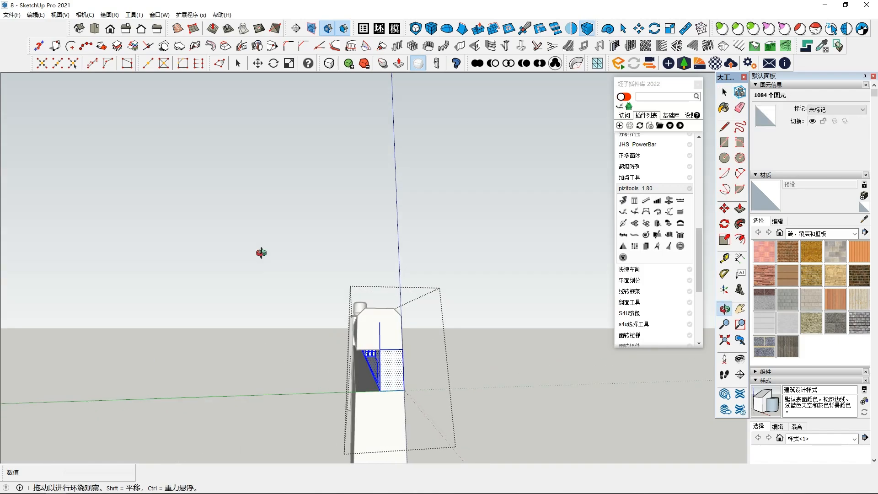
middle_drag(330, 386, 520, 285)
scroll(412, 283, down, 3)
scroll(289, 284, down, 4)
Step: Move the detached frame half back under the beveled bar beside the other half
click(272, 291)
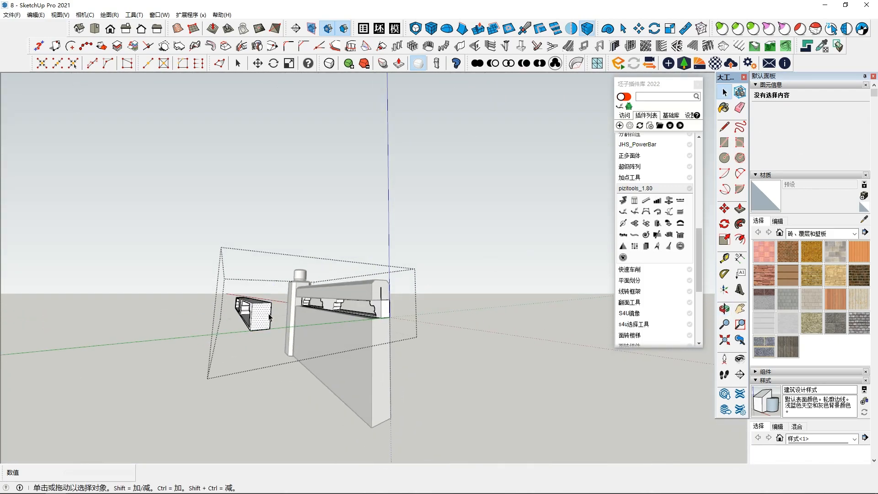
click(271, 331)
middle_drag(300, 324, 256, 316)
scroll(316, 336, up, 2)
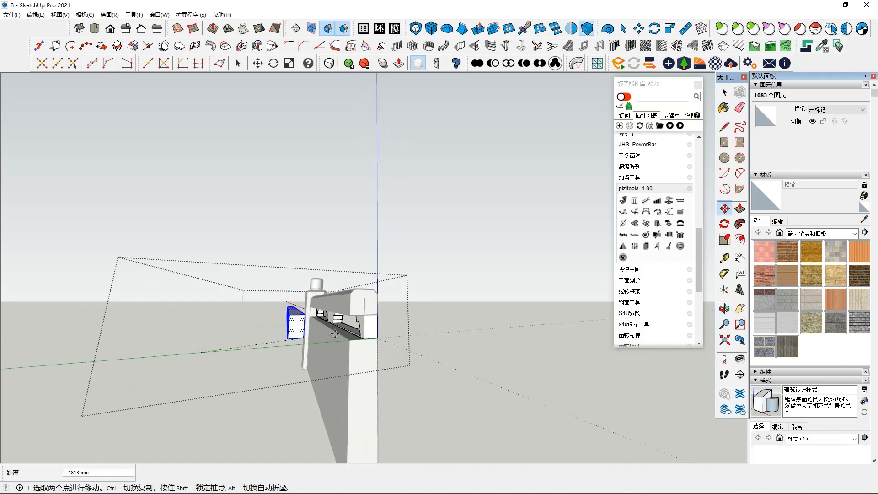
click(364, 336)
middle_drag(364, 336, 363, 306)
key(space)
Step: Clear the stray edges from the selected frame half
click(364, 357)
scroll(365, 356, up, 3)
middle_drag(364, 356, 346, 332)
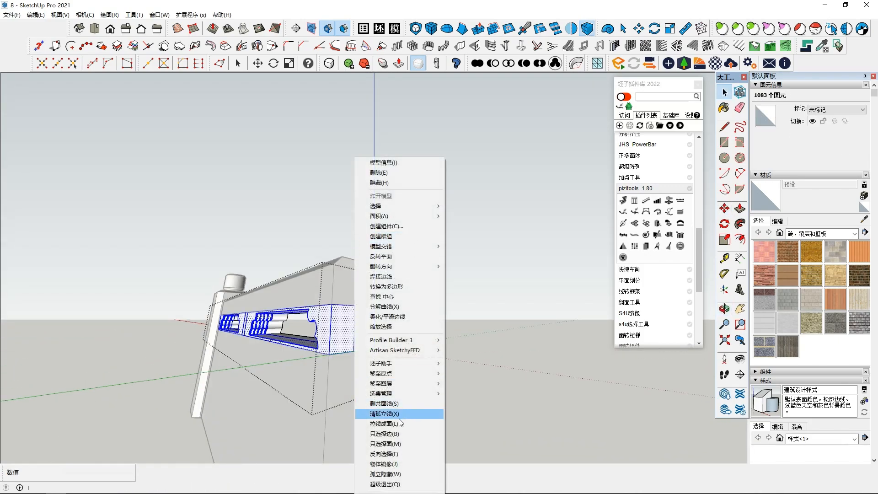
click(411, 406)
middle_drag(402, 405, 364, 352)
Step: Move the cleaned frame half sideways until its lower corner meets the other half's corner under the bar
click(380, 339)
key(space)
click(366, 343)
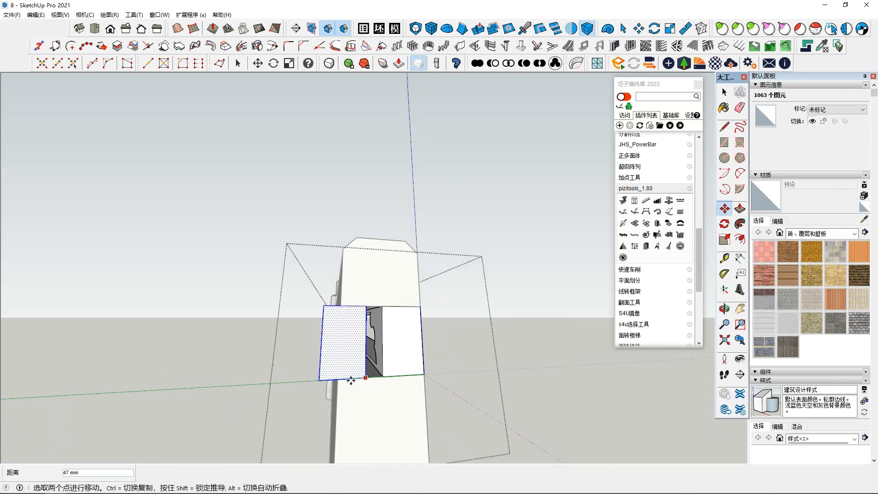
scroll(376, 375, up, 5)
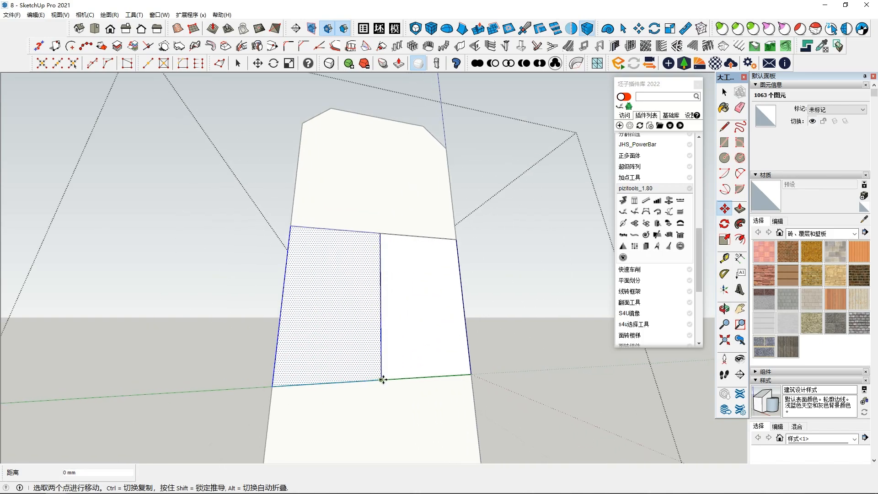
key(space)
Step: Clear the stray edges from the other selected frame half
middle_drag(387, 378, 406, 334)
right_click(409, 337)
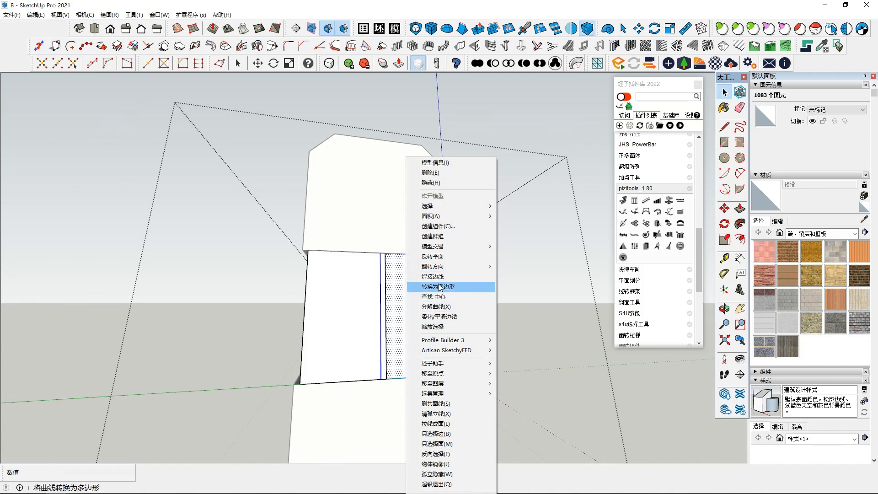
click(447, 423)
middle_drag(447, 425, 699, 221)
Step: Use Push/Pull on the end face of the frame half under the beveled bar to bring it flush with the neighbouring half
middle_drag(55, 326, 311, 316)
click(740, 209)
click(306, 295)
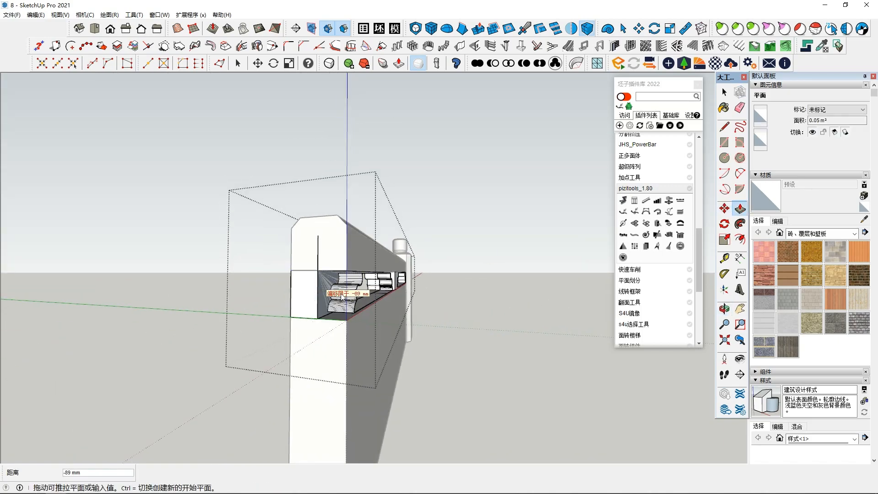
click(392, 308)
key(space)
Step: Examine the joined frame, its curved brackets and the openings between the beveled bar, lower panel and post
middle_drag(392, 308, 275, 316)
scroll(293, 315, up, 8)
scroll(287, 303, down, 6)
middle_drag(390, 290, 418, 359)
scroll(412, 290, up, 8)
scroll(508, 252, down, 6)
middle_drag(506, 320, 473, 370)
scroll(473, 371, up, 6)
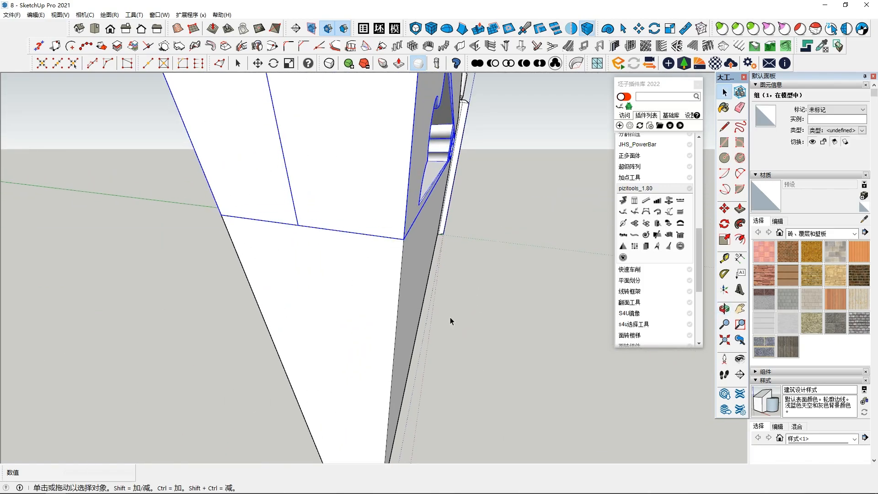
scroll(473, 371, down, 6)
middle_drag(412, 383, 333, 243)
scroll(415, 298, up, 3)
click(412, 284)
middle_drag(412, 285, 331, 247)
scroll(325, 290, up, 3)
middle_drag(331, 282, 432, 383)
scroll(431, 384, down, 5)
scroll(496, 384, up, 5)
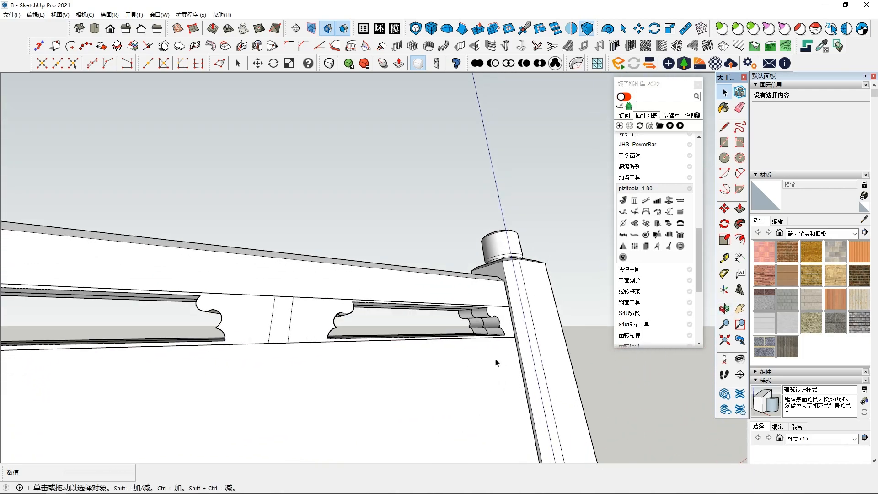
middle_drag(394, 365, 454, 373)
scroll(401, 370, up, 3)
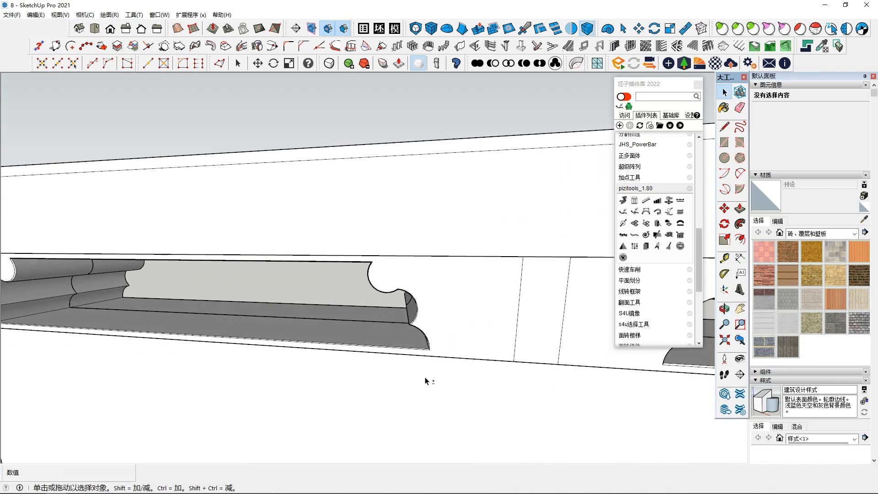
scroll(400, 370, down, 6)
Step: Offset the outline of the lower panel's front face inward to form an inner rectangle
click(528, 361)
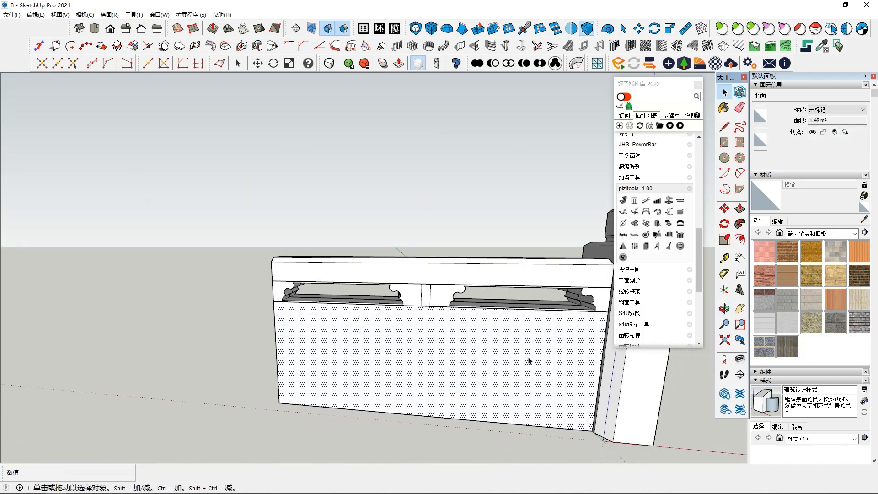
middle_drag(530, 386, 733, 301)
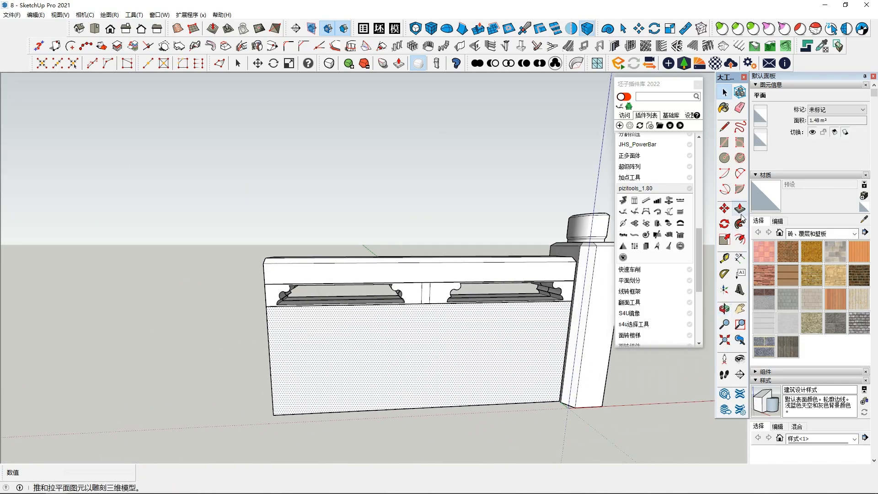
click(531, 325)
middle_drag(531, 325, 476, 352)
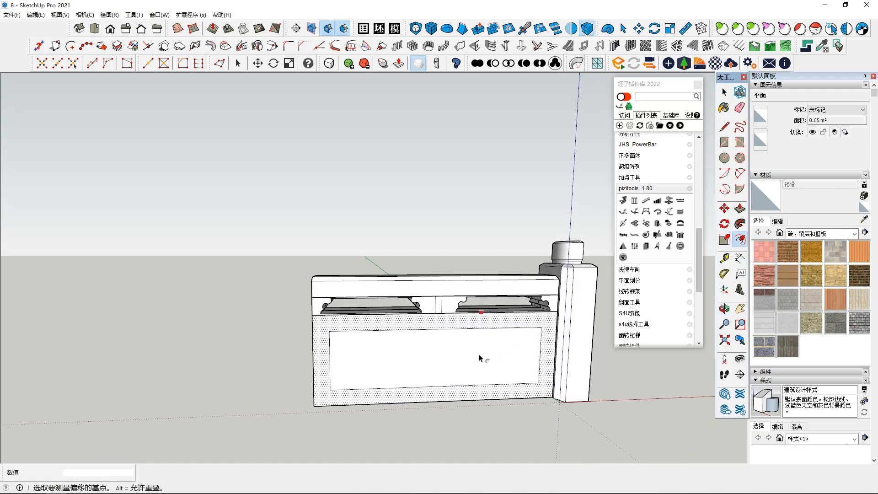
key(space)
Step: Recess the panel's inner rectangle 17 mm and pull the surrounding border face outward about 4 mm
click(479, 358)
middle_drag(514, 317, 475, 329)
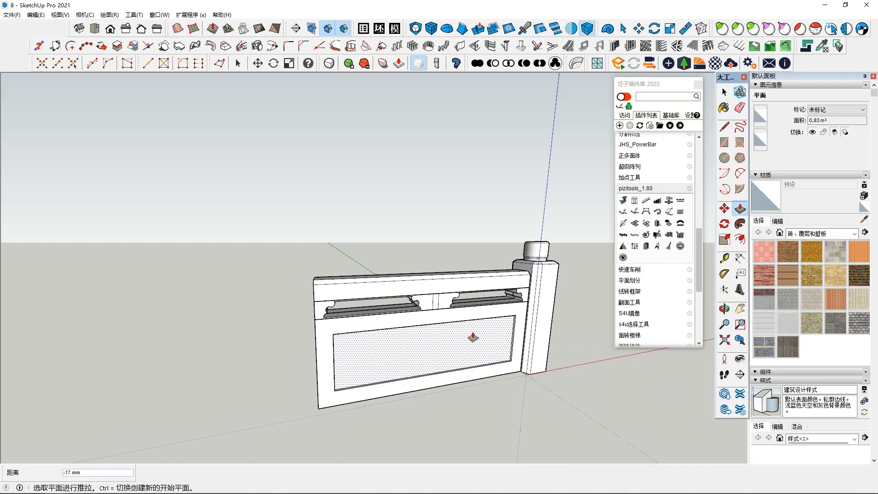
click(474, 338)
scroll(480, 320, up, 5)
key(space)
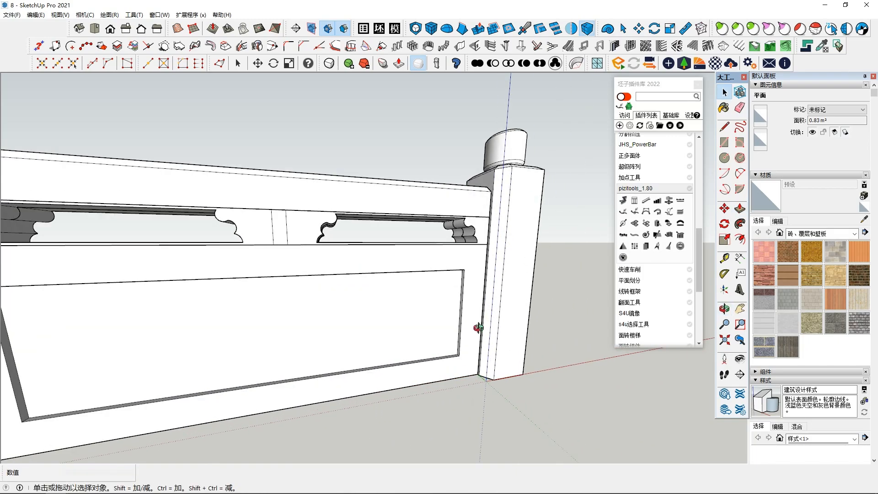
click(419, 308)
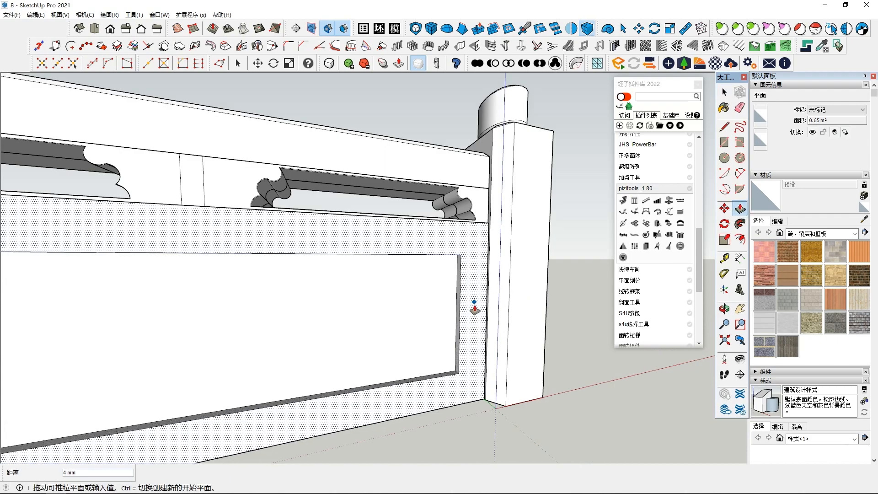
key(space)
Step: Bevel the lower front edge of the panel recess with a 5 mm FredoCorner straight bevel
scroll(429, 385, up, 3)
click(432, 376)
scroll(431, 375, down, 4)
middle_drag(431, 375, 155, 312)
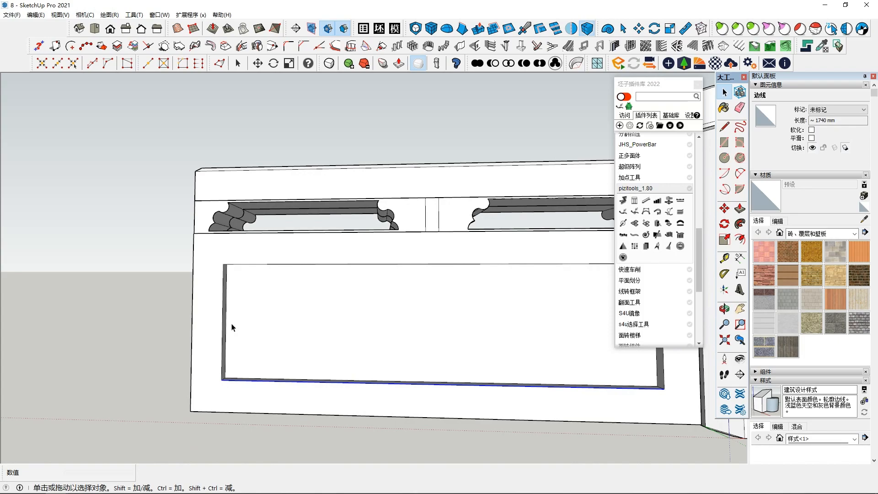
scroll(622, 244, down, 5)
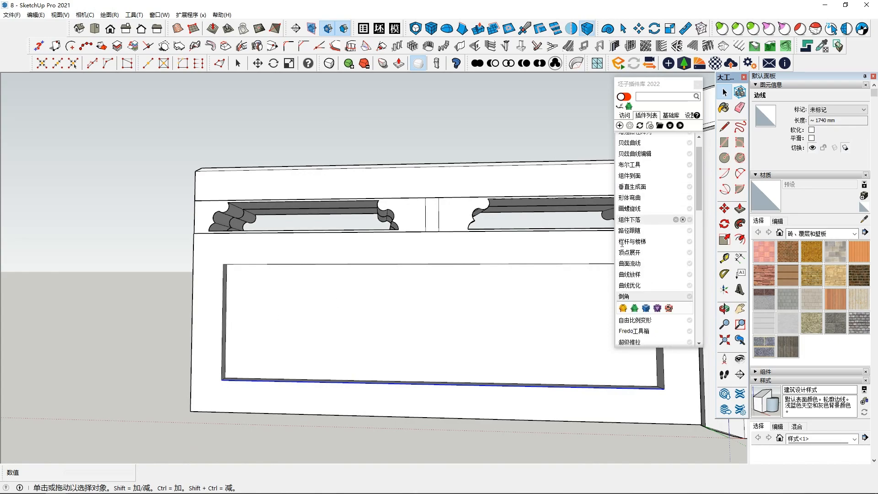
click(634, 309)
scroll(343, 302, up, 5)
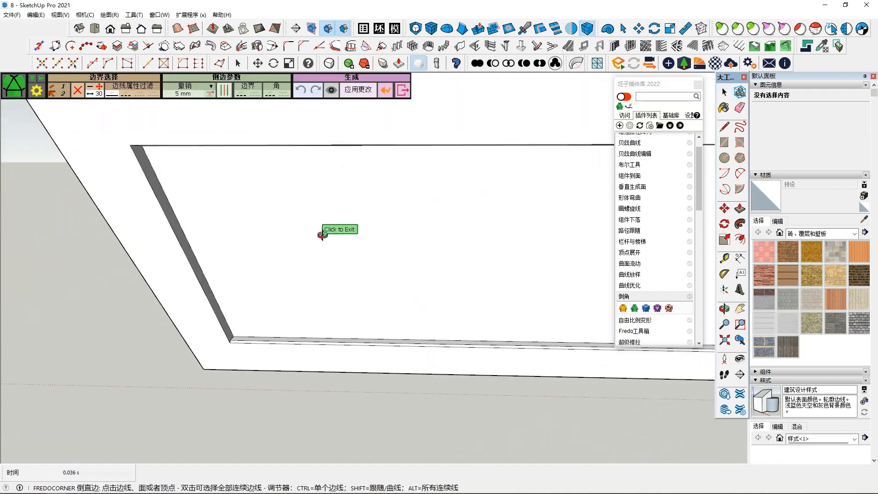
scroll(320, 275, down, 10)
key(space)
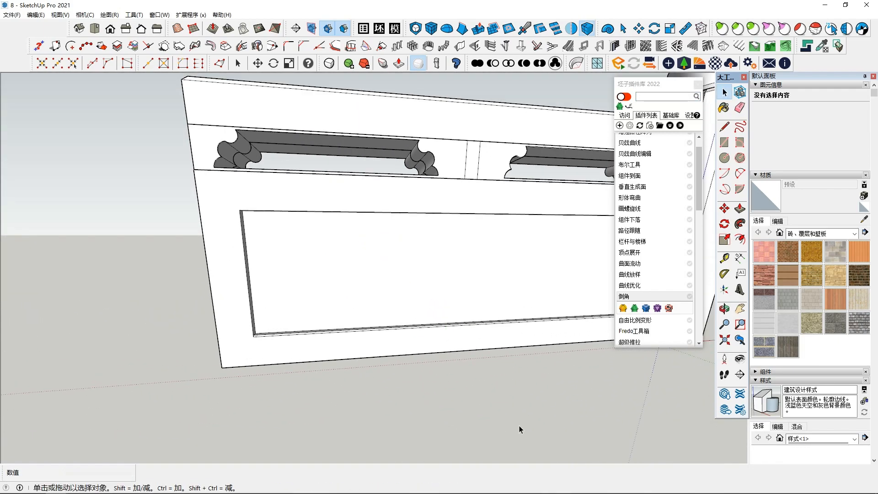
Step: Combine the beveled bar, bracket frame and recessed lower panel into one group, leaving out the post
click(486, 306)
middle_drag(486, 306, 407, 324)
drag(490, 437, 490, 438)
click(151, 182)
drag(146, 156, 531, 437)
right_click(405, 323)
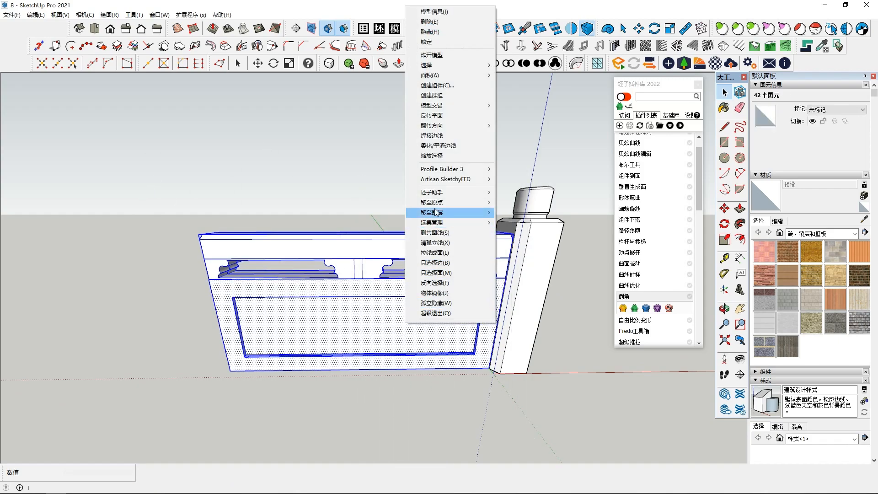
key(Escape)
Step: Copy the capped post to the opposite end of the railing panel
click(531, 298)
middle_drag(531, 298, 513, 396)
key(m)
click(532, 411)
scroll(206, 298, up, 5)
key(ctrl)
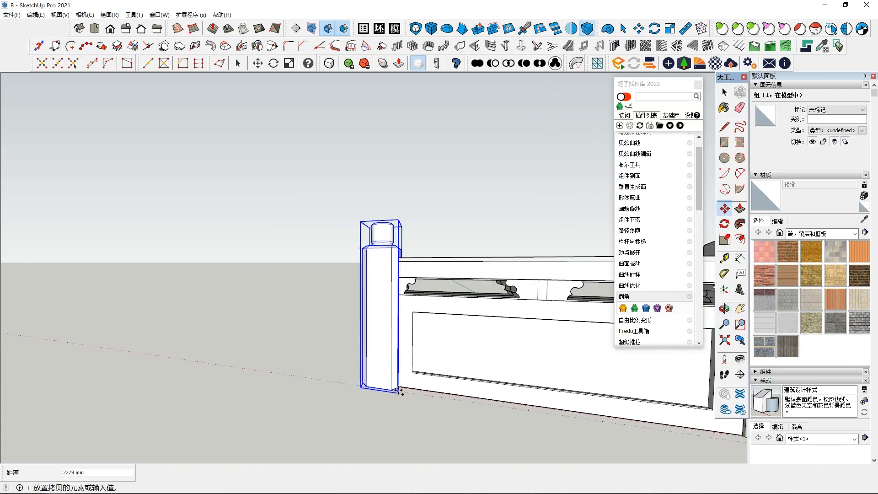
click(385, 382)
key(space)
Step: Copy the railing panel together with its new end post 2300 mm along the railing line to form a second bay
scroll(385, 382, down, 6)
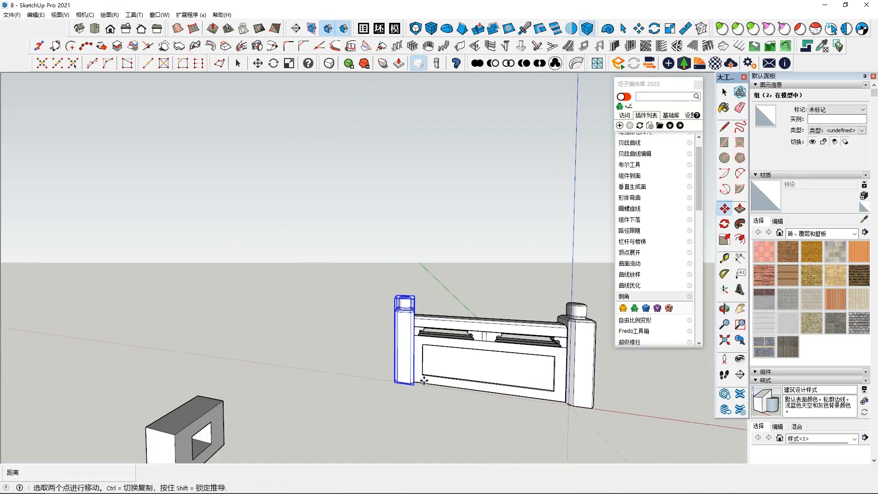
middle_drag(386, 357, 381, 320)
drag(353, 314, 533, 455)
middle_drag(534, 454, 770, 250)
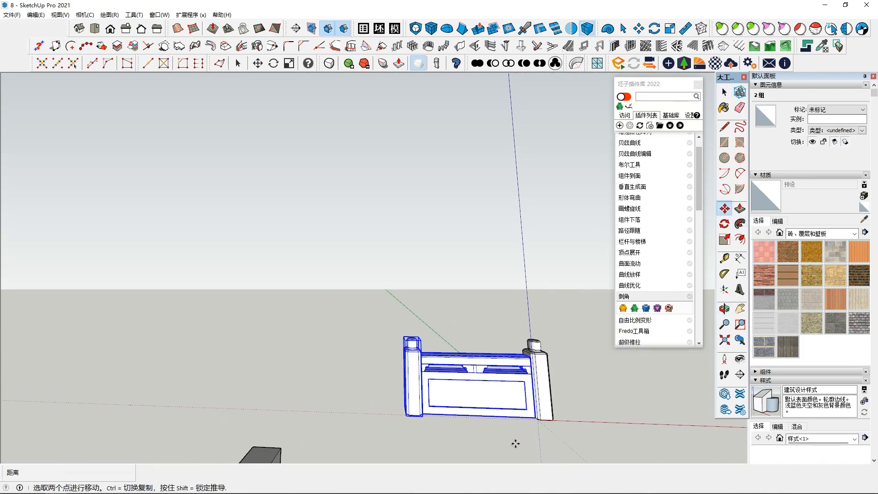
click(408, 415)
key(space)
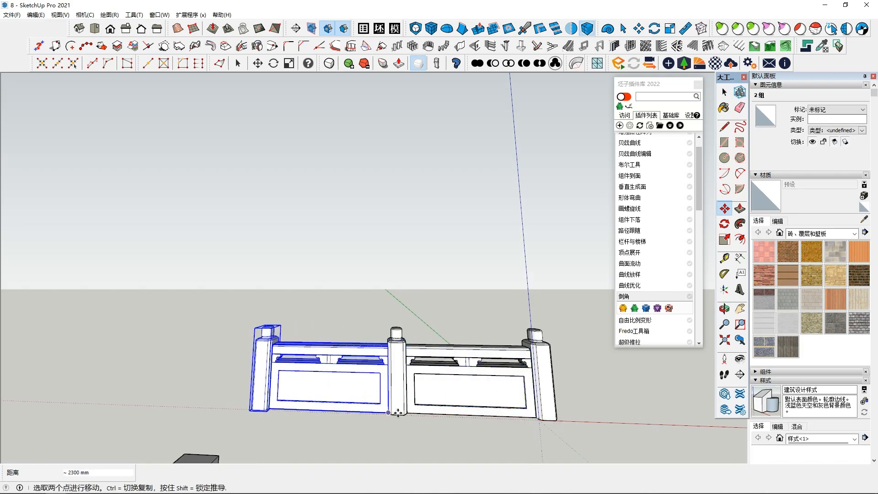
Step: Paint both railing panels and all three posts with the 翻滚处理砖块 brick material
scroll(384, 403, down, 2)
click(312, 402)
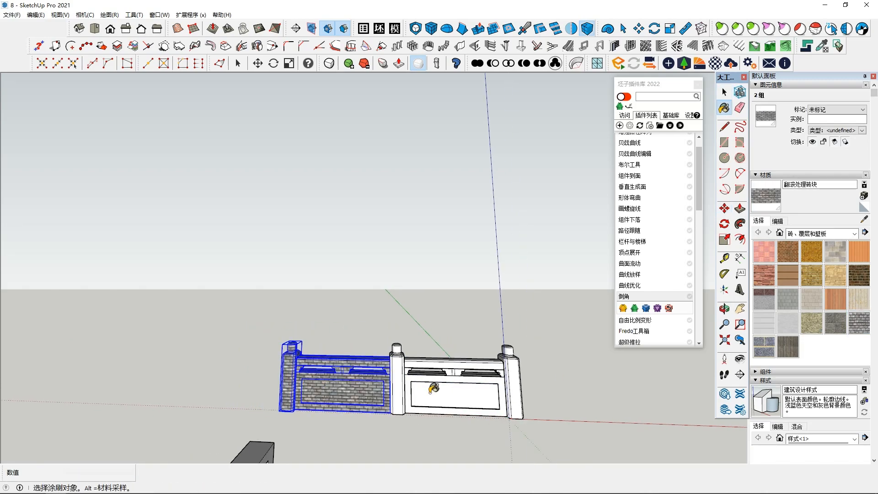
click(435, 388)
click(397, 379)
click(514, 386)
key(space)
middle_drag(515, 387, 500, 384)
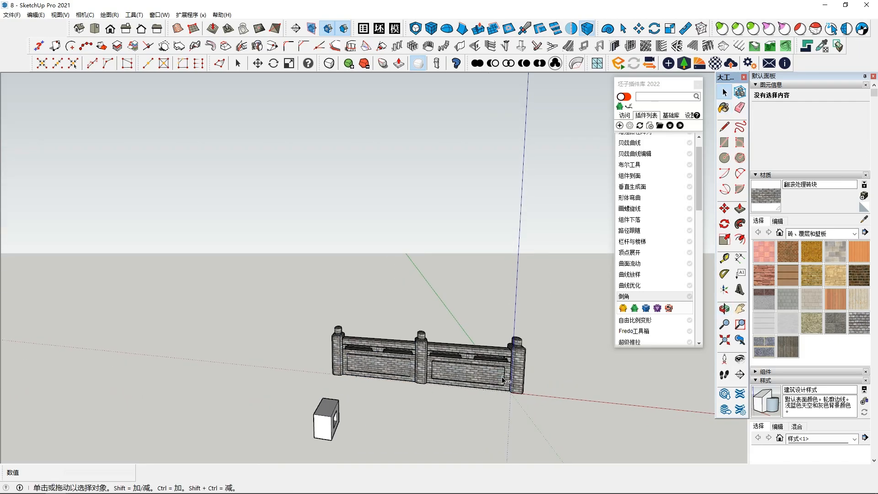